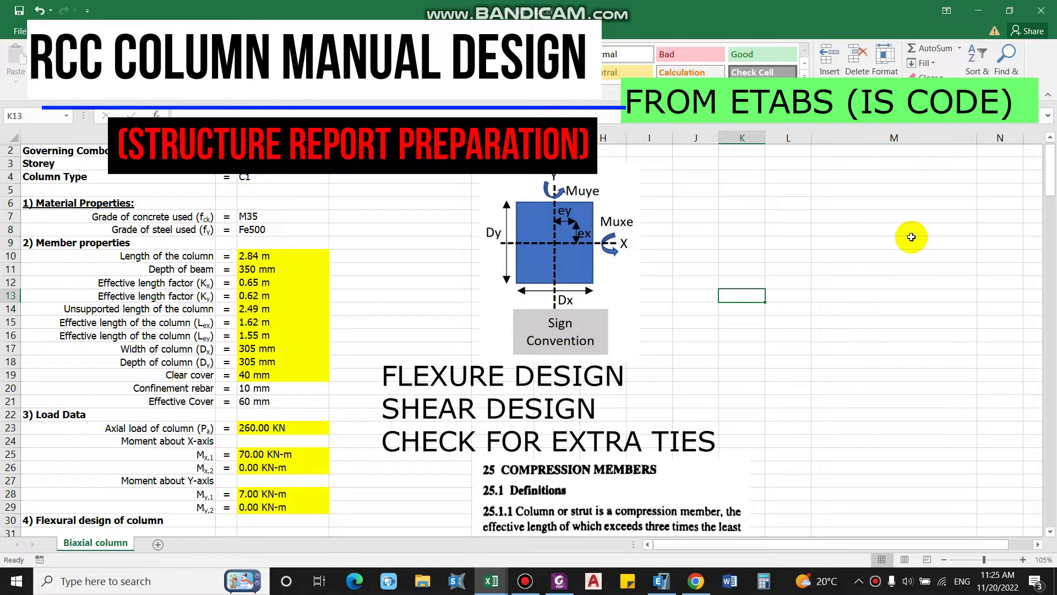
left_click(133, 218)
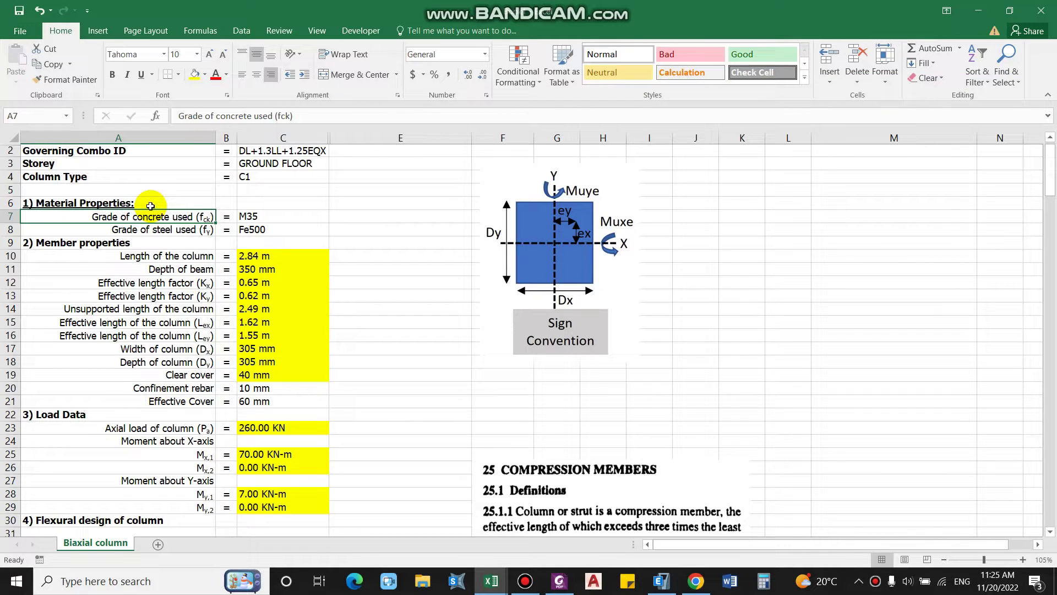
left_click(123, 202)
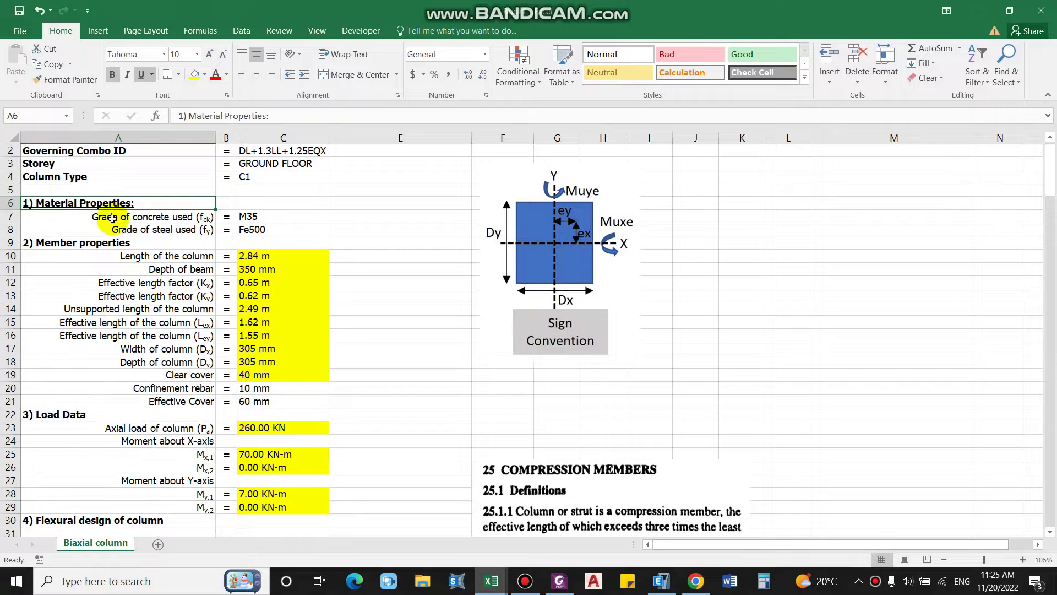
left_click(106, 245)
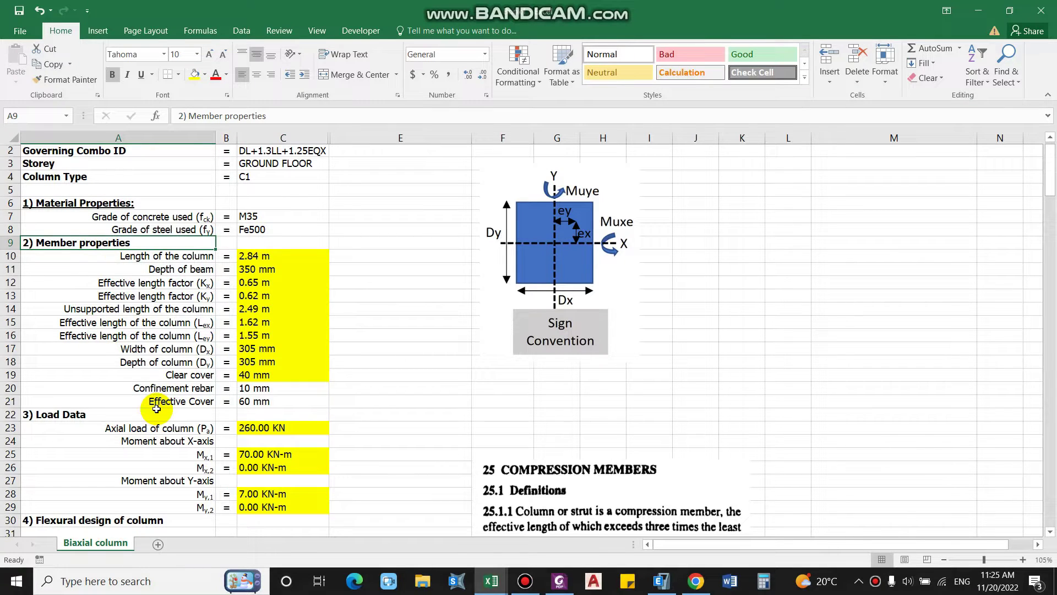
Switch to ETABS and close the open column design details to return to the 3-D model.
left_click(662, 581)
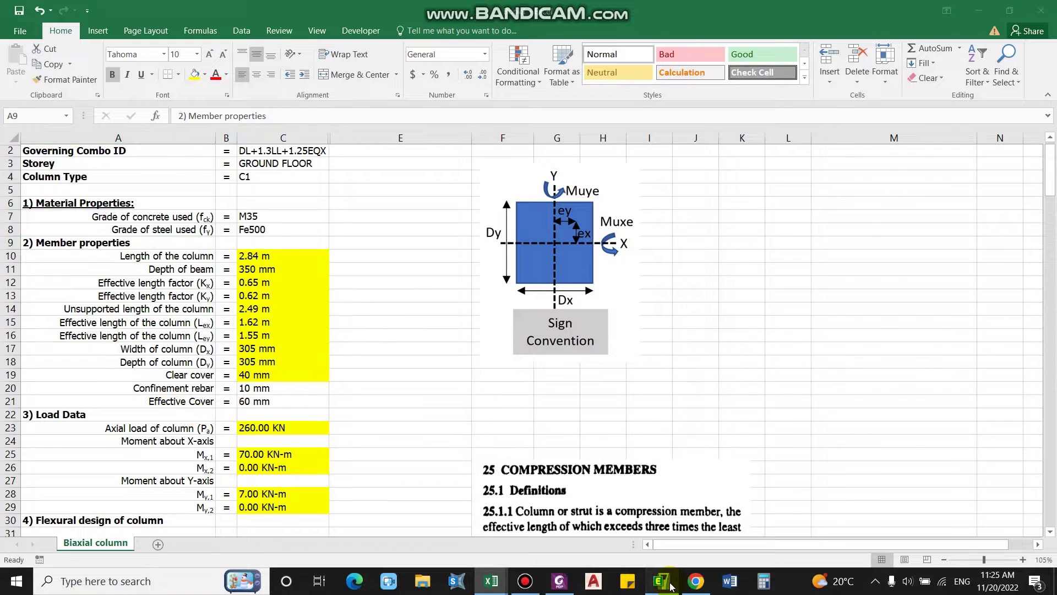
left_click(1007, 11)
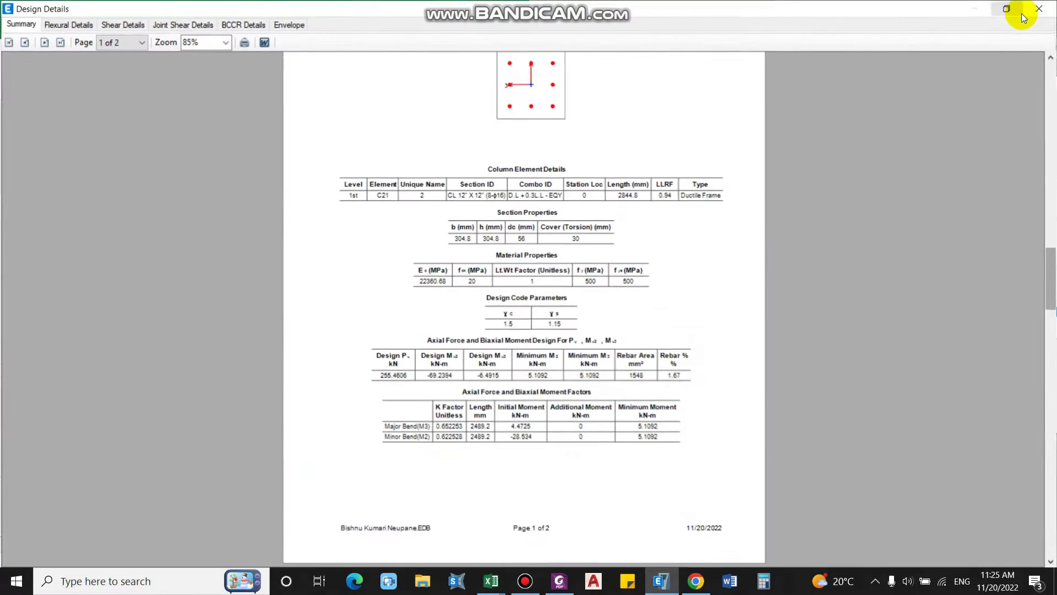
left_click(1044, 8)
key("Escape")
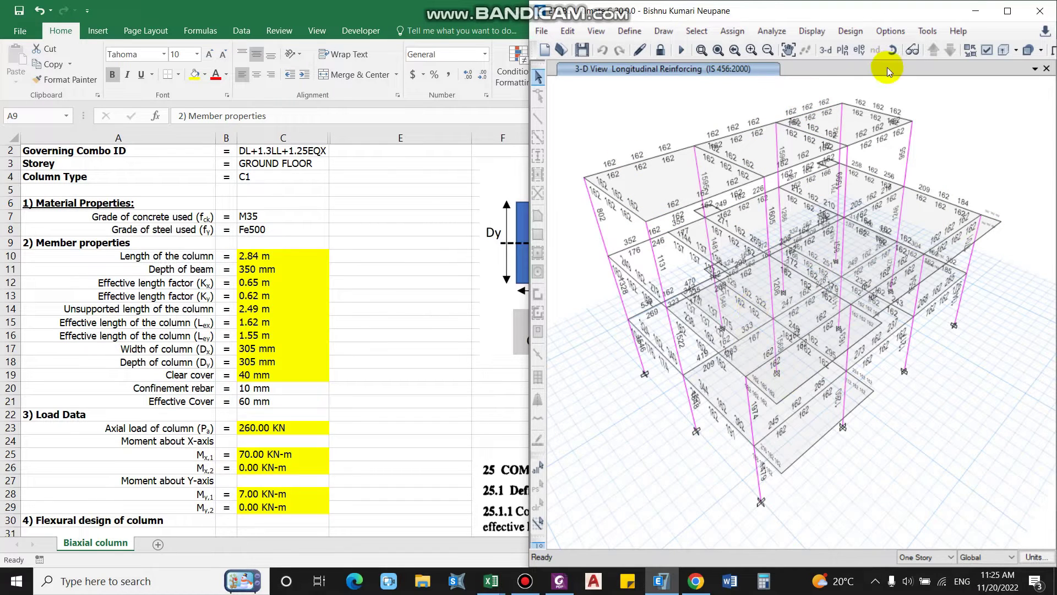
Open the concrete design information of first-storey column C24 from the 3-D longitudinal reinforcing view.
left_click(893, 50)
left_click_drag(934, 444, 778, 387)
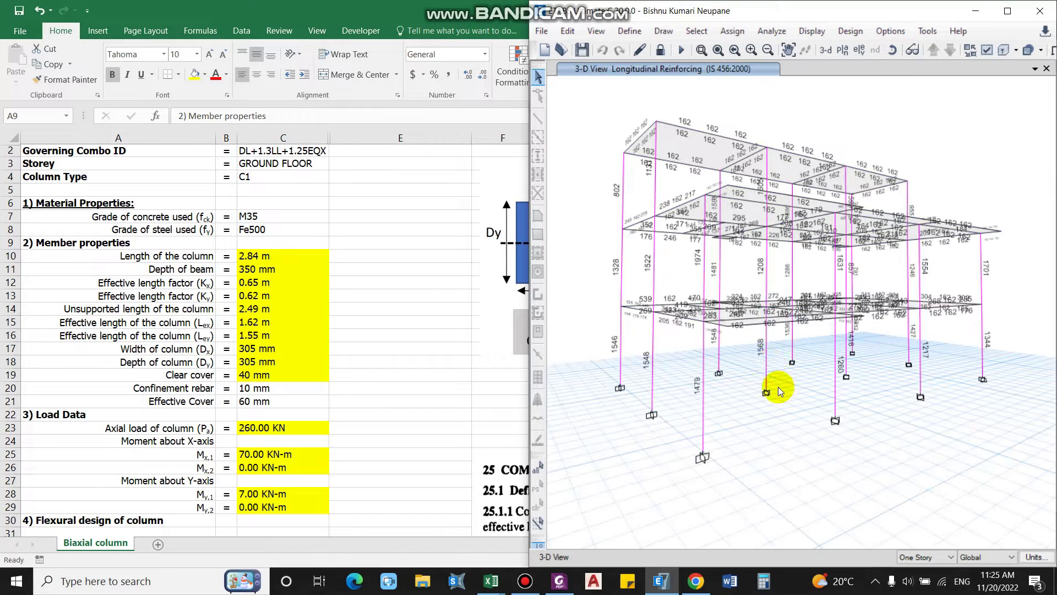
right_click(764, 349)
left_click_drag(580, 117, 898, 81)
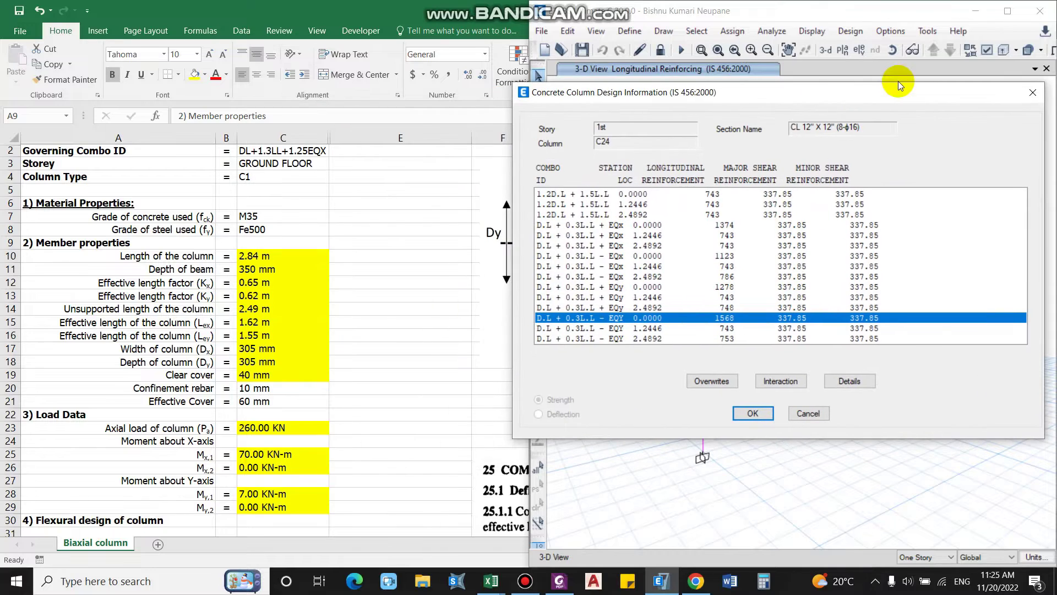
left_click_drag(819, 90, 872, 86)
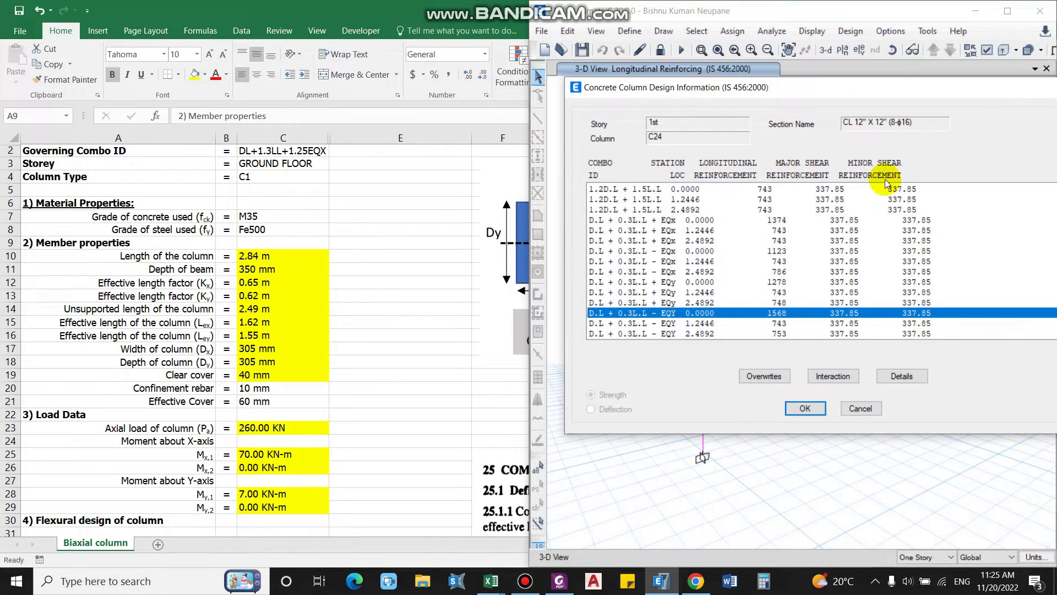
Open the design details for the D.L + 0.3L.L - EQY combination and place them beside the Excel worksheet.
left_click(901, 376)
left_click_drag(542, 28, 1055, 54)
left_click(801, 183)
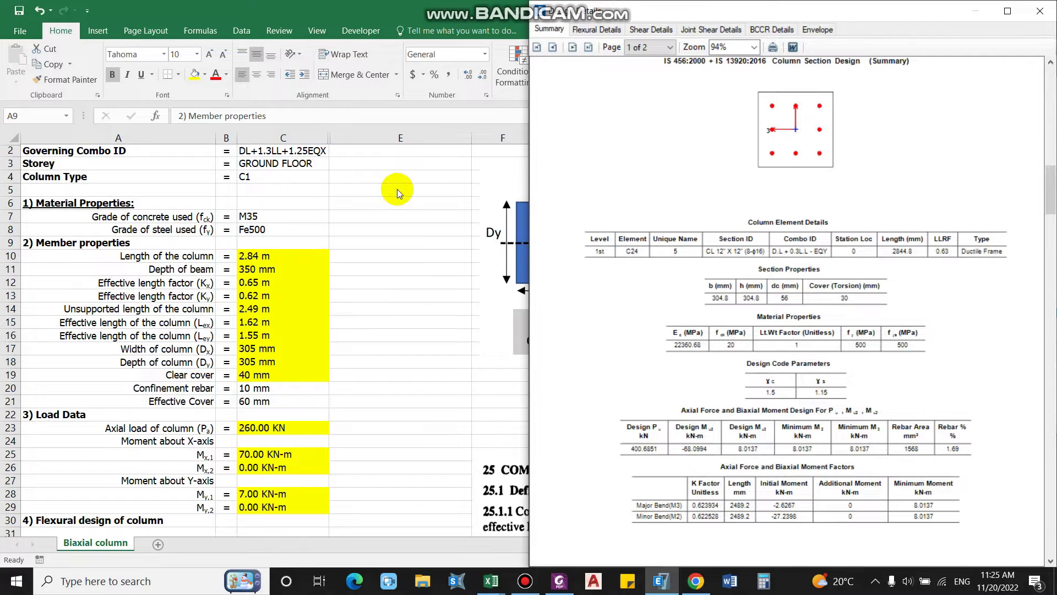
key("Escape")
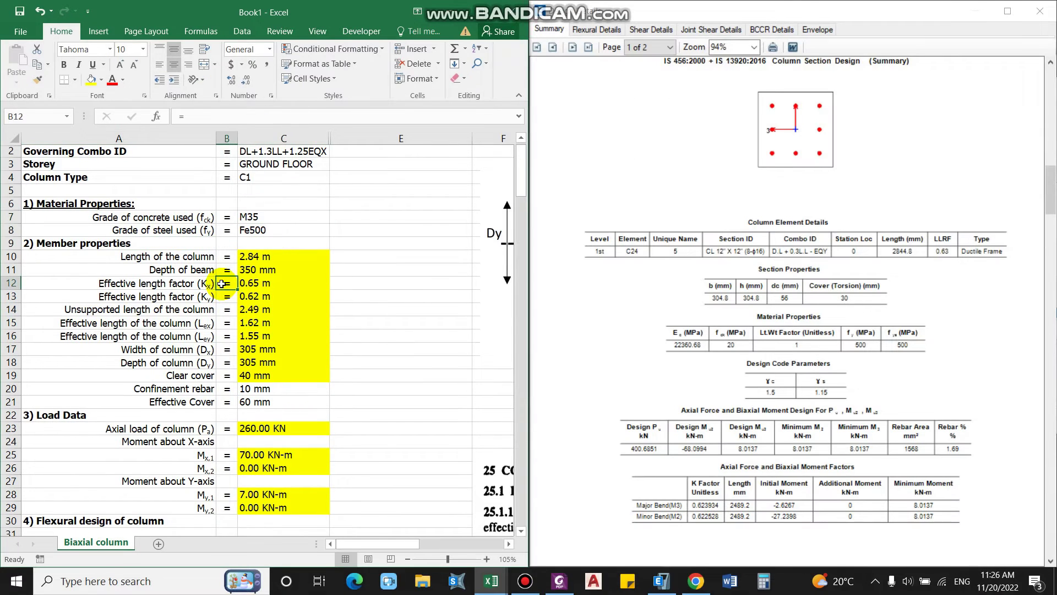
Set the grade of concrete in C7 to 20 to match the ETABS material properties, keeping the steel grade at Fe500.
left_click(257, 327)
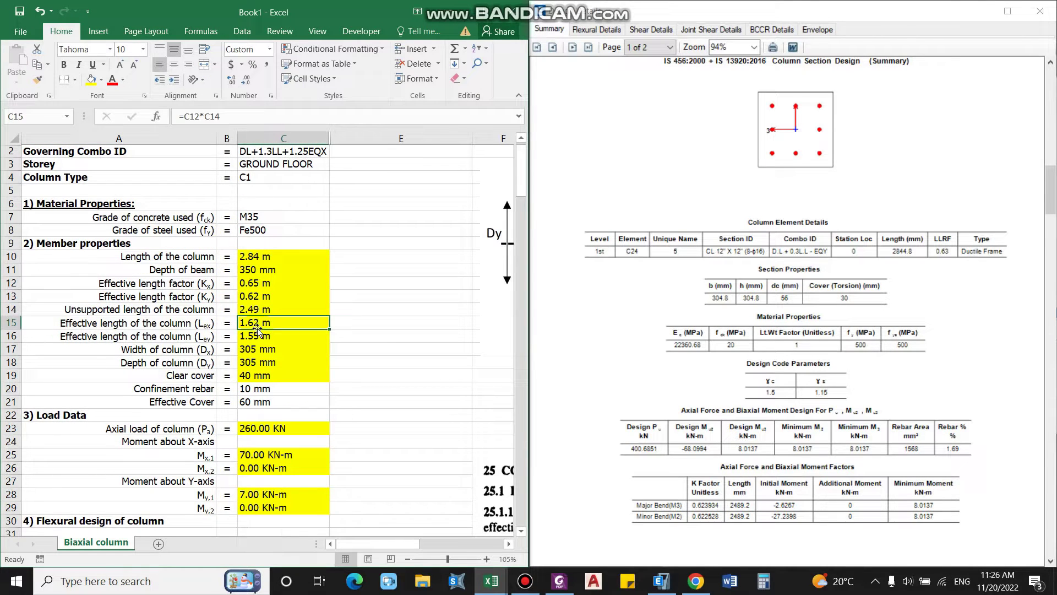
left_click(248, 215)
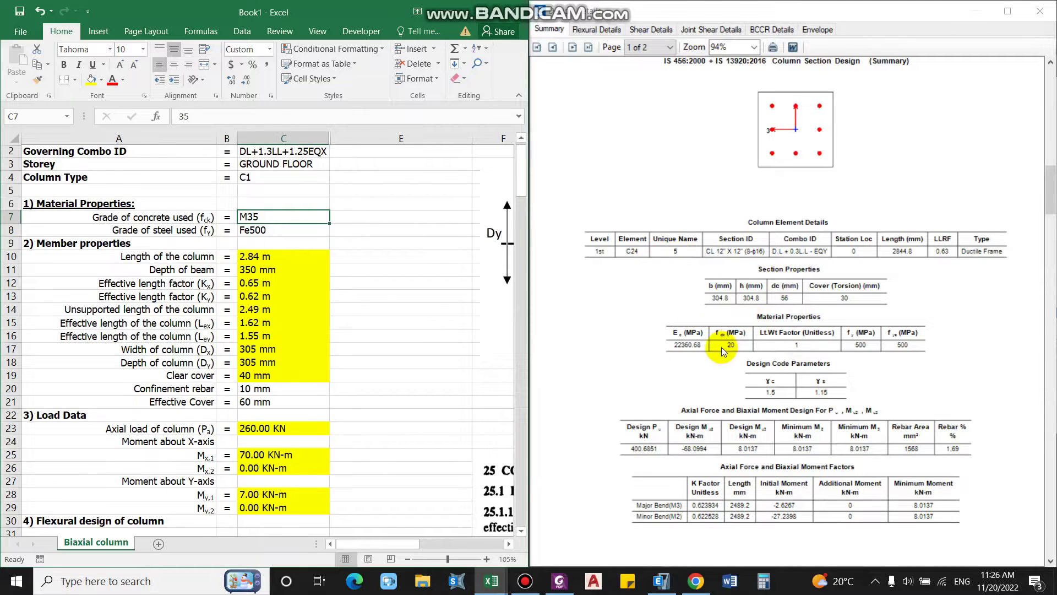
type("20")
key("Return")
type(".")
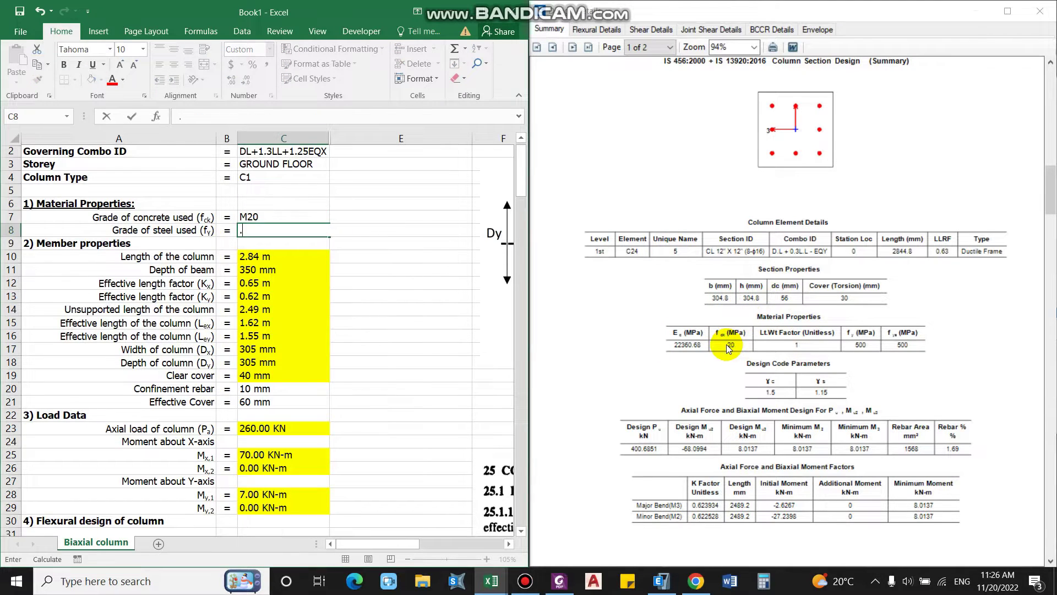
key("Escape")
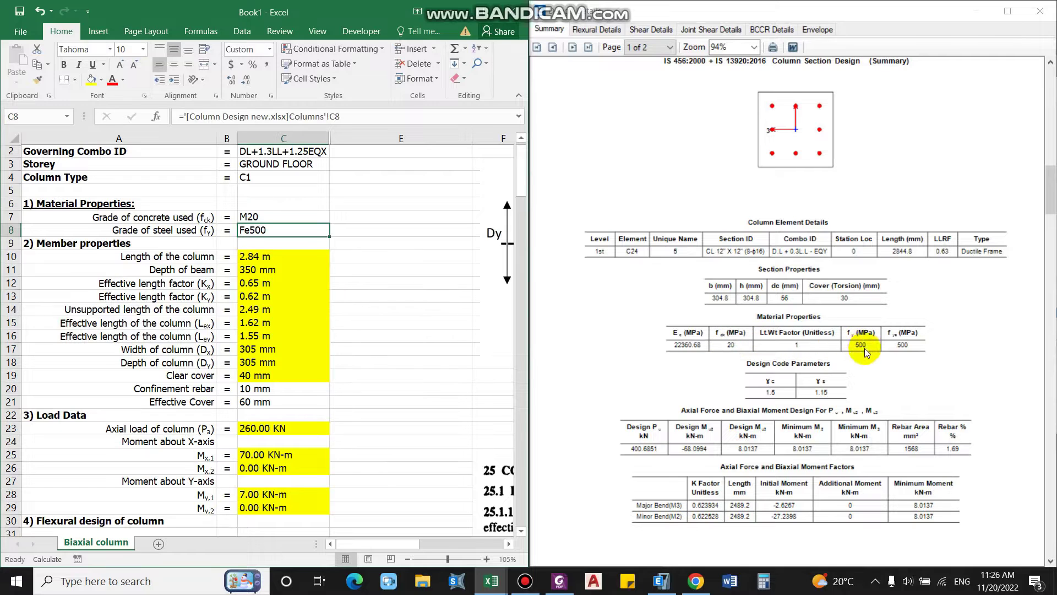
Set the length of the column in C10 to 2.85 m.
key("Down")
key("Down")
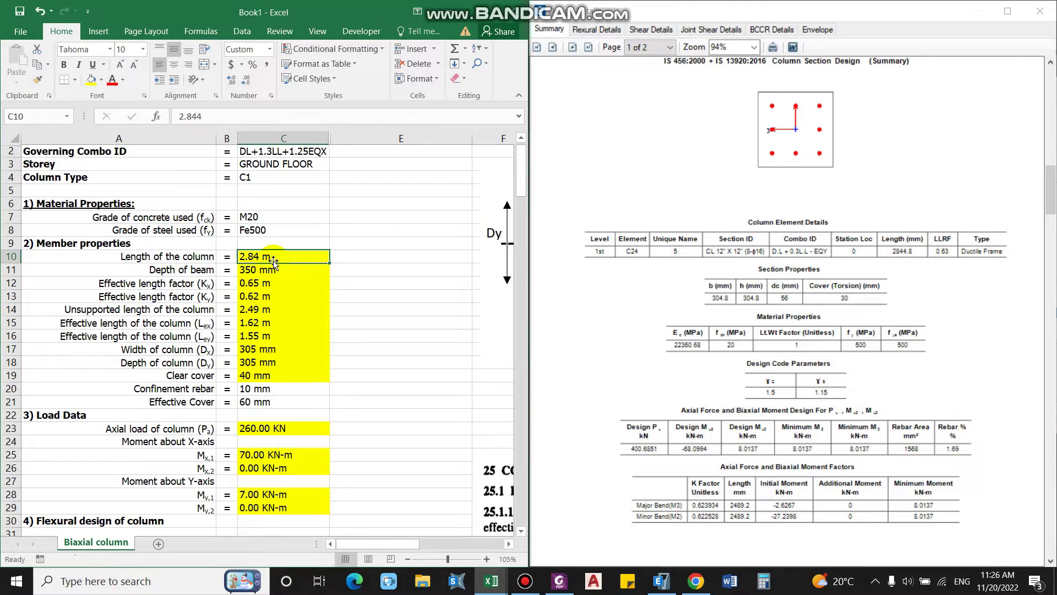
type("2.")
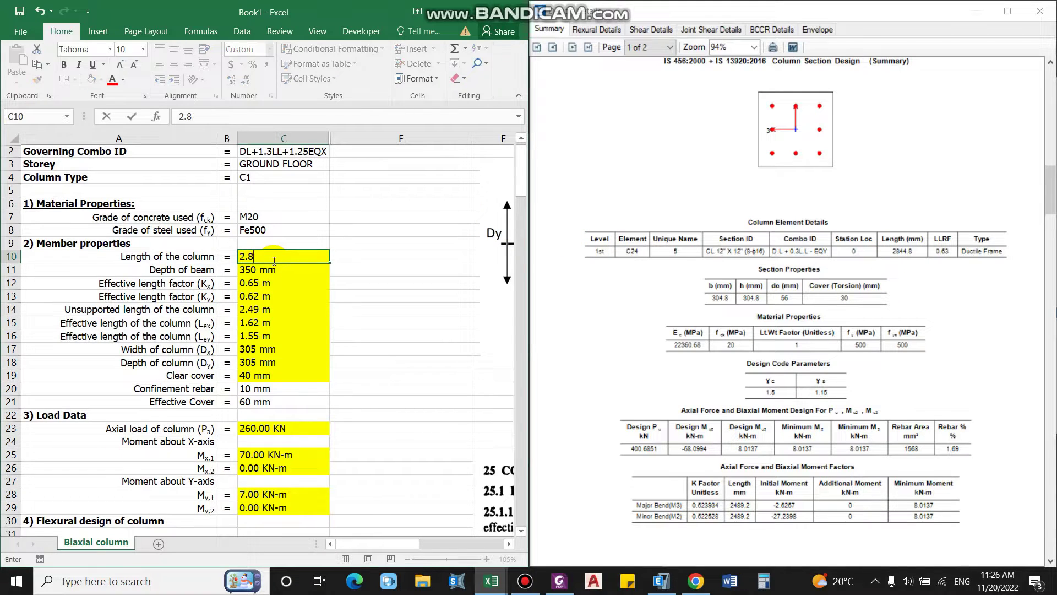
type("85")
key("Return")
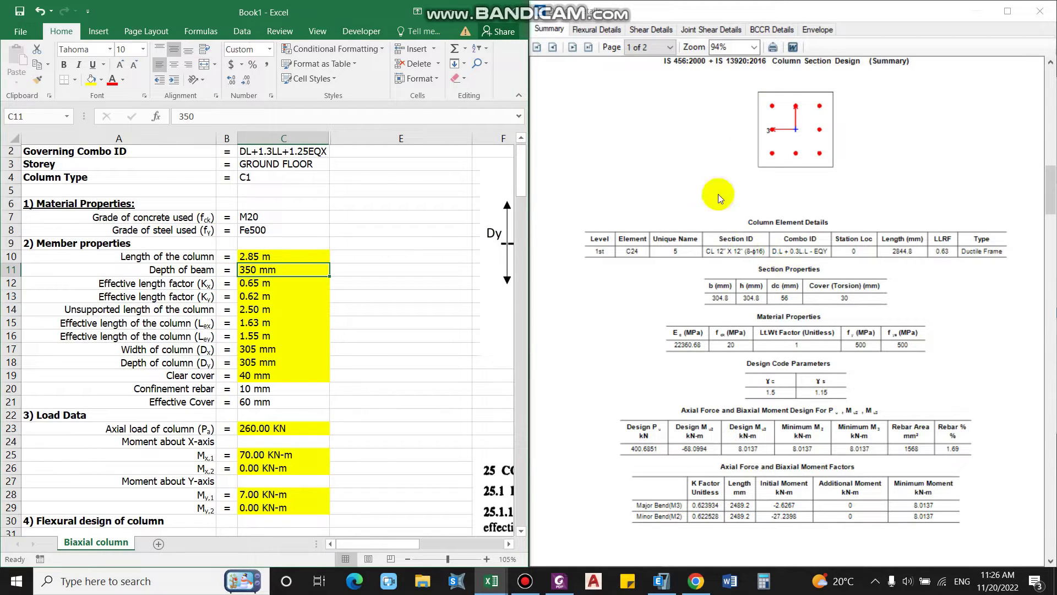
Check the K factors in the ETABS column summary and the effective lengths in Table 28 of the IS 456:2000 PDF.
left_click(282, 278)
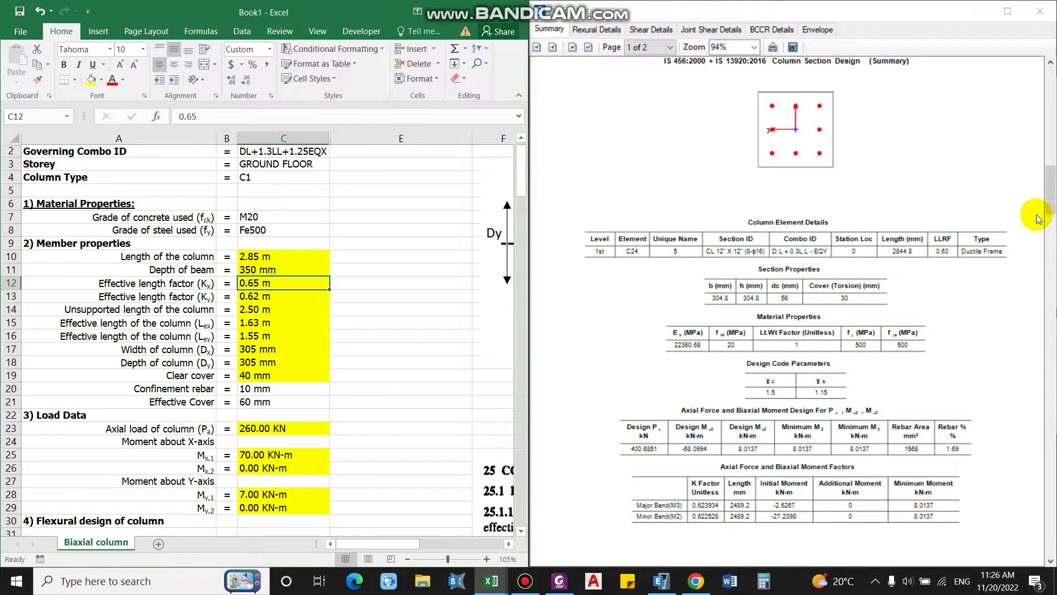
left_click_drag(1051, 201, 1051, 234)
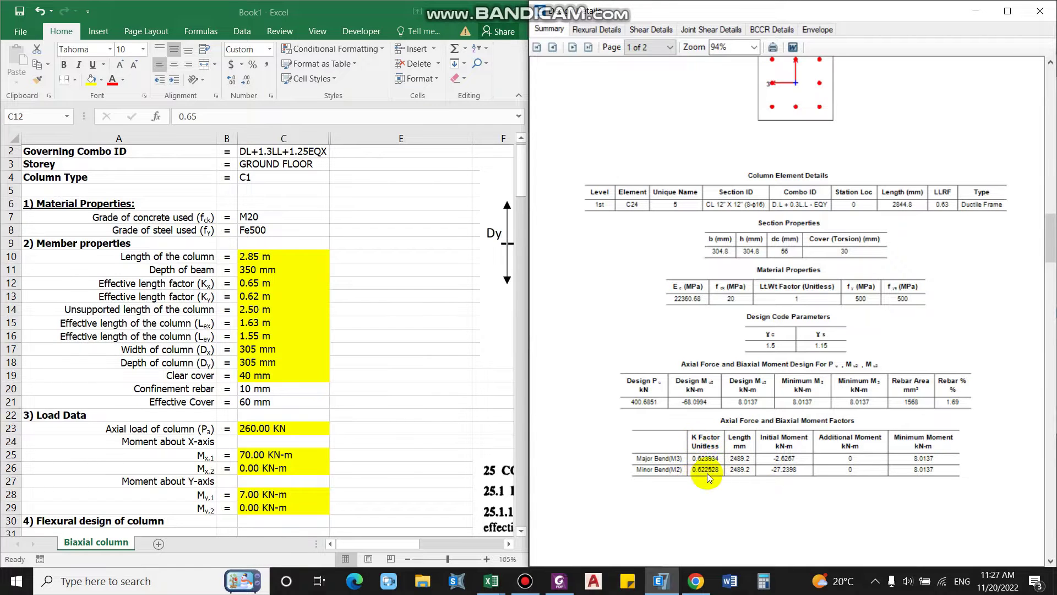
left_click(557, 578)
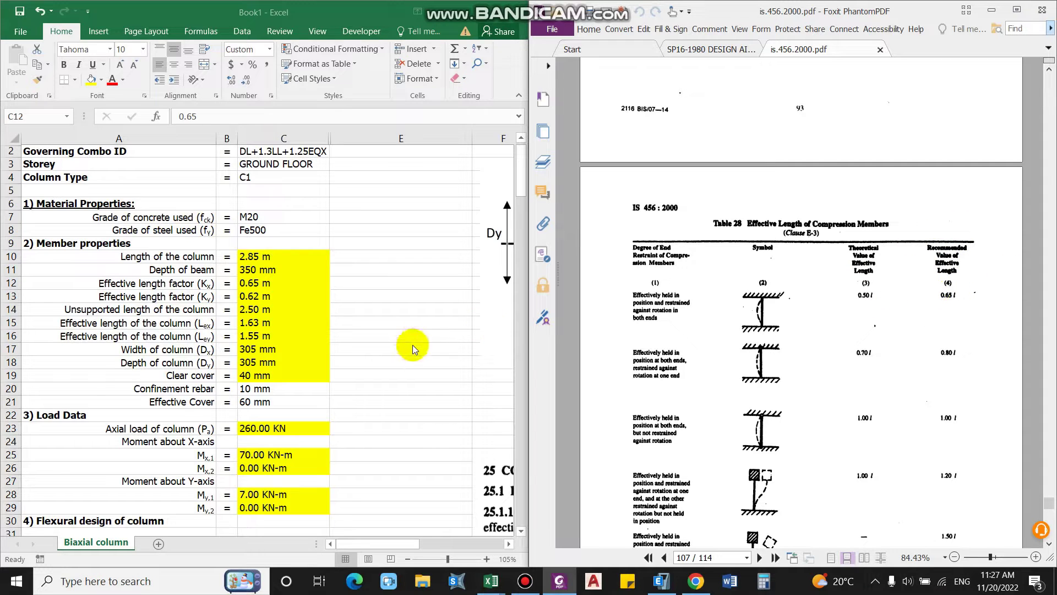
left_click(272, 289)
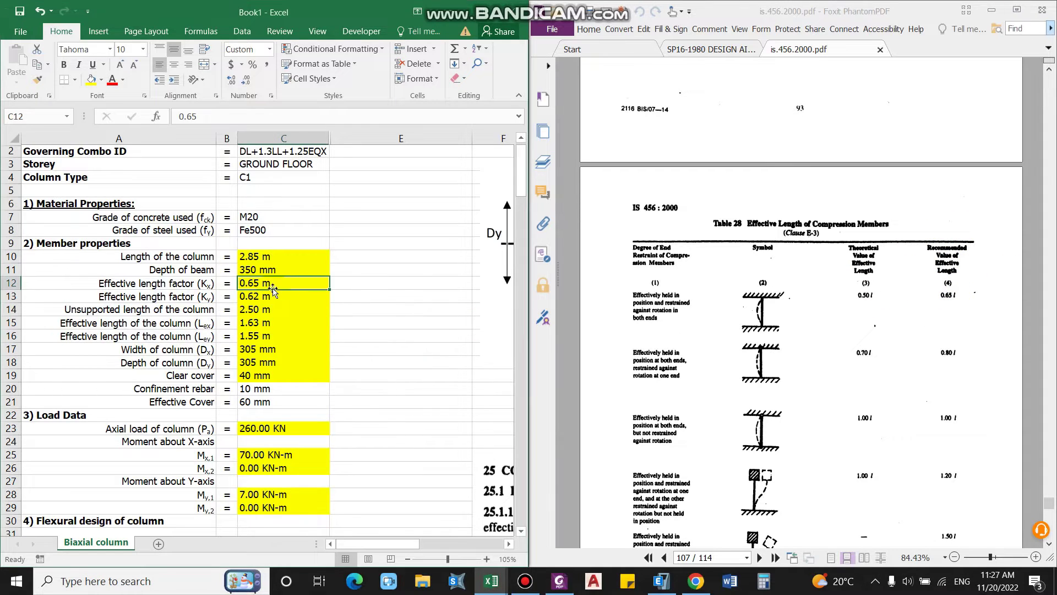
left_click(991, 10)
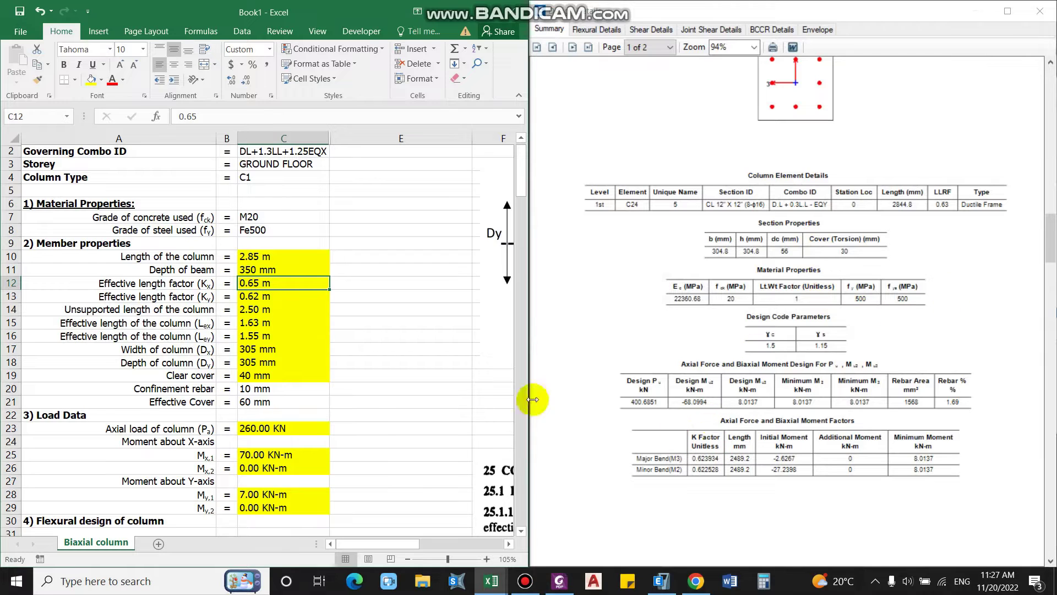
Apply the Number format to the effective length factors Kx and Ky in C12 and C13.
left_click(270, 50)
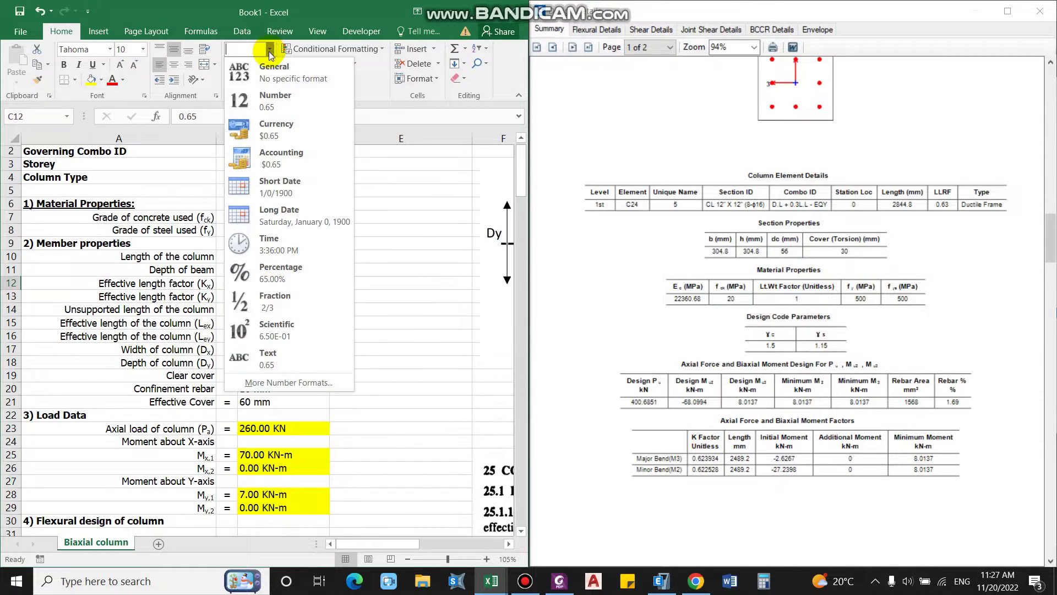
left_click(273, 101)
key("Down")
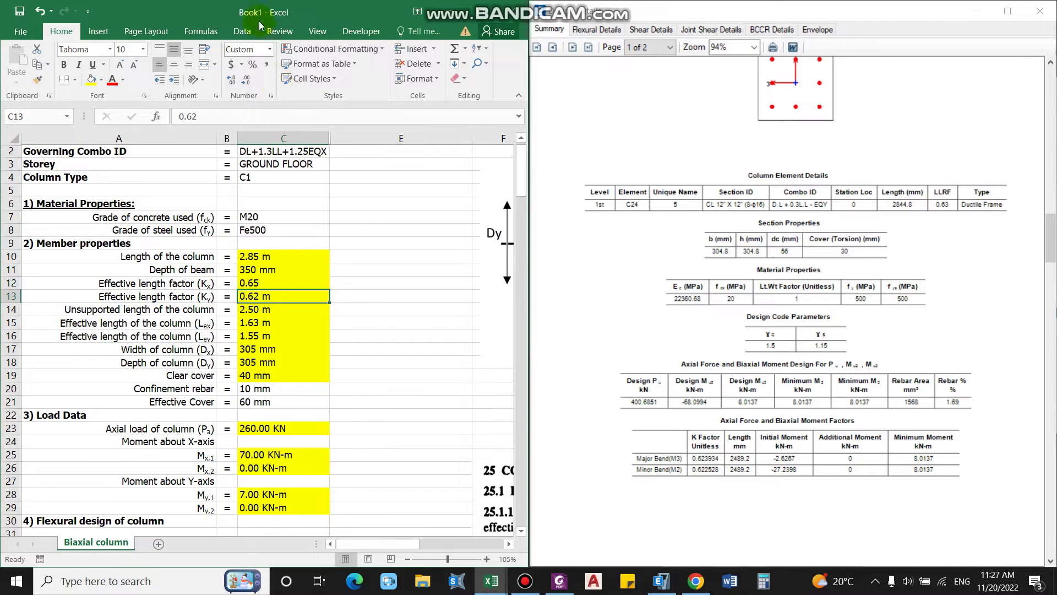
left_click(271, 49)
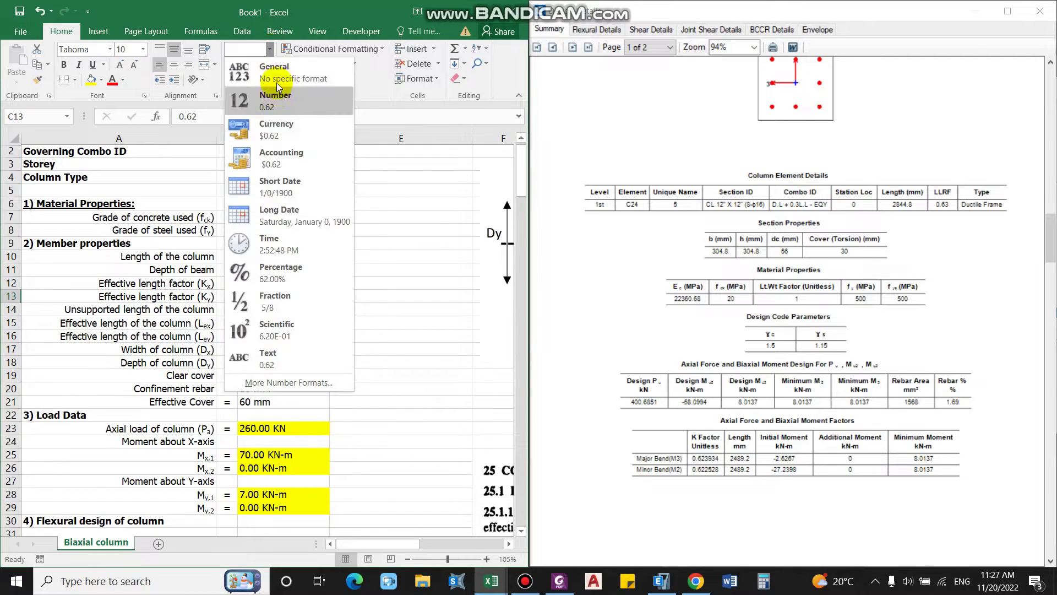
left_click(271, 99)
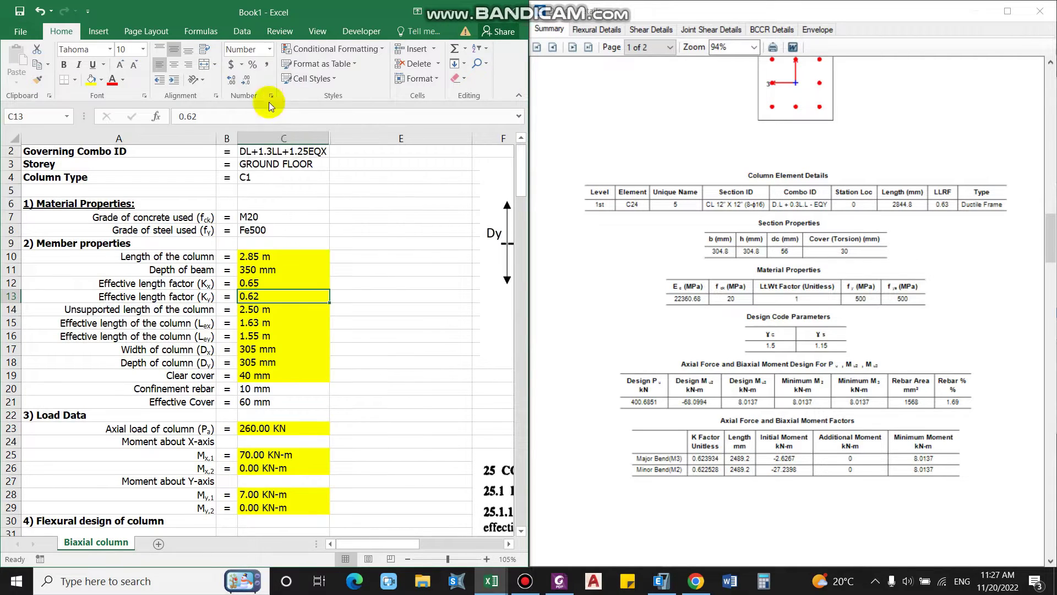
Set the effective length factor Kx in C12 to 0.62, keeping Ky at 0.62.
left_click(258, 282)
type(".")
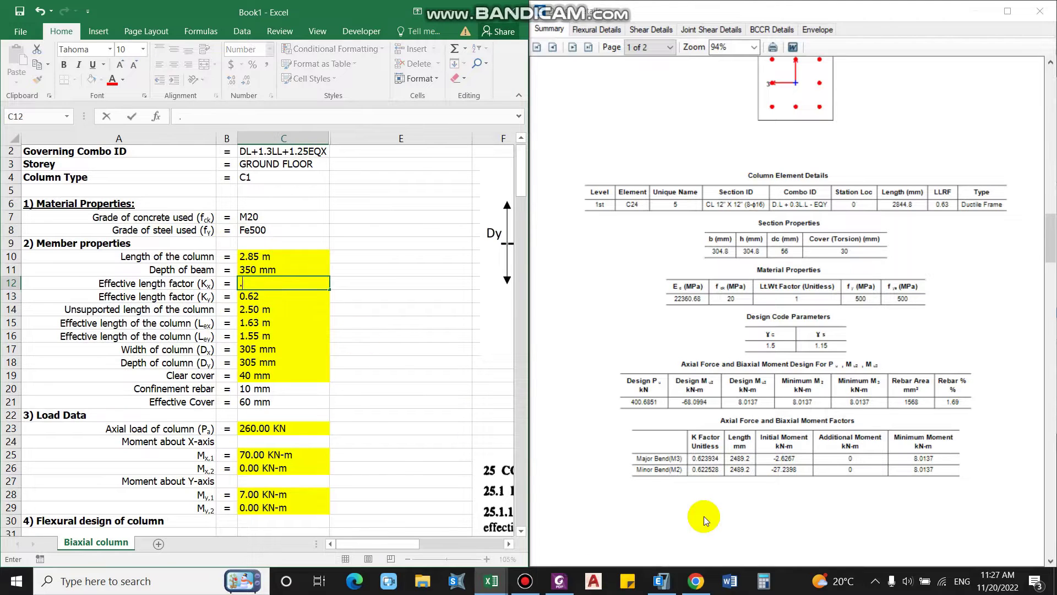
key("Return")
key("Return")
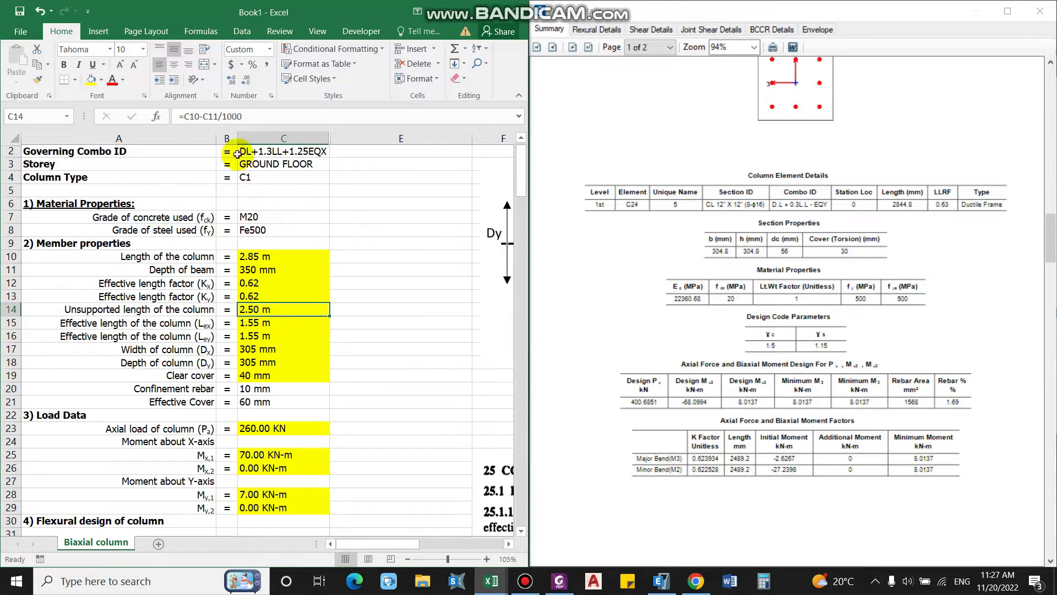
Review the unsupported and effective length formulas and remove the yellow fill from the calculated cells C14:C16.
left_click(216, 116)
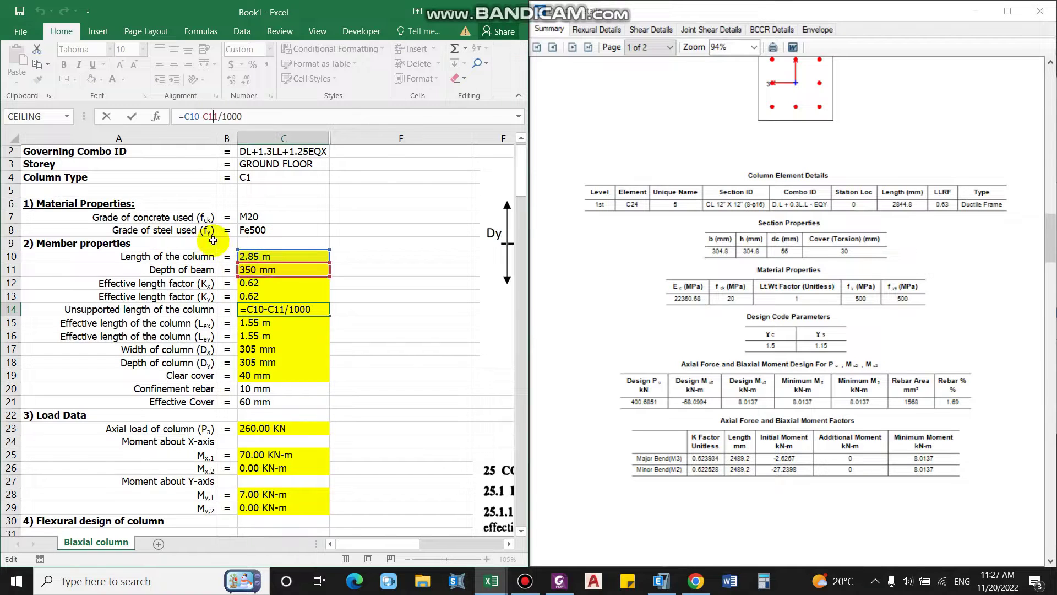
key("ctrl+Return")
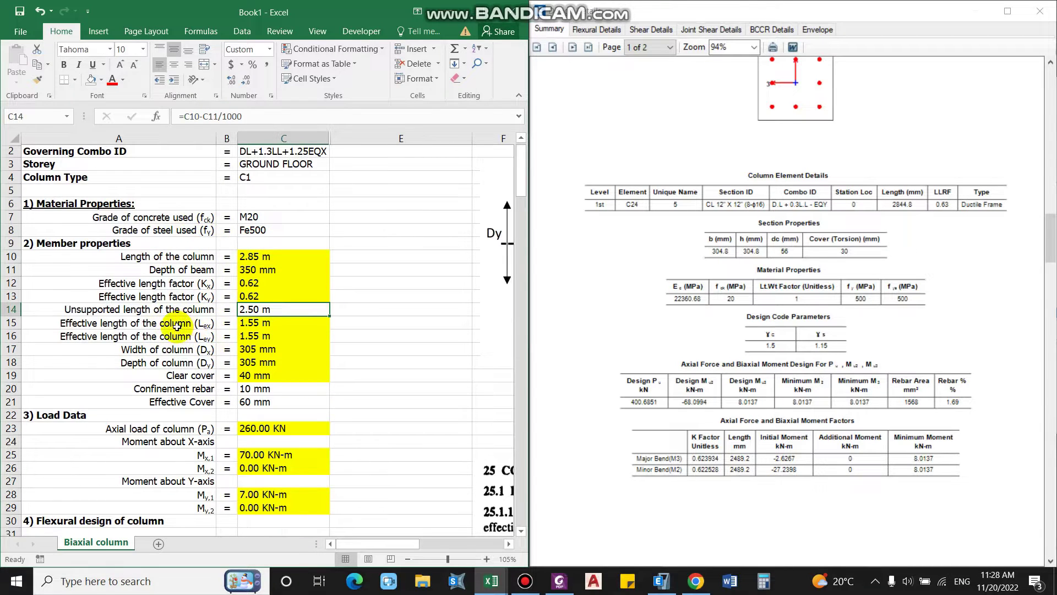
left_click(258, 322)
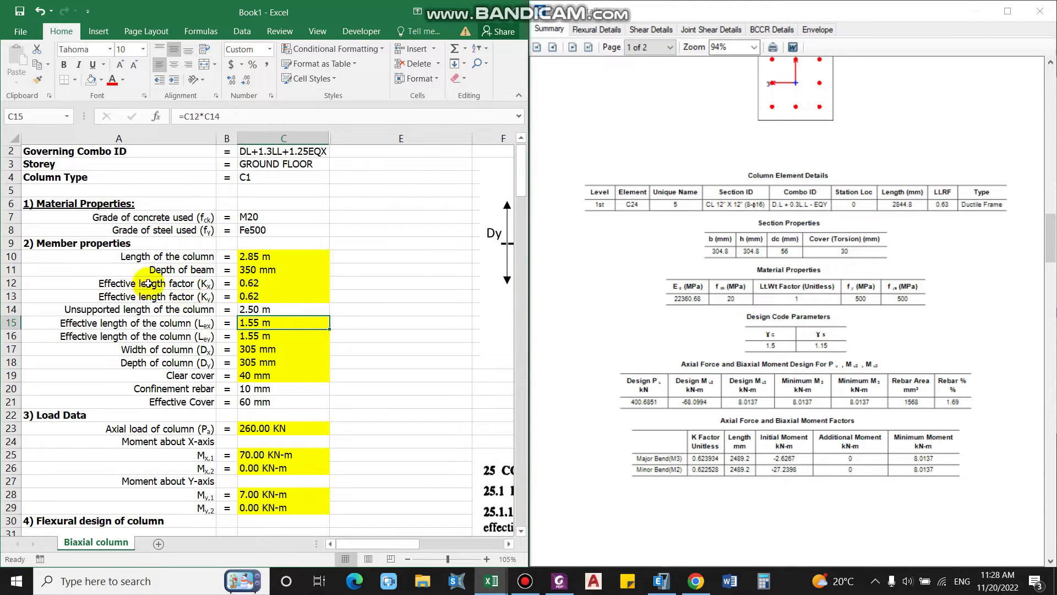
mouse_move(248, 324)
left_mouse_down()
mouse_move(251, 366)
mouse_move(251, 337)
left_mouse_up()
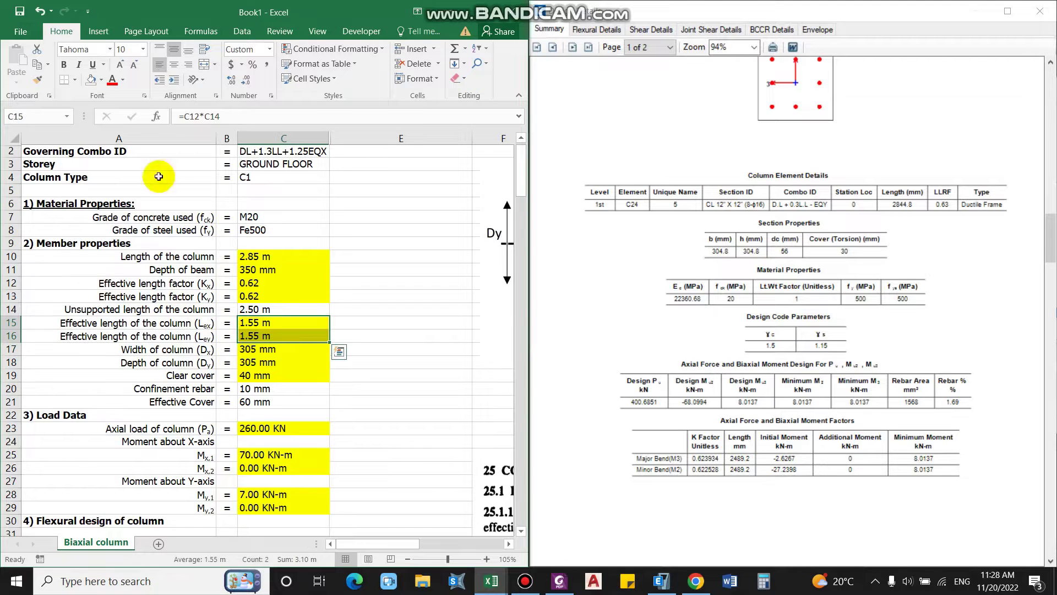
left_click(91, 79)
left_click(291, 319)
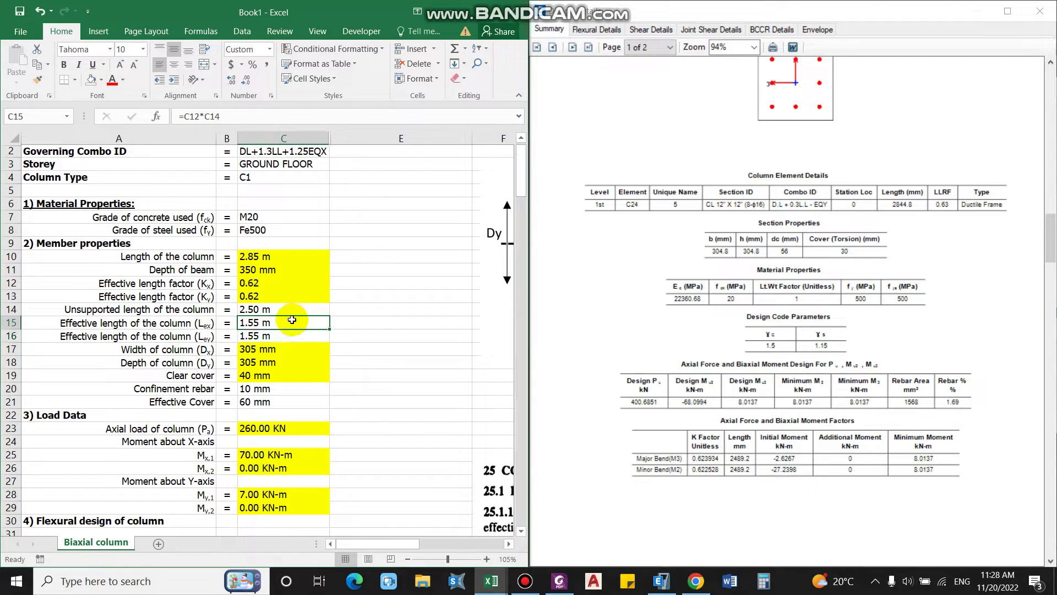
left_click(274, 334)
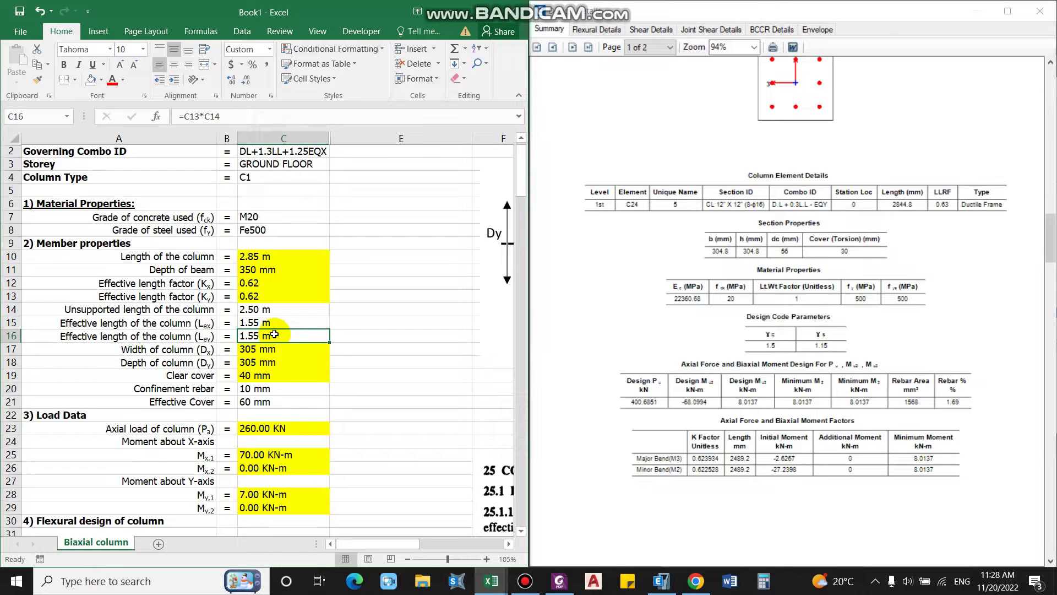
Set the column width Dx in C17 and depth Dy in C18 to 304.8 mm from the ETABS section properties.
left_click(165, 361)
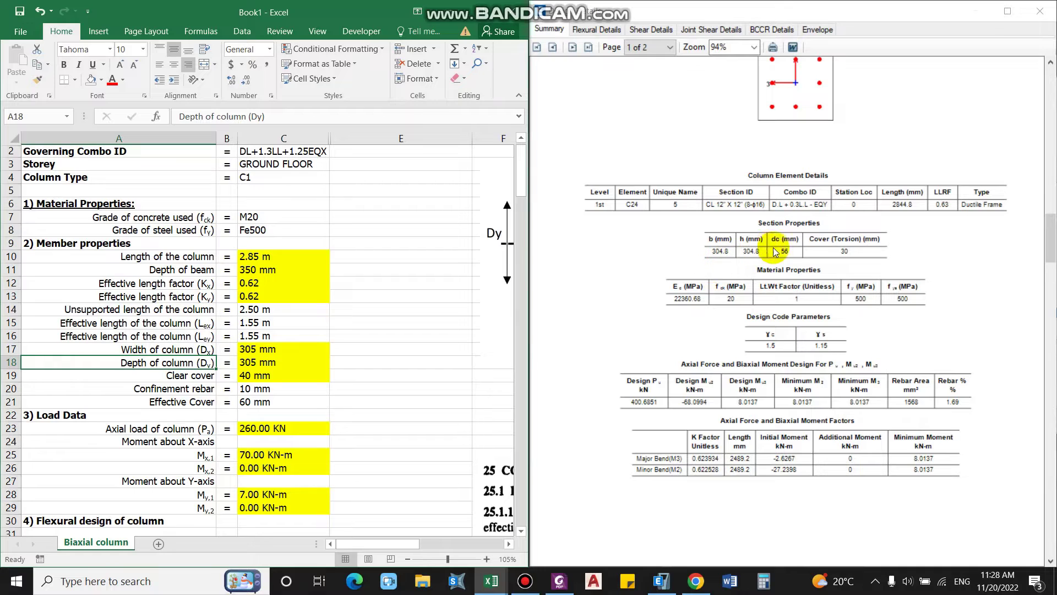
left_click(266, 350)
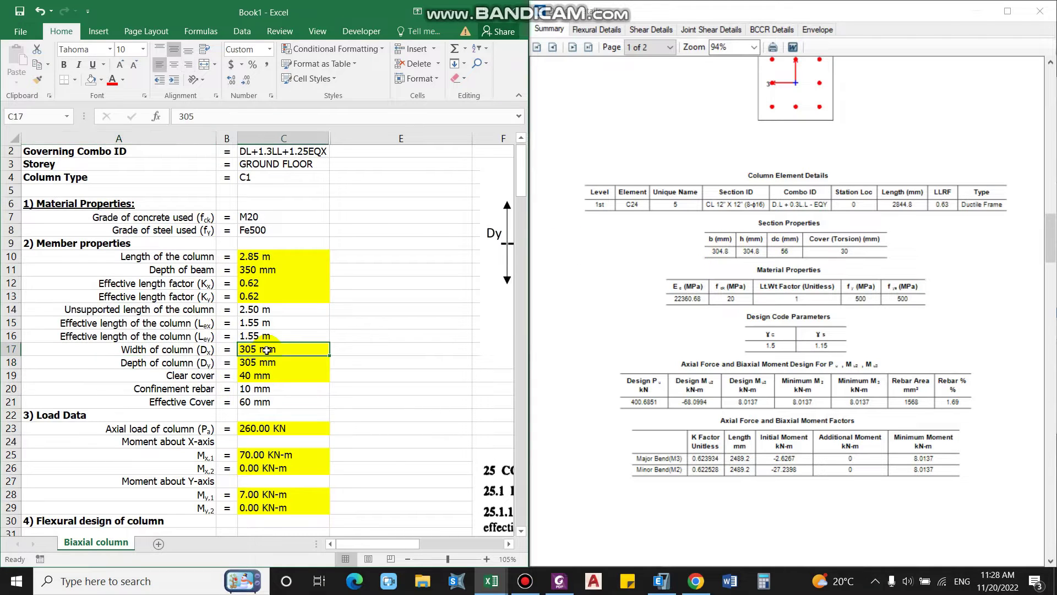
type("304.")
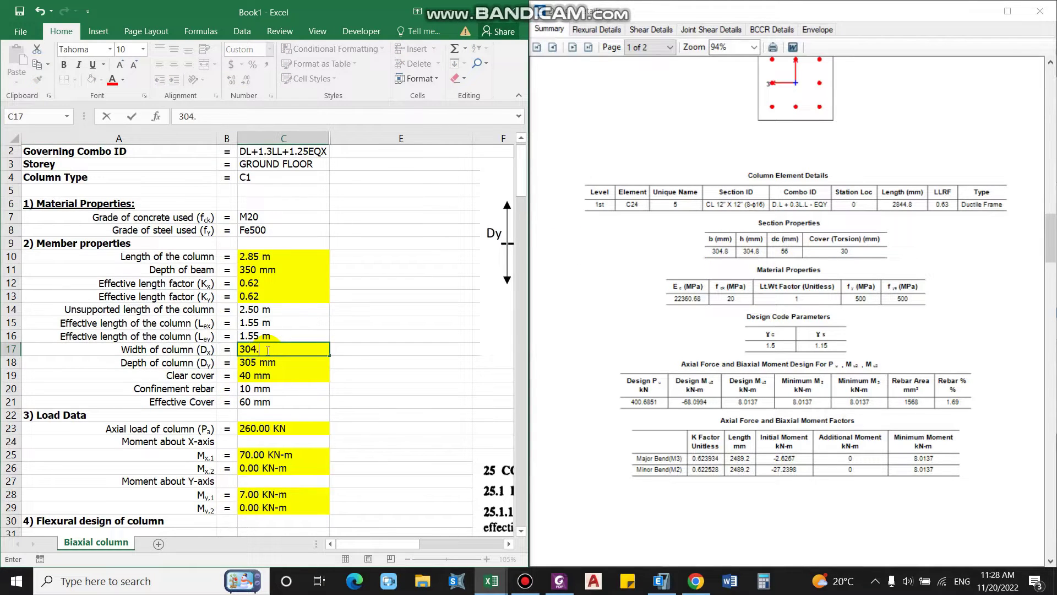
type("8")
key("Return")
type("30")
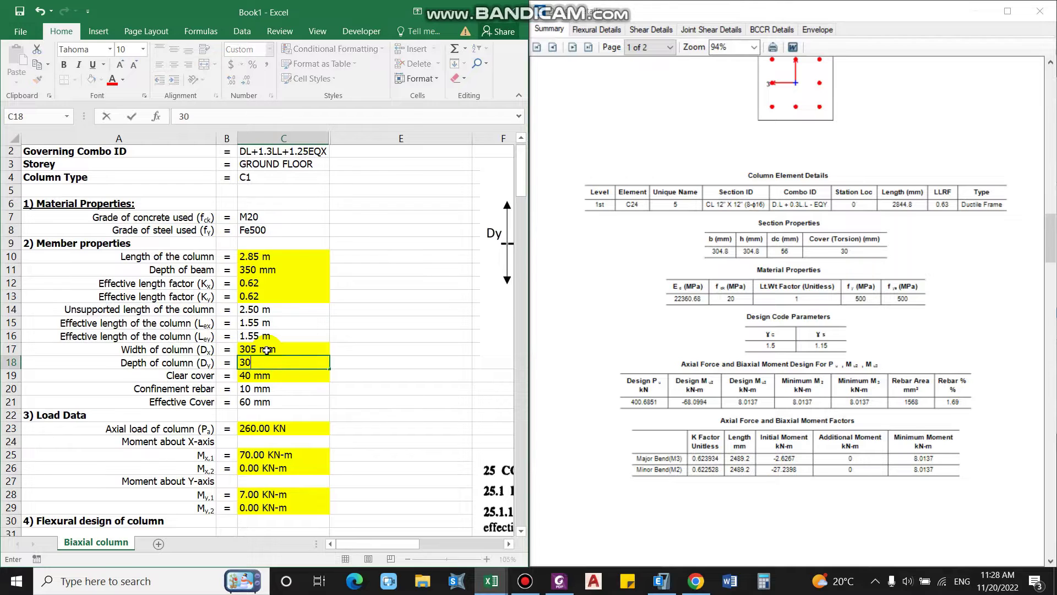
key("Return")
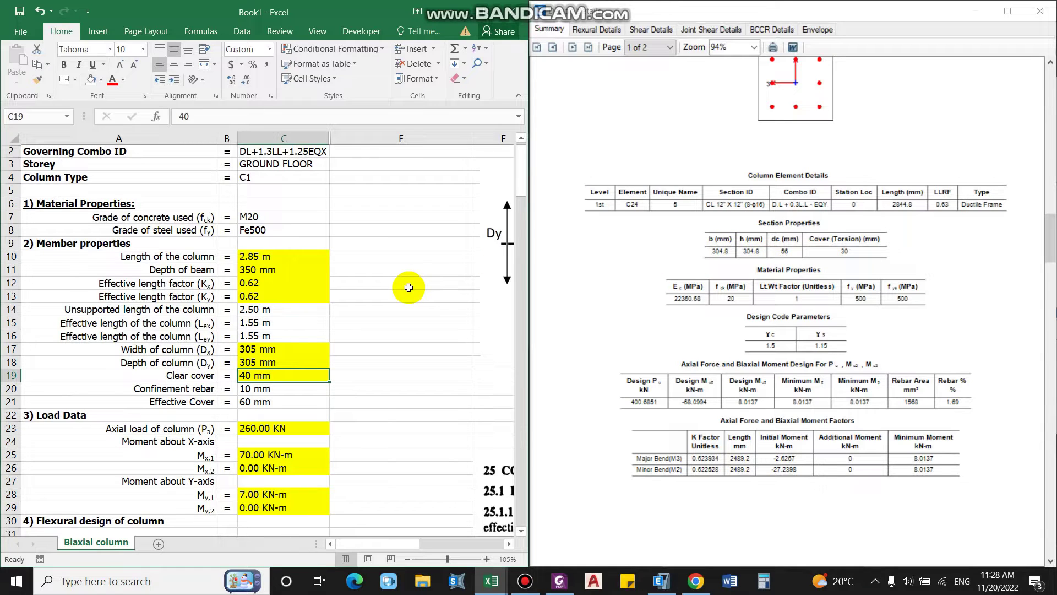
Set the clear cover in C19 to 40 mm and check the effective cover formula against the maximum bar size it references.
type("40")
key("Return")
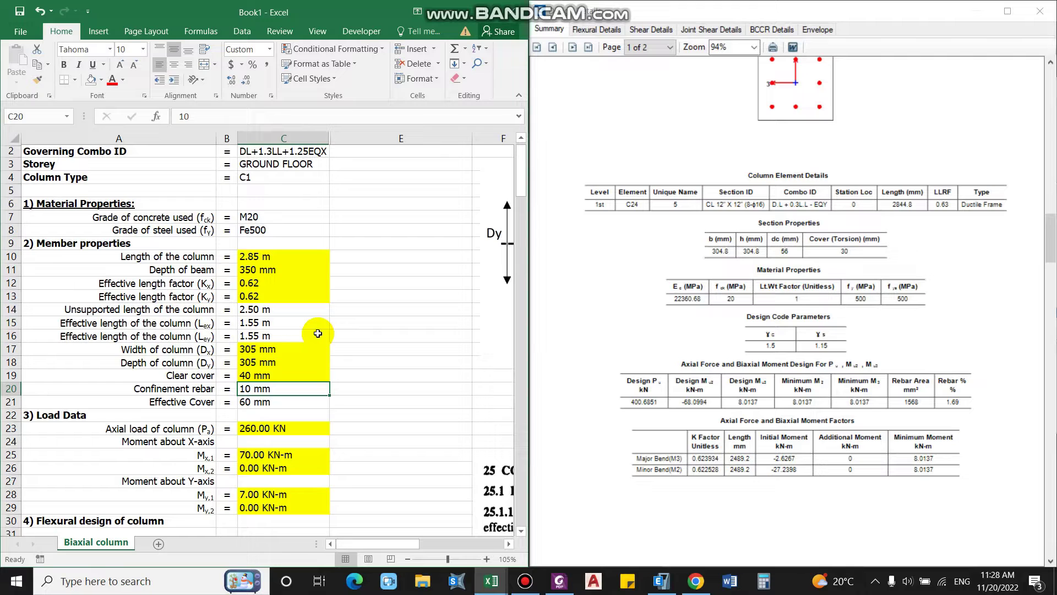
key("Down")
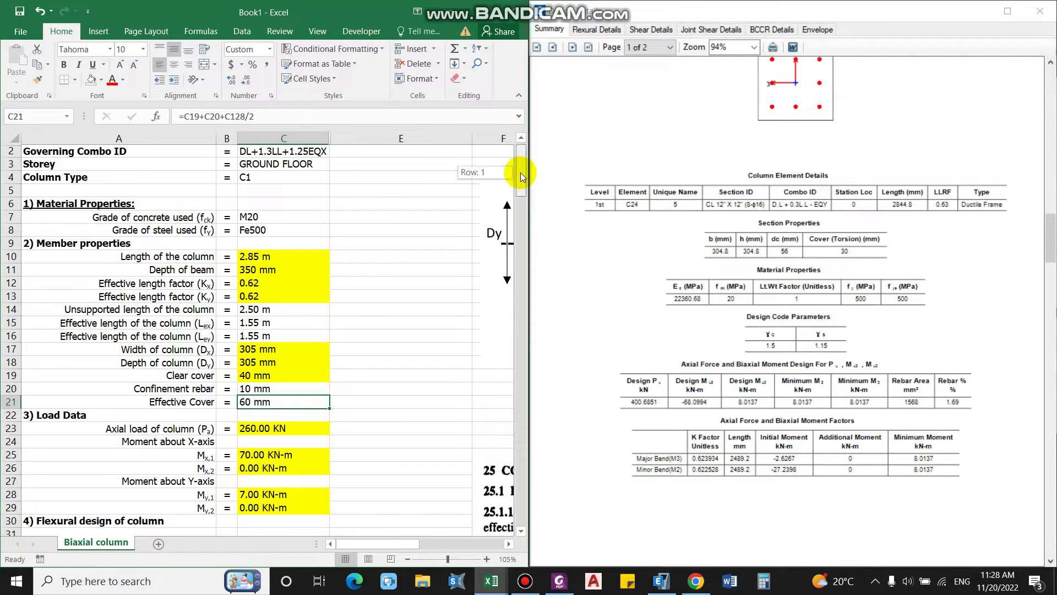
left_click_drag(522, 175, 514, 298)
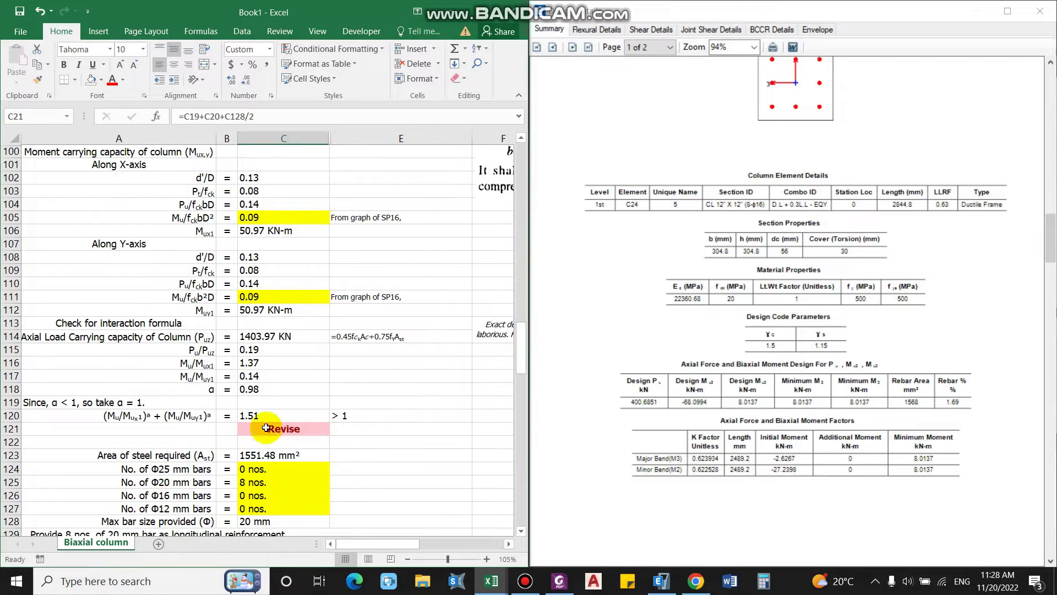
left_click_drag(520, 351, 520, 182)
Set the axial load of the column in C23 to 400 kN from the ETABS design results.
left_click(259, 375)
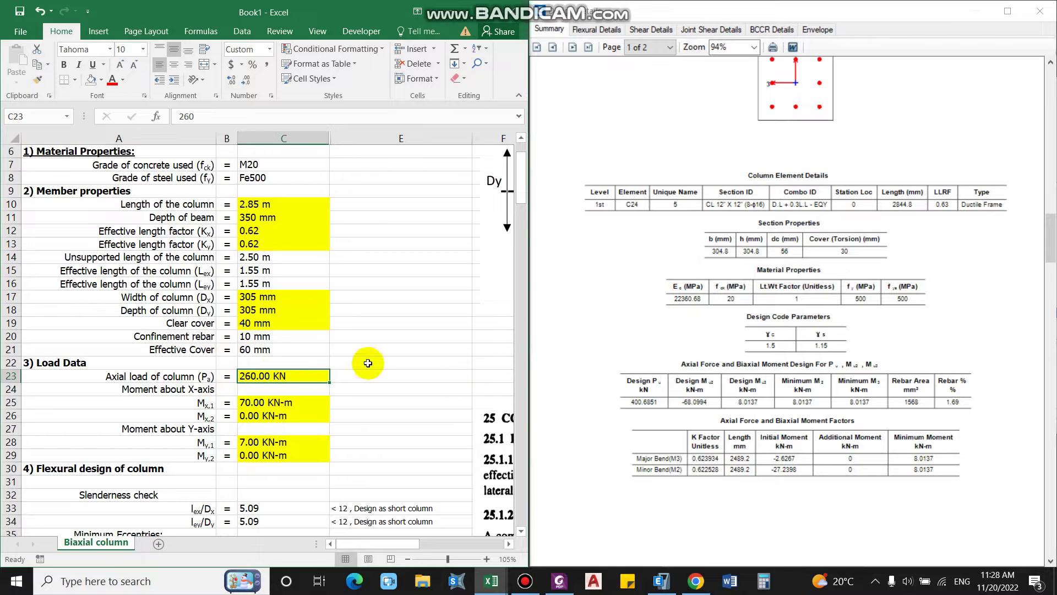
type("400")
key("Return")
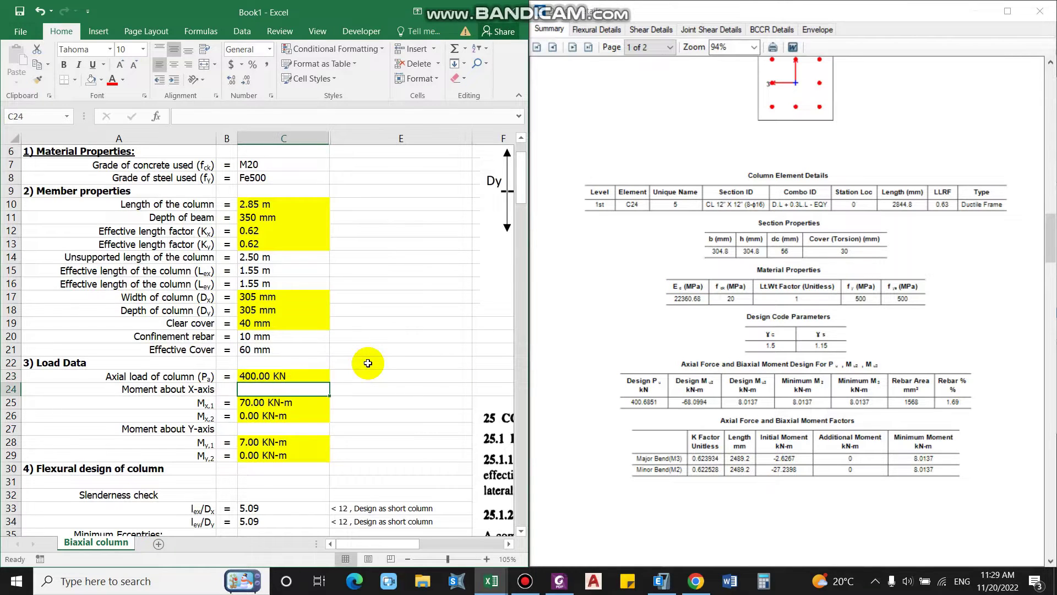
Set the moment about the X-axis Mx,1 to 68 kN-m and the moment about the Y-axis My,1 to 8 kN-m.
left_click(294, 408)
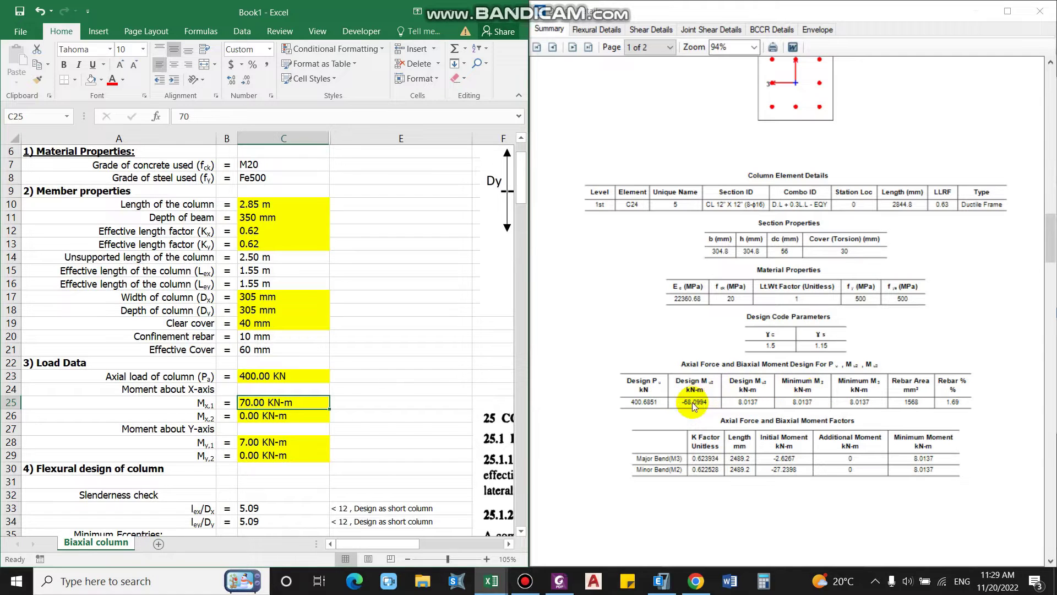
type("68")
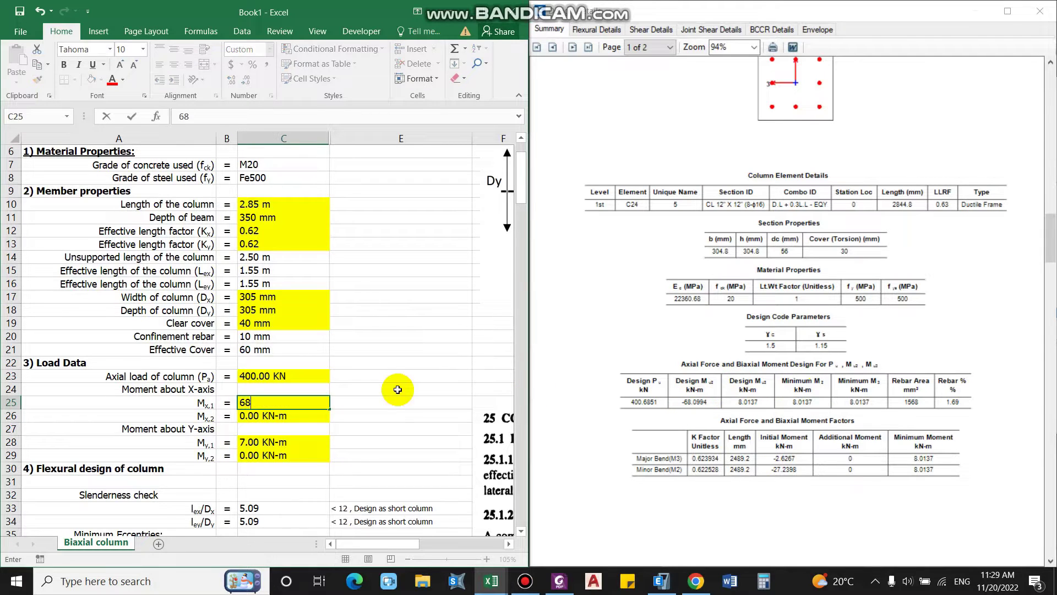
key("Return")
key("Down")
key("Down")
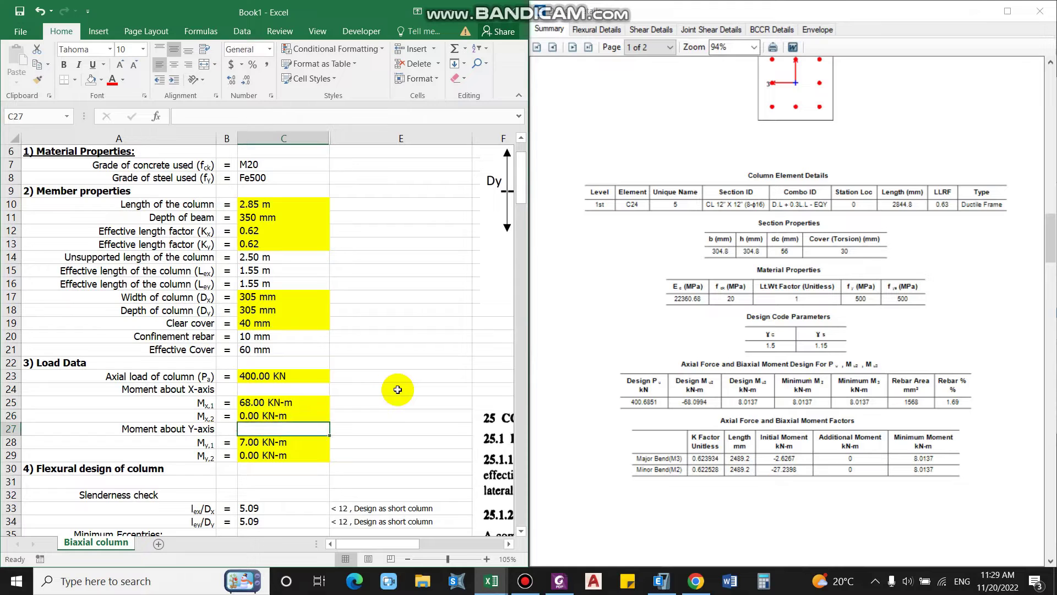
type("8")
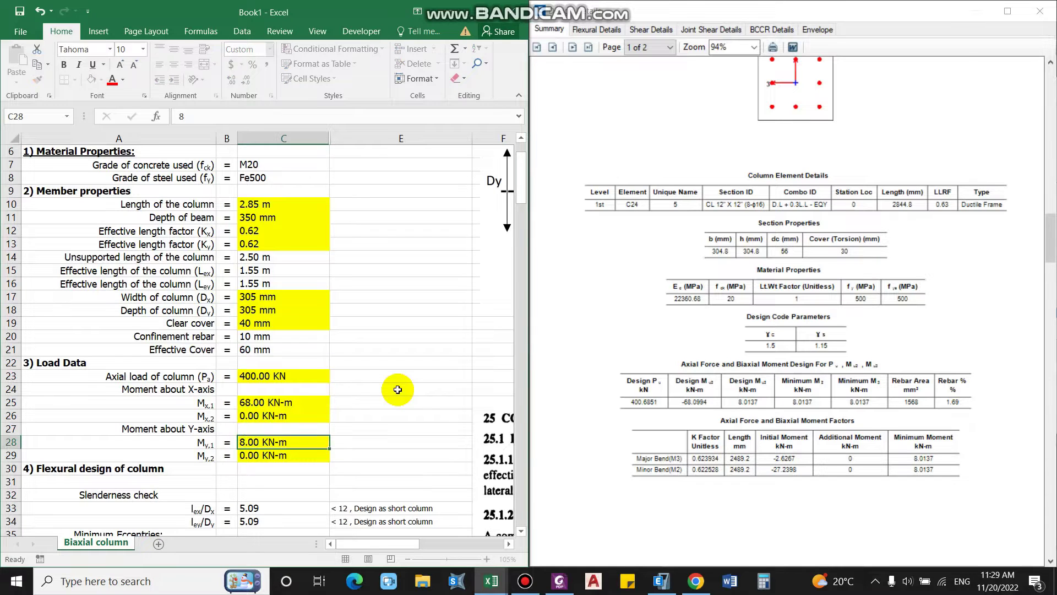
key("Return")
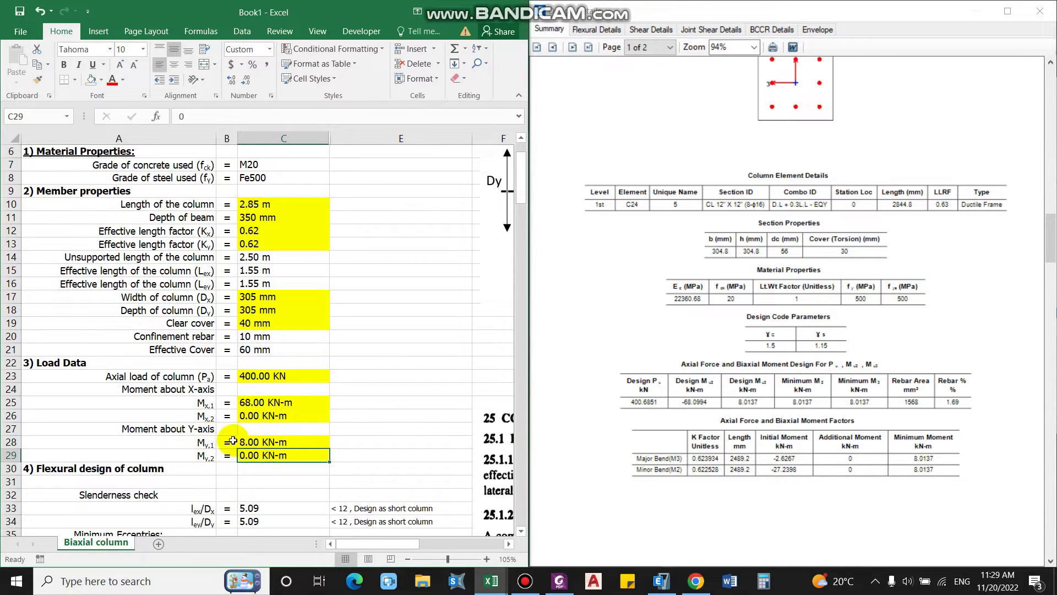
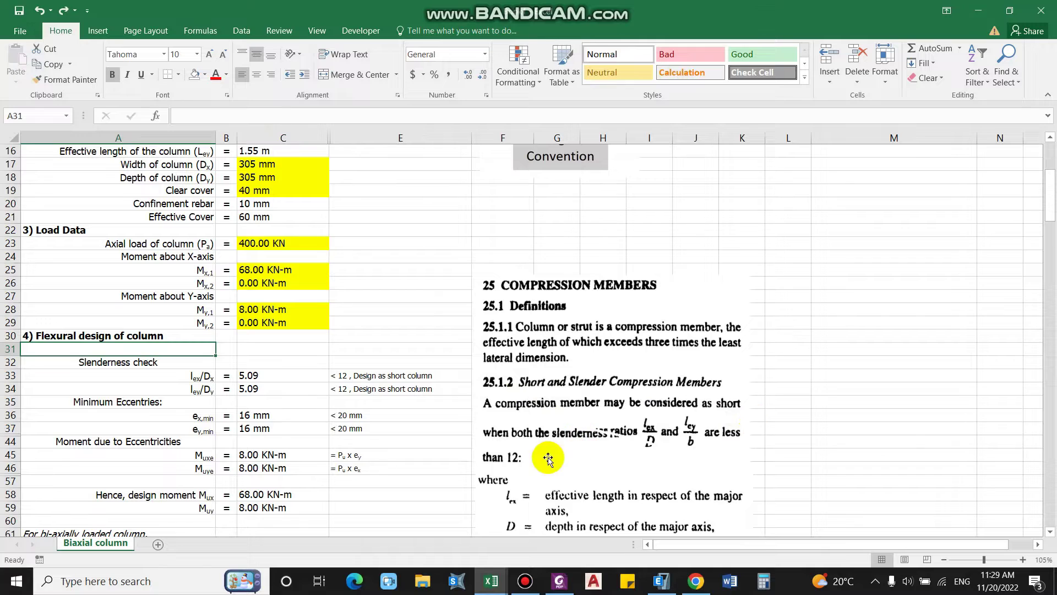
Look through the flexural design section from the slenderness check down to the moment capacity rows, alongside the IS 456 clause 25 excerpt.
left_click(869, 421)
key("Down")
key("Down")
key("Down")
key("Down")
key("Down")
key("Down")
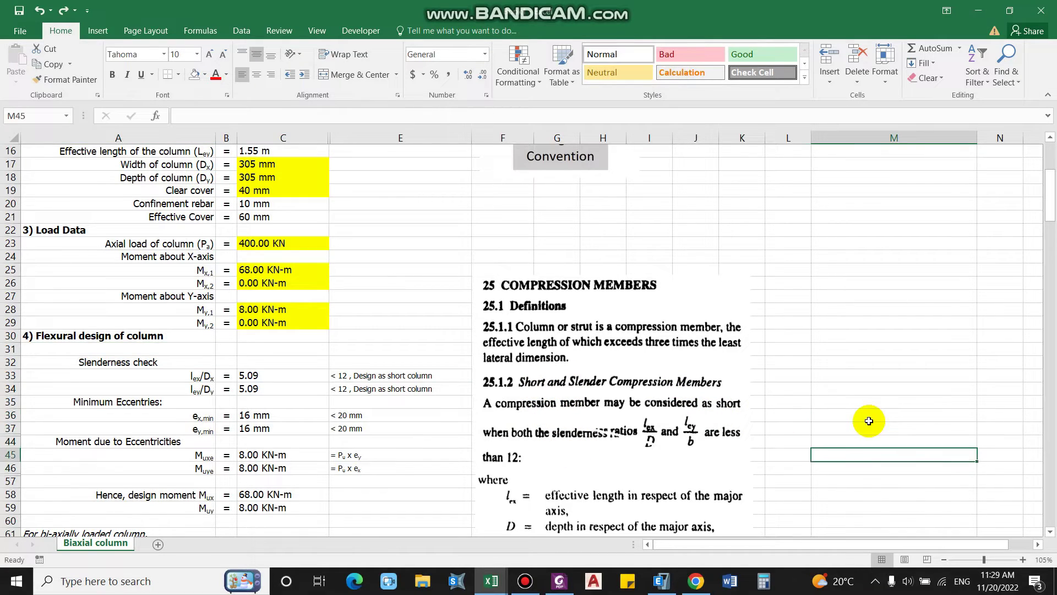
key("Down")
key("Down")
key("Down")
key("Down")
key("Down")
key("Down")
key("Down")
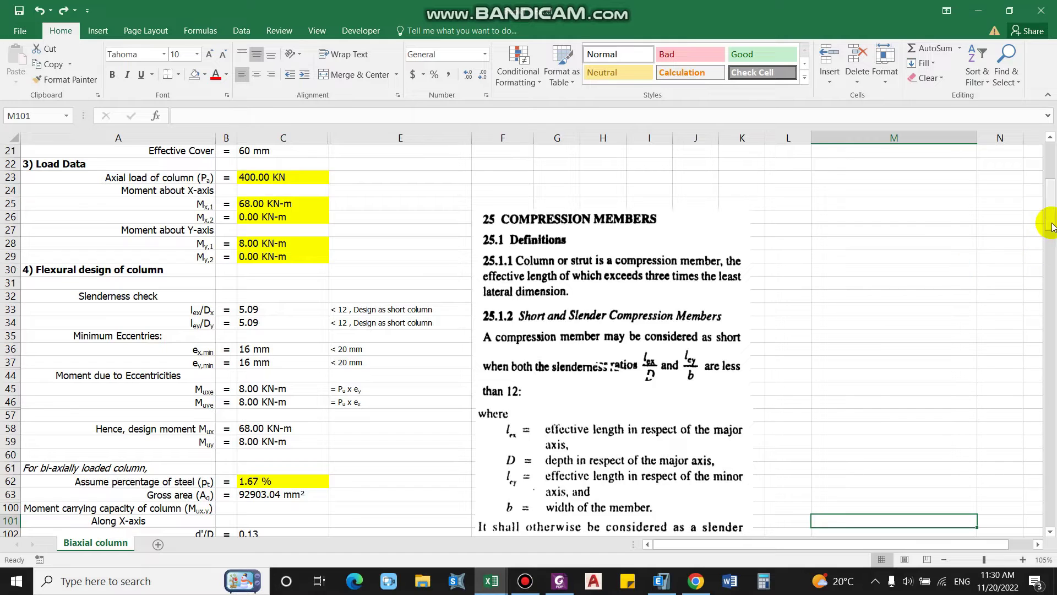
Inspect the slenderness ratio formula for lex/Dx in C33 and the cells it references.
left_click_drag(1052, 226, 1042, 212)
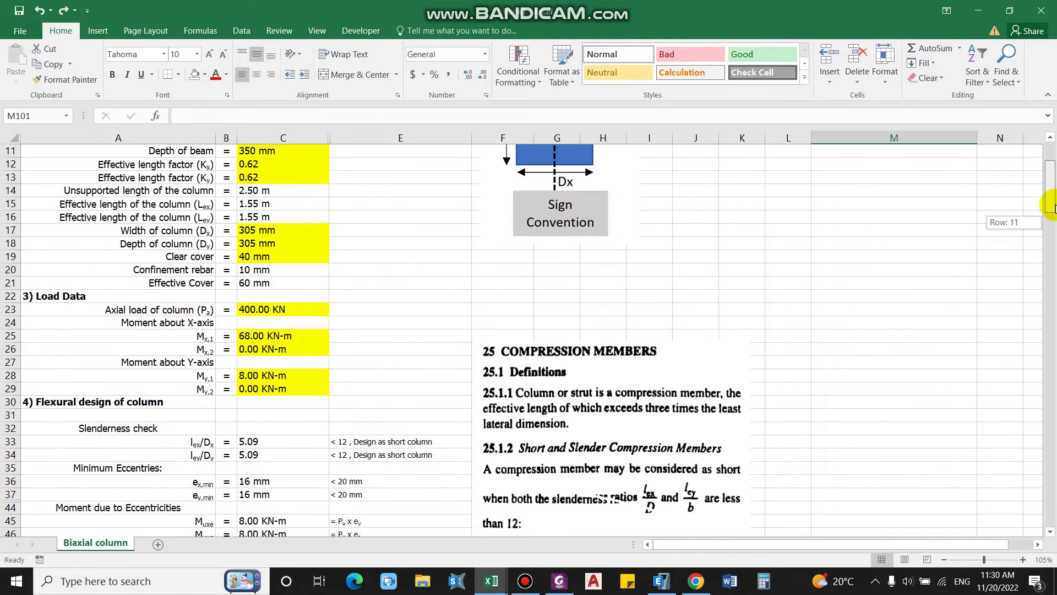
left_click(286, 447)
left_click(256, 115)
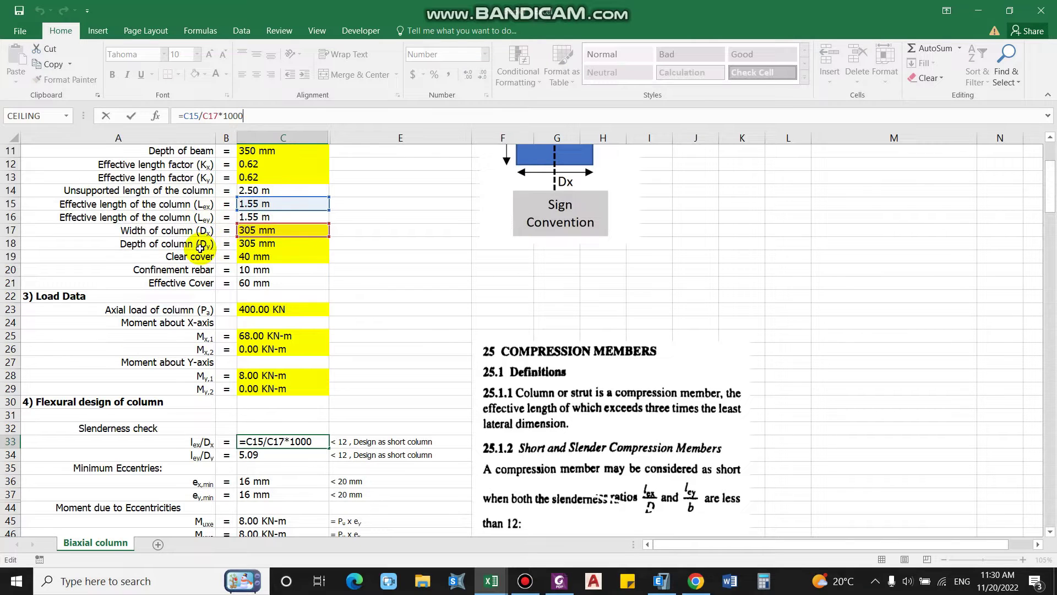
key("Escape")
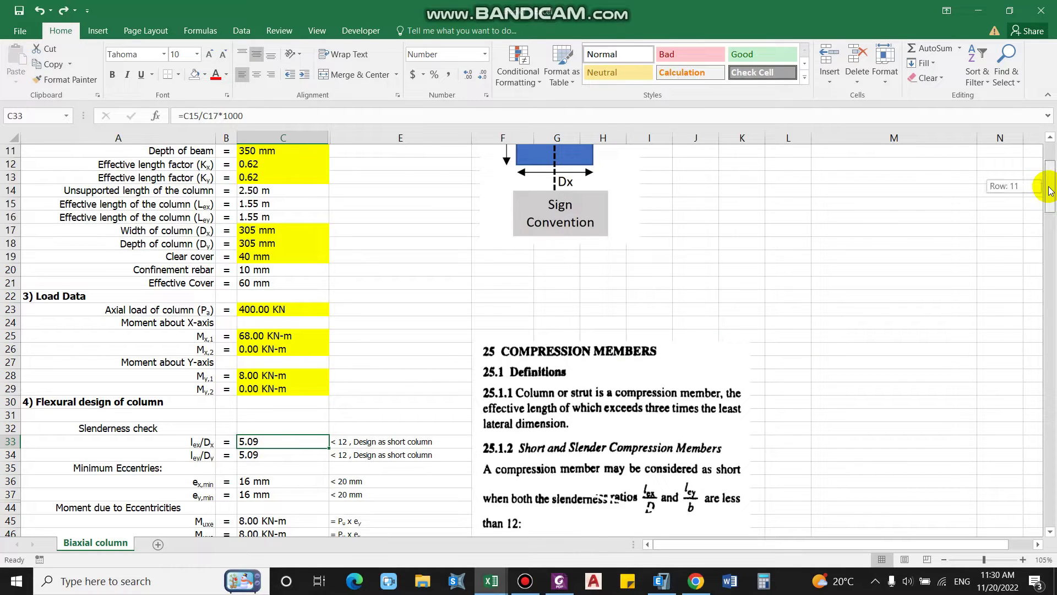
Review the slenderness, minimum eccentricity and eccentricity moment rows of the flexural design section.
left_click_drag(1049, 191, 1048, 256)
key("Home")
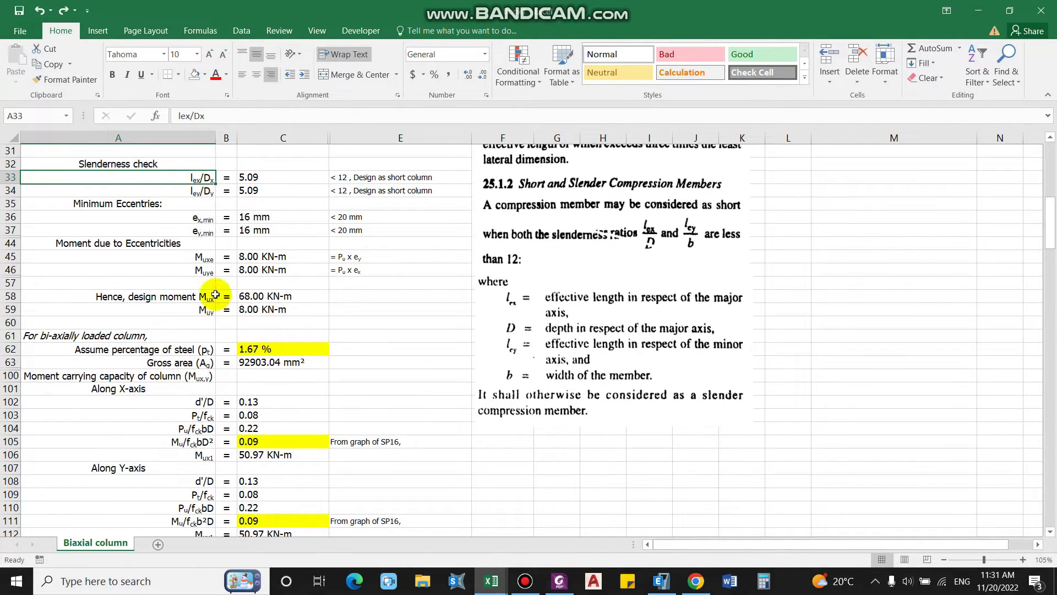
key("Down")
key("Down")
key("Down")
key("Down")
key("Down")
key("Down")
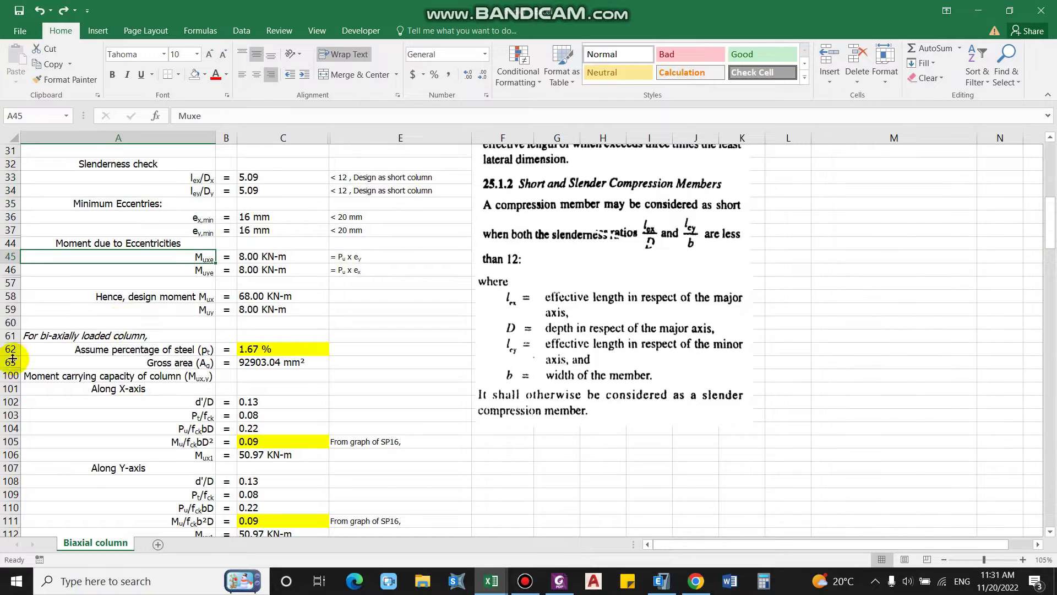
Unhide the hidden rows between 63 and 100 that hold the additional moment calculations.
left_click_drag(3, 361, 13, 388)
right_click(16, 392)
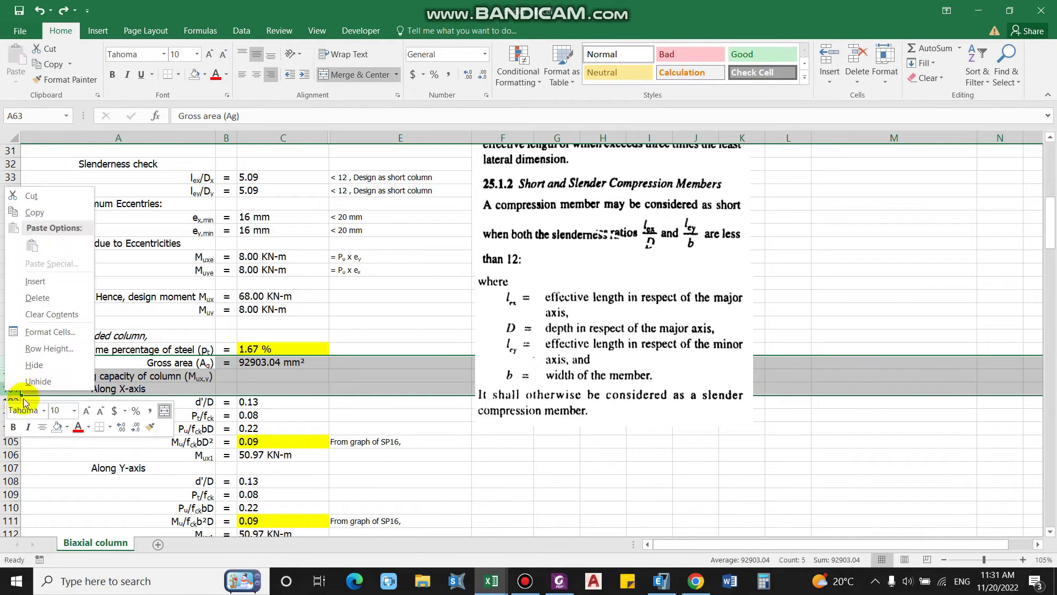
left_click(58, 381)
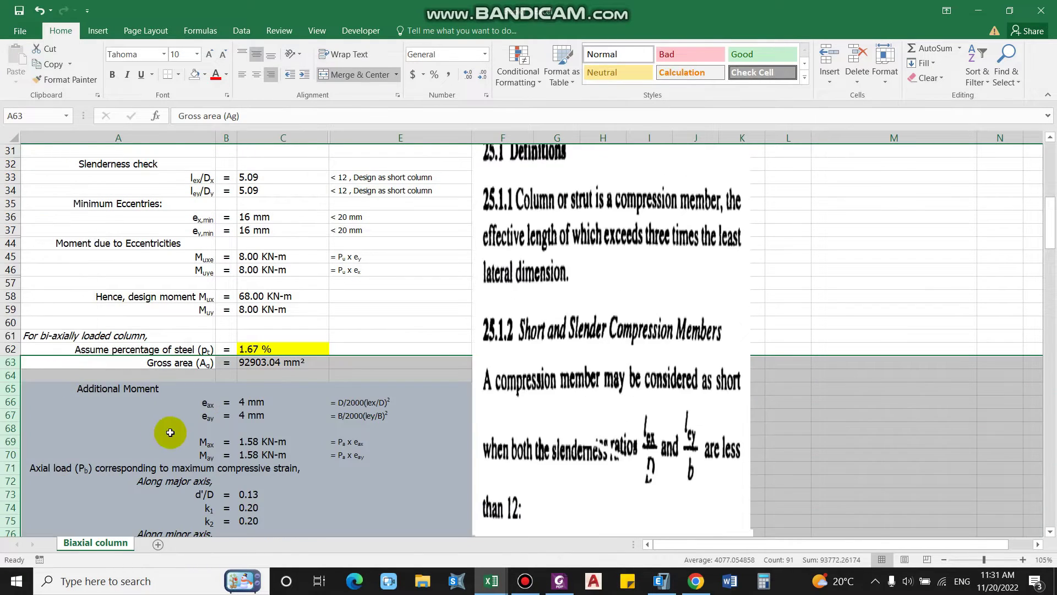
Examine the slender-column calculations in rows 65 to 94, including additional moments, reduction factors and initial moments.
left_click(292, 405)
key("Down")
key("Down")
key("Down")
key("Down")
key("Down")
key("Down")
key("Down")
key("Down")
key("Down")
key("Down")
key("Down")
key("Down")
key("Down")
key("Down")
key("Down")
key("Down")
key("Down")
key("Down")
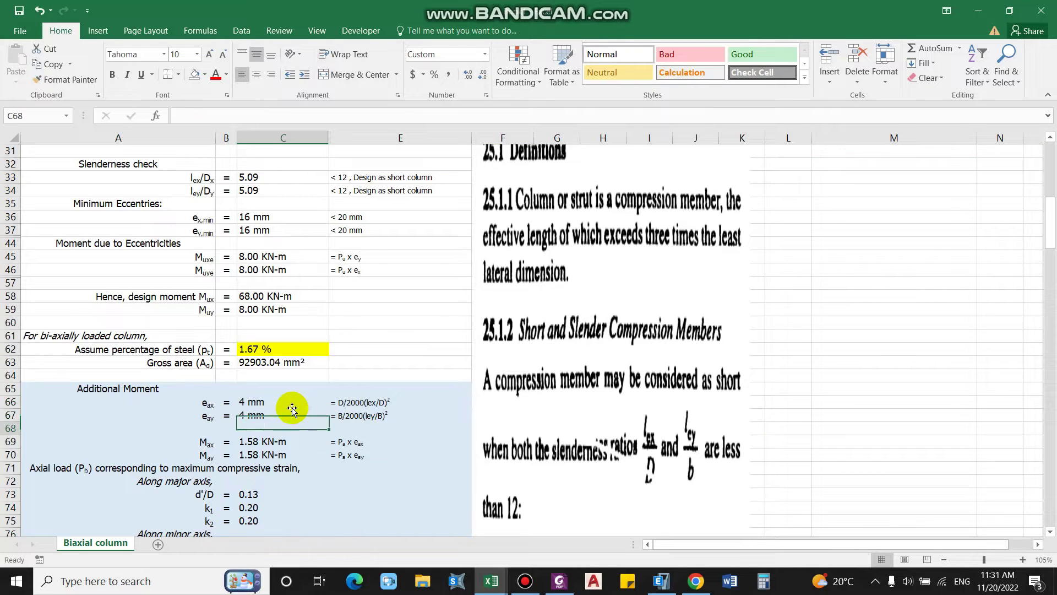
key("Down")
key("Down")
key("Down")
key("Down")
key("Down")
key("Down")
key("Down")
key("Down")
key("Down")
key("Down")
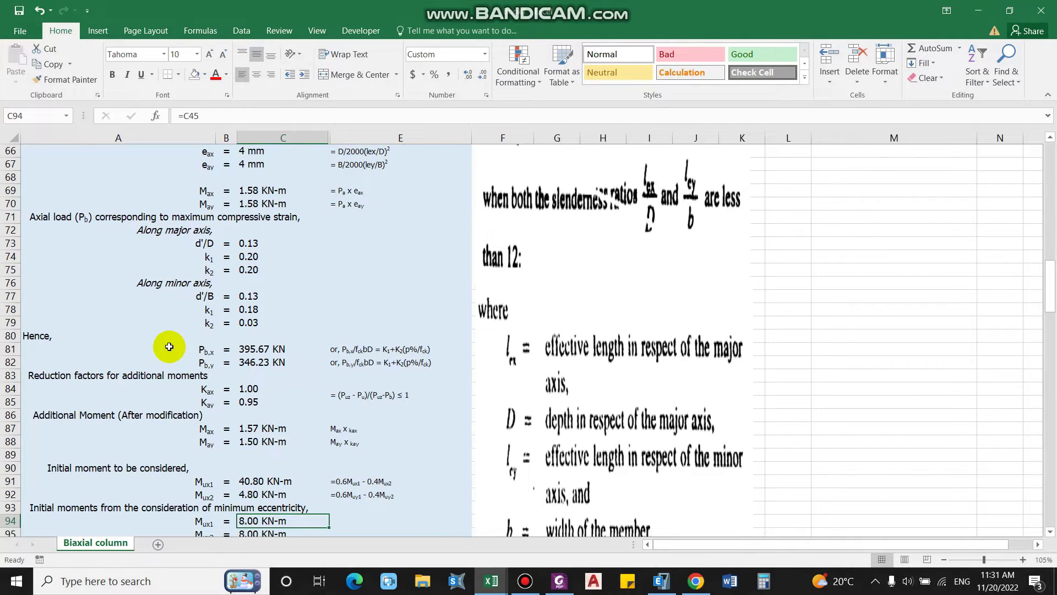
Undo the unhiding of the additional moment rows and check the design moment Mux formula in C58.
key("ctrl+z")
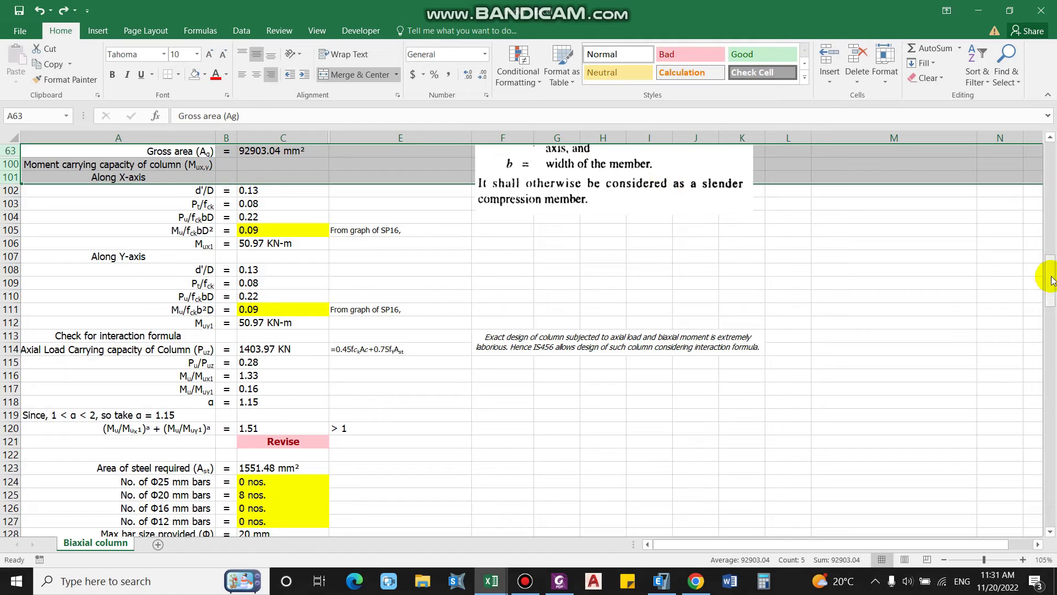
scroll(1050, 281, "up", 2)
left_click(283, 158)
scroll(283, 158, "up", 10)
scroll(252, 216, "down", 1)
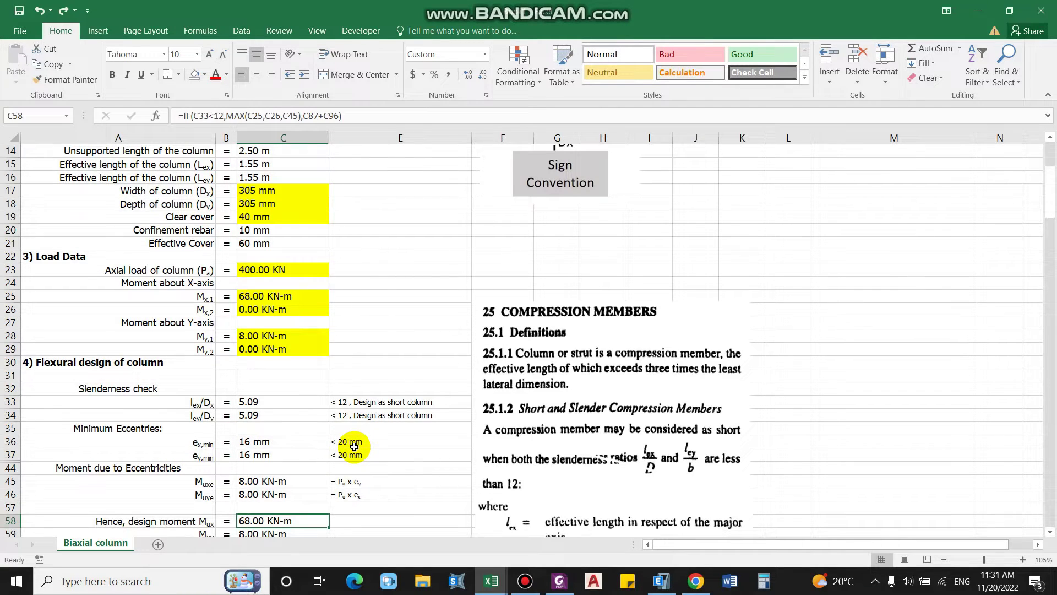
Inspect the minimum eccentricity ex,min formula in C36 and trace its references to the column length and depth.
left_click(208, 455)
left_click(204, 441)
left_click(256, 441)
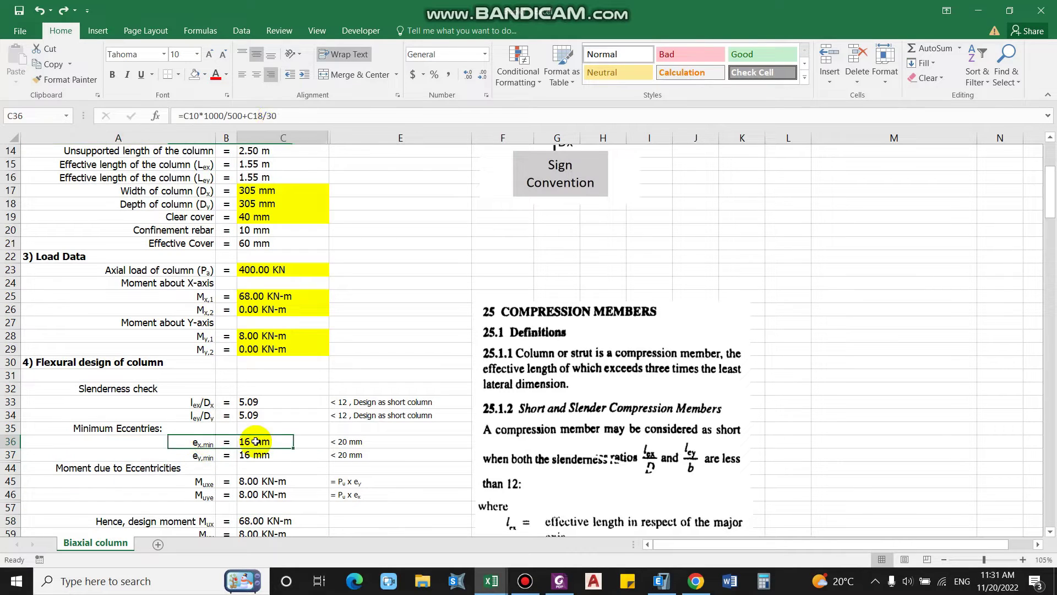
left_click(273, 115)
scroll(369, 462, "up", 4)
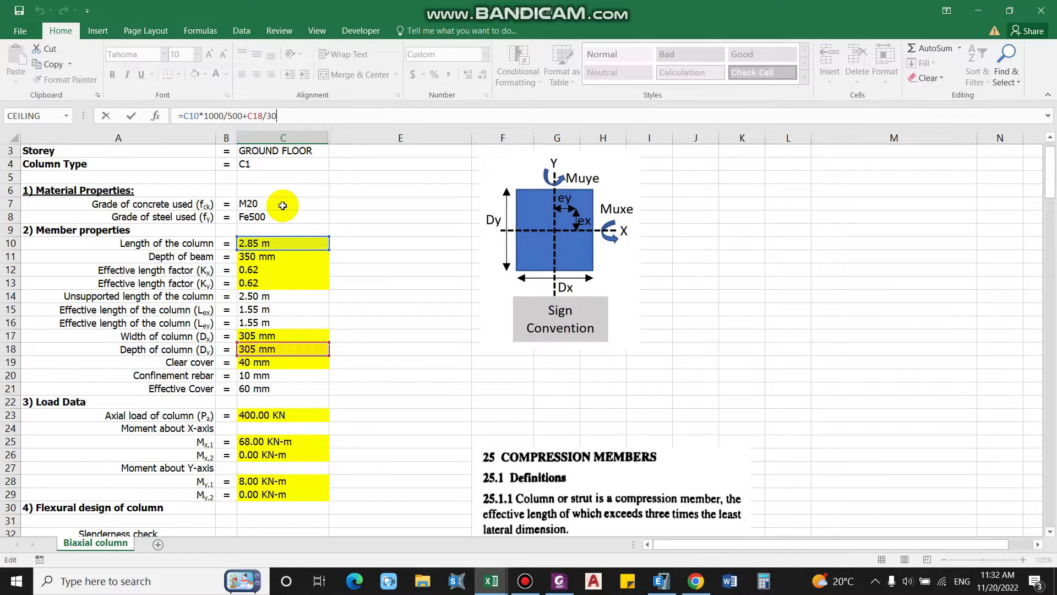
key("ctrl+Return")
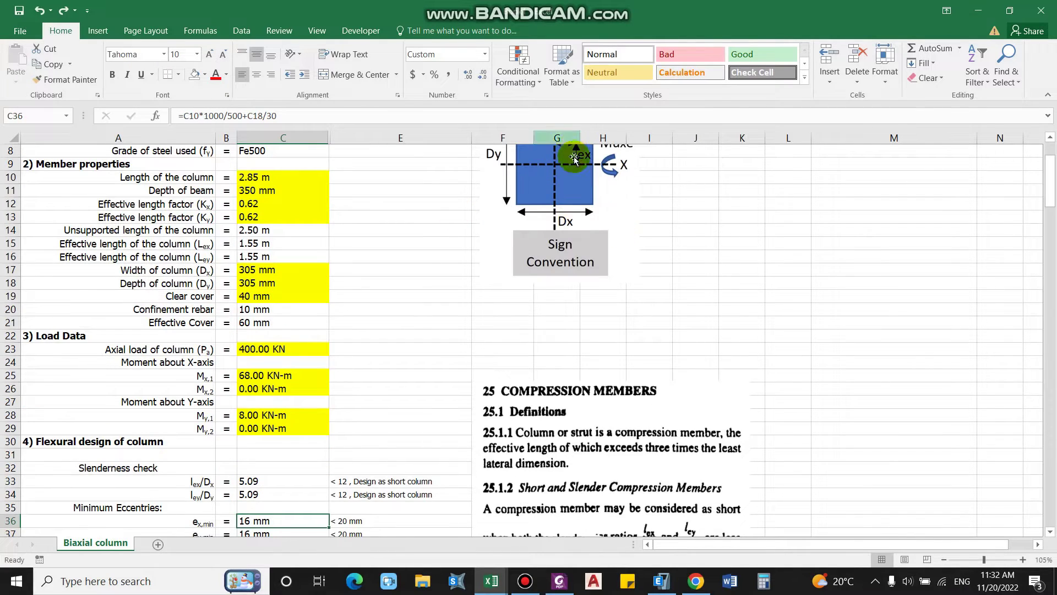
Compare the ex,min formula with the sign convention diagram and check the ey,min formula in C37.
left_click(1051, 138)
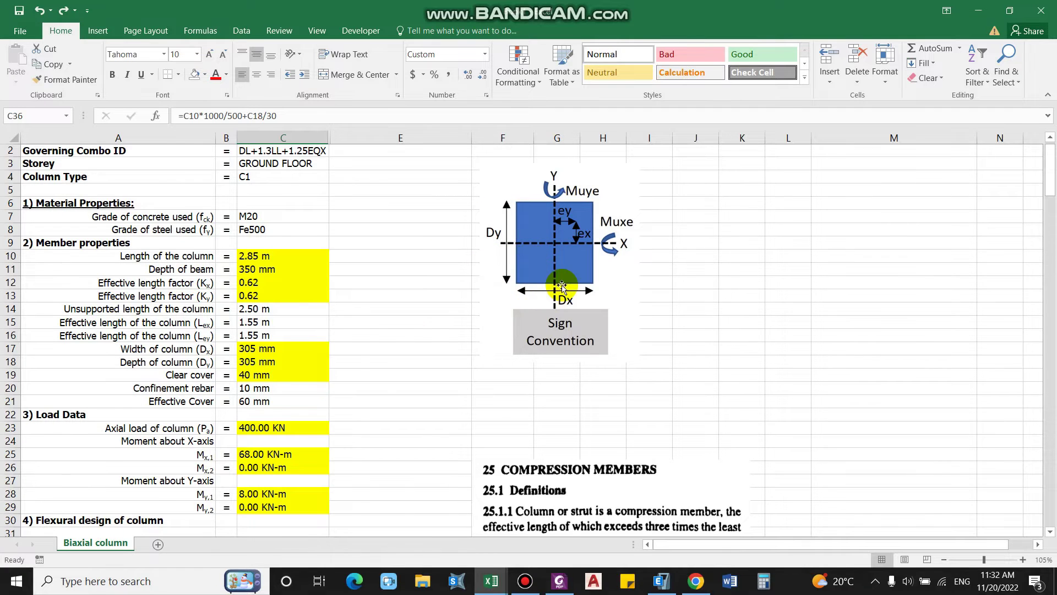
mouse_move(1051, 170)
left_mouse_down()
mouse_move(1049, 220)
mouse_move(1049, 187)
left_mouse_up()
left_click(290, 120)
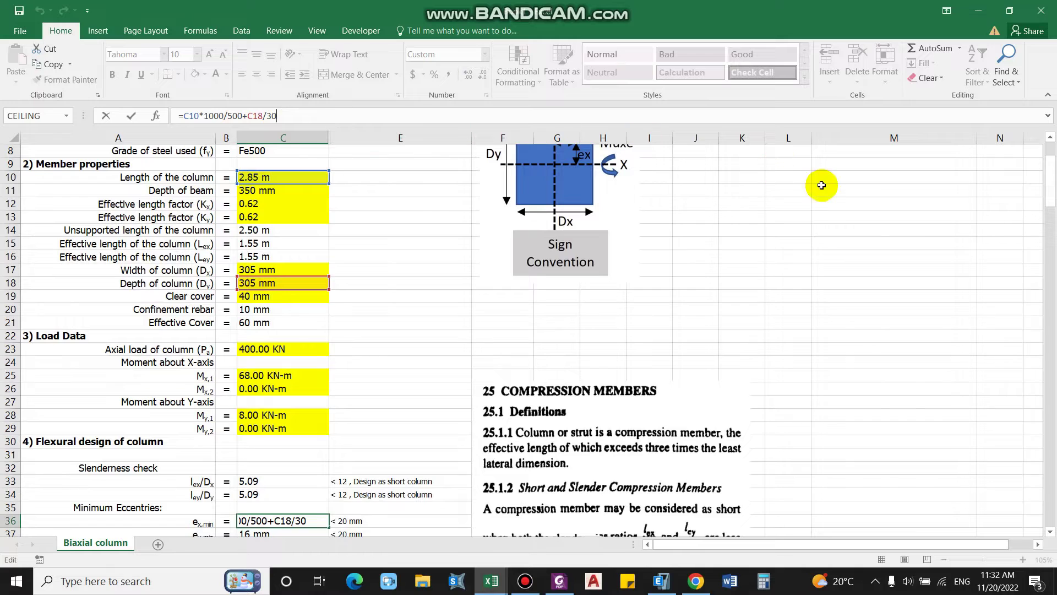
key("Return")
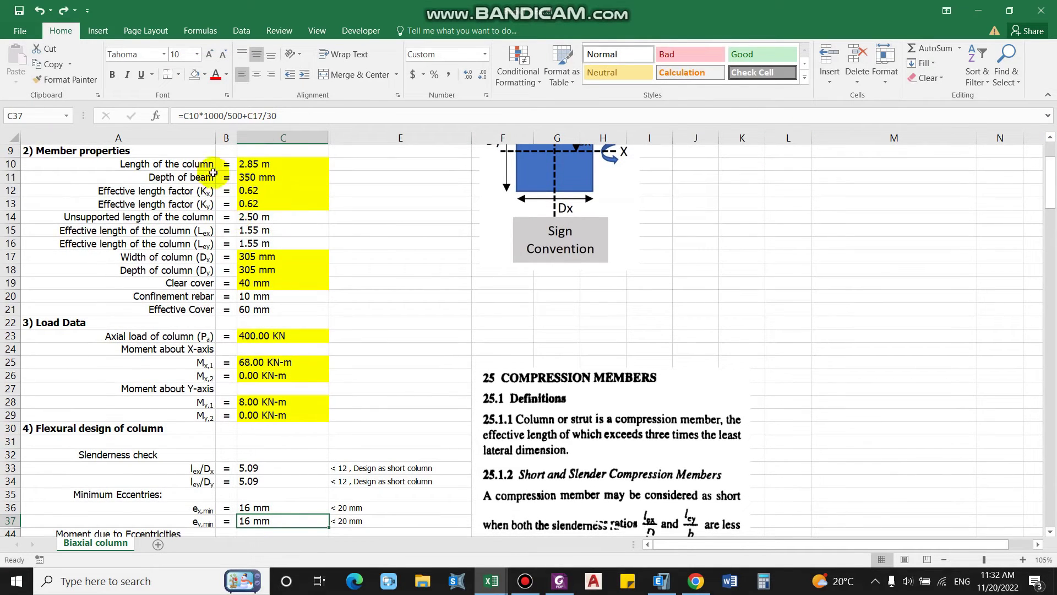
Trace the cells referenced by the ey,min formula in C37 and examine the moments due to eccentricities in rows 45 and 46.
left_click(301, 116)
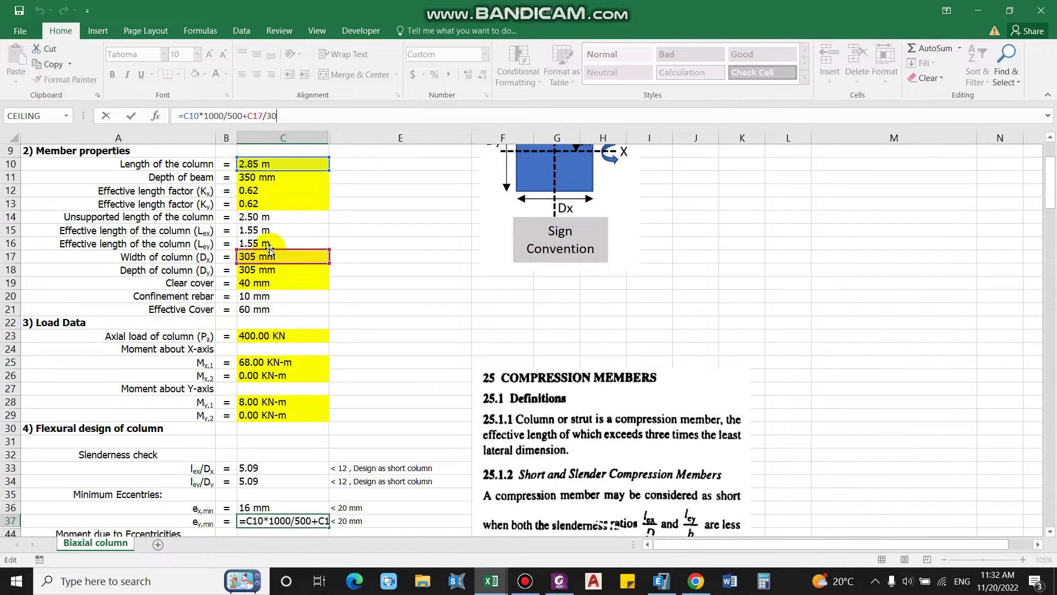
key("Return")
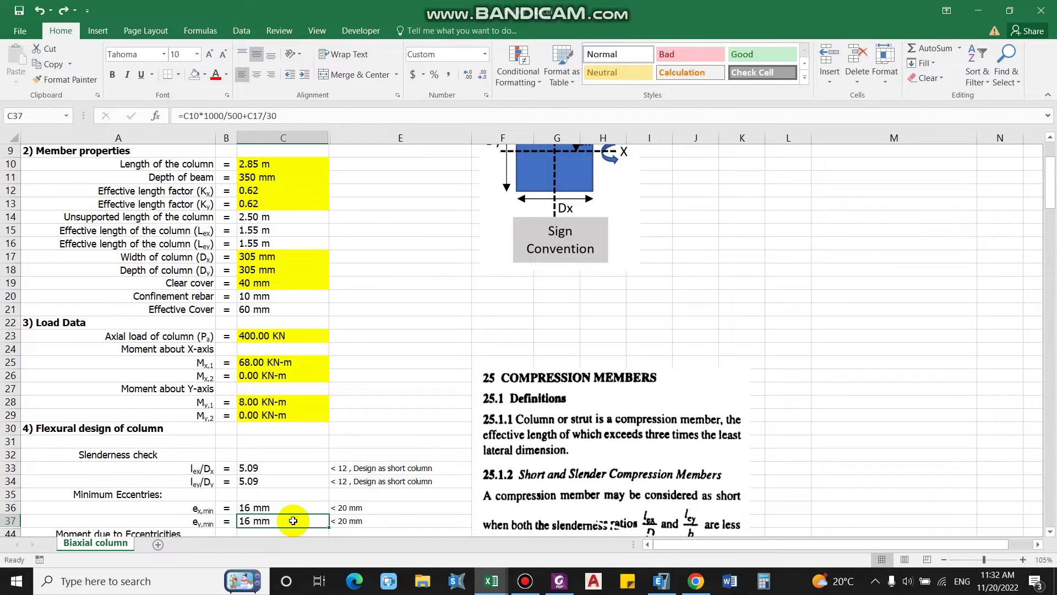
key("Down")
key("Down")
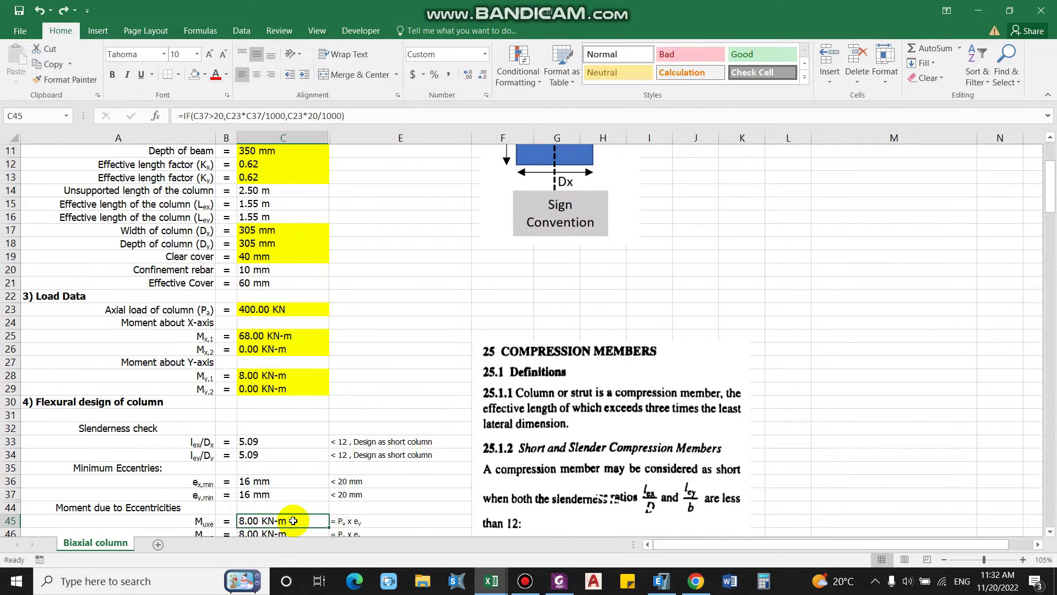
key("Down")
key("Up")
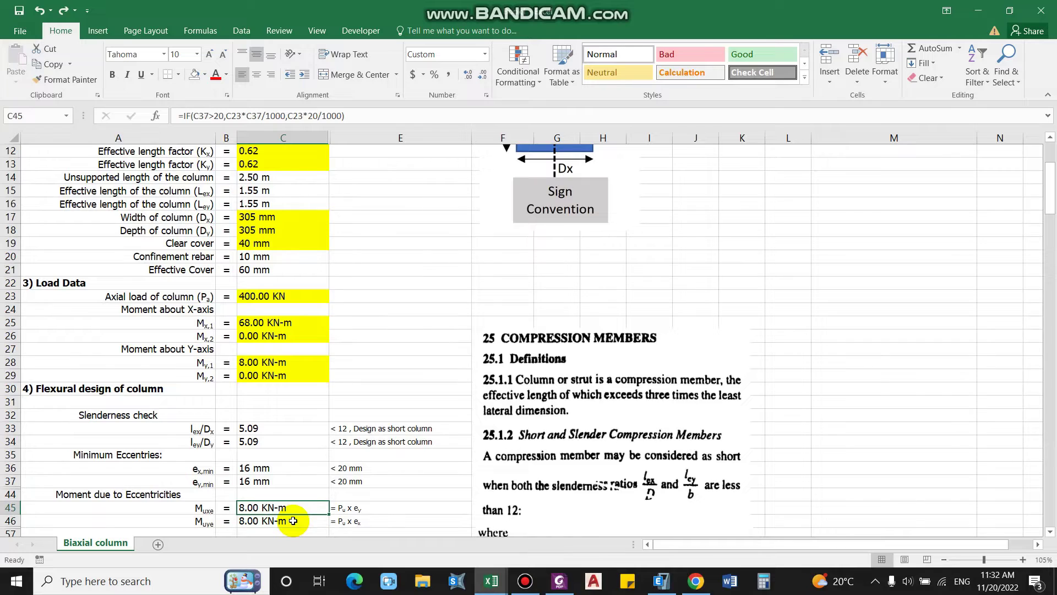
key("Up")
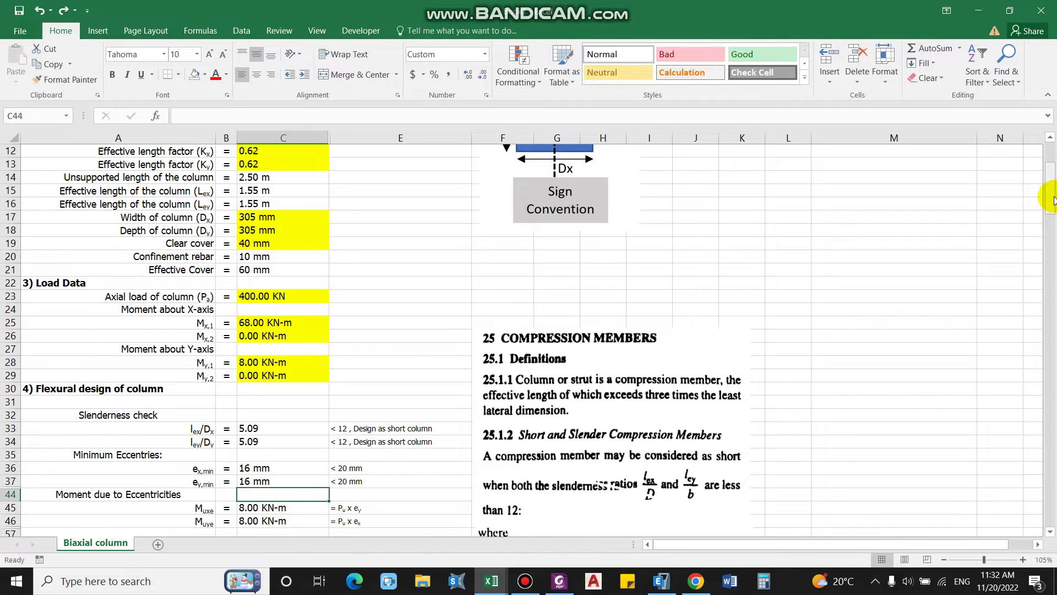
Check the Muxe and Muye formulas in C45 and C46 against the eccentricities in the sign convention diagram.
scroll(1051, 199, "up", 2)
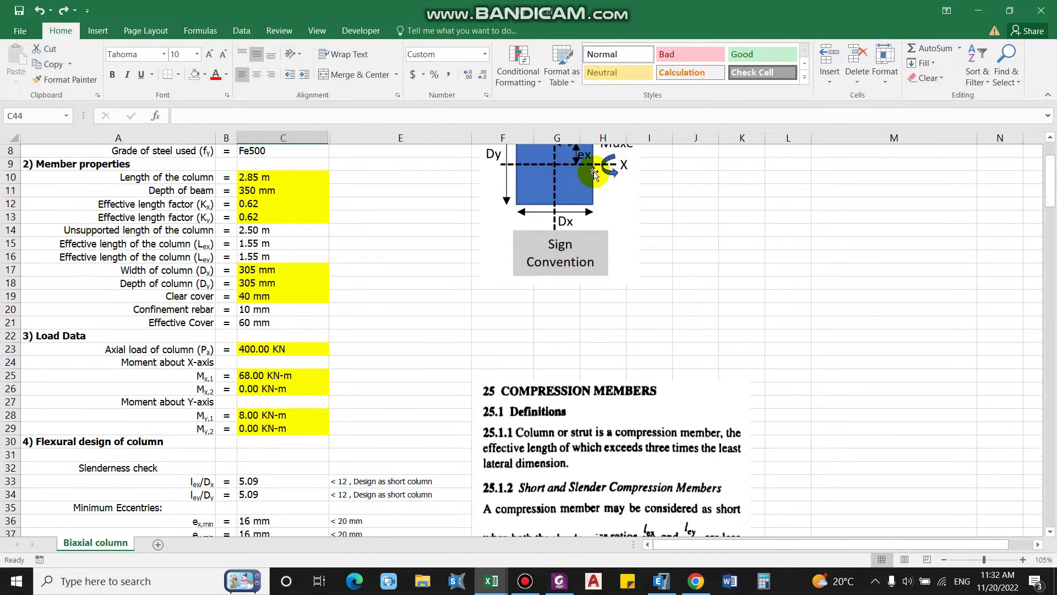
left_click(610, 172)
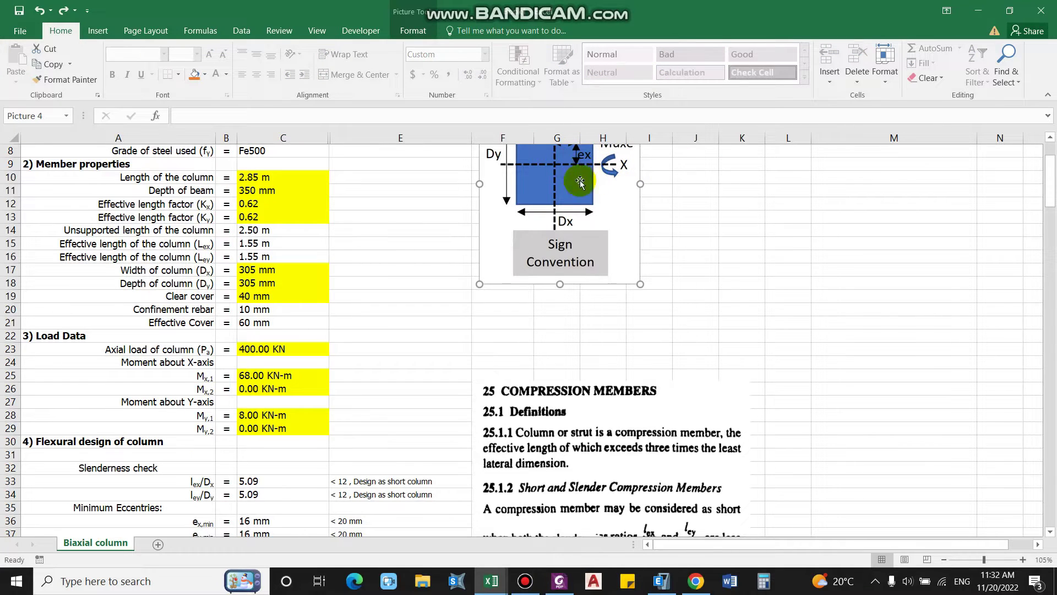
left_click(697, 254)
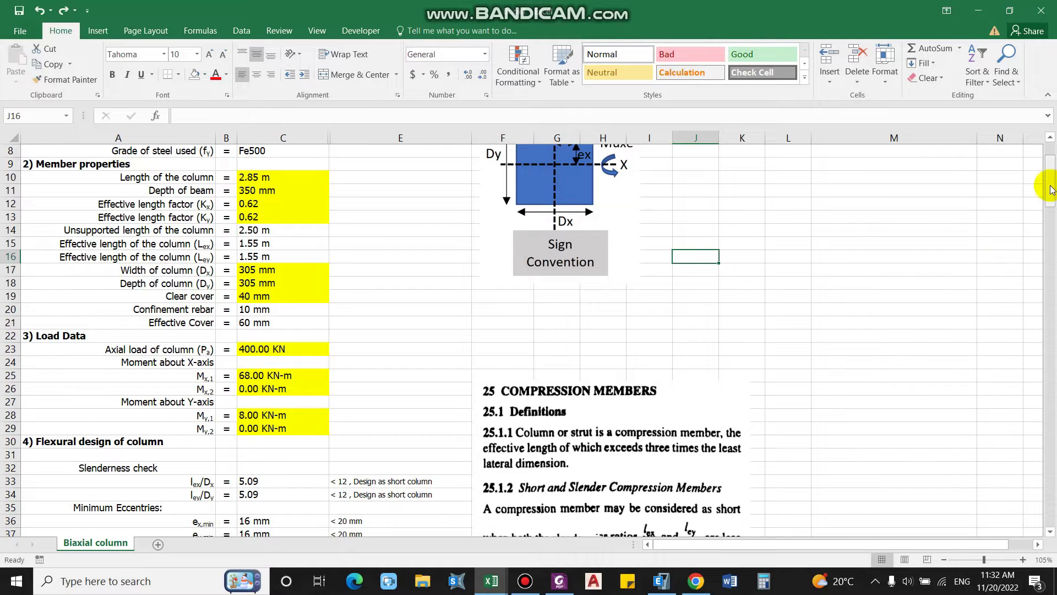
left_click_drag(1051, 189, 1047, 199)
left_click(283, 428)
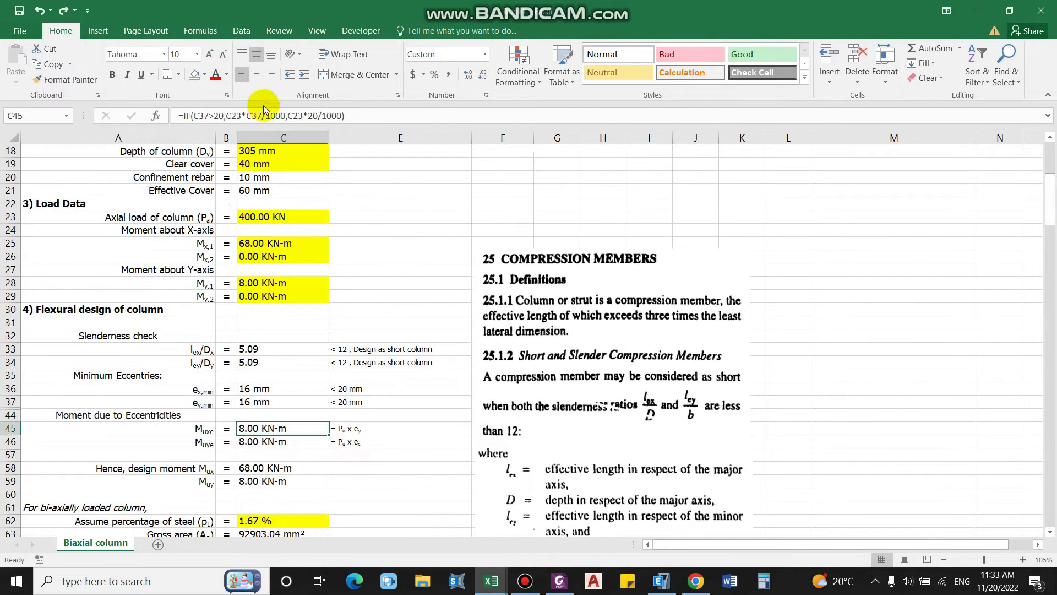
left_click(264, 116)
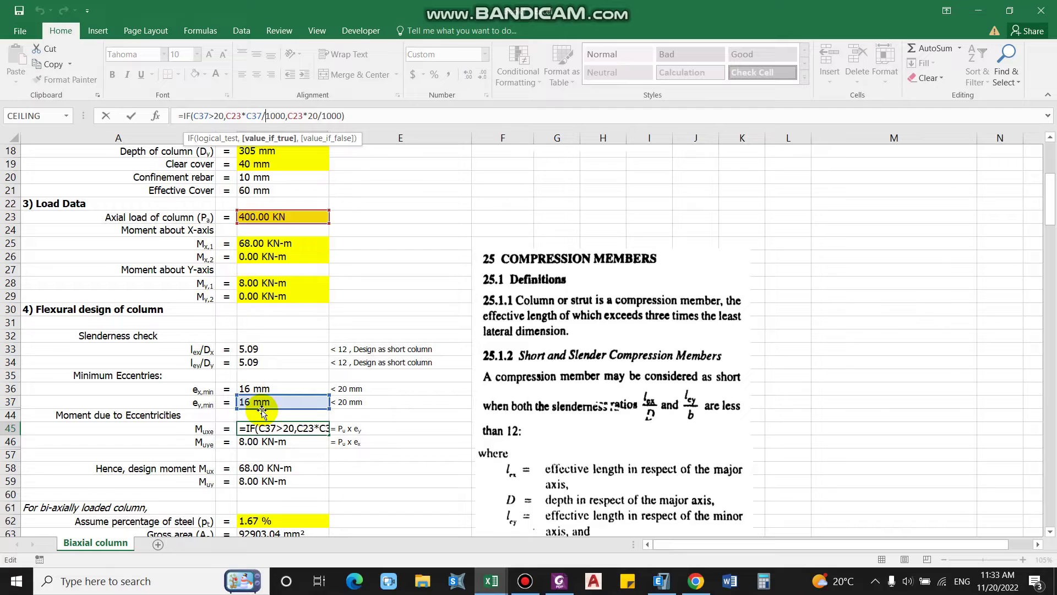
key("Escape")
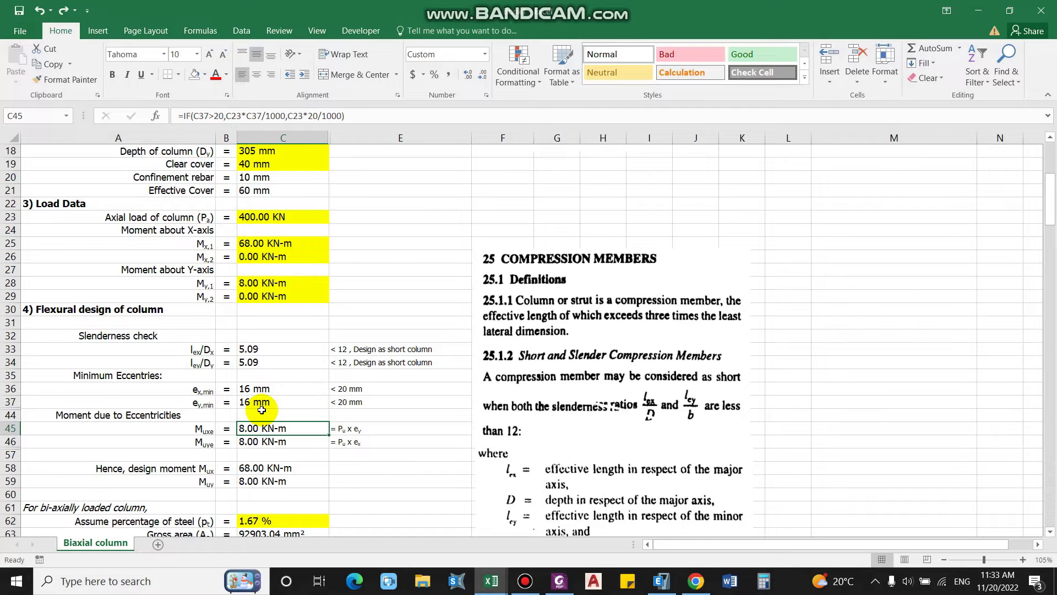
key("Down")
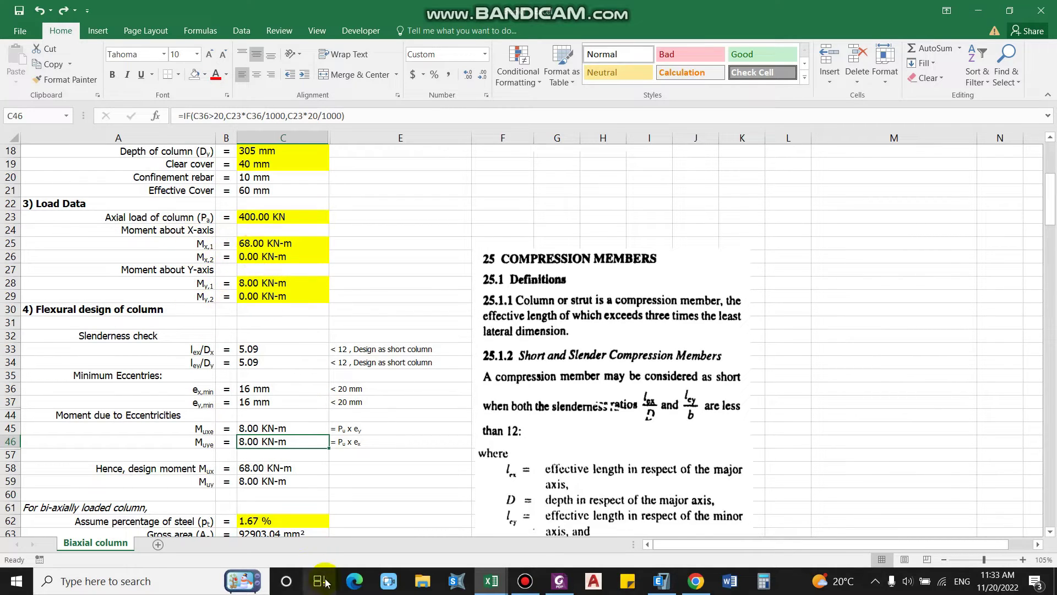
left_click(210, 482)
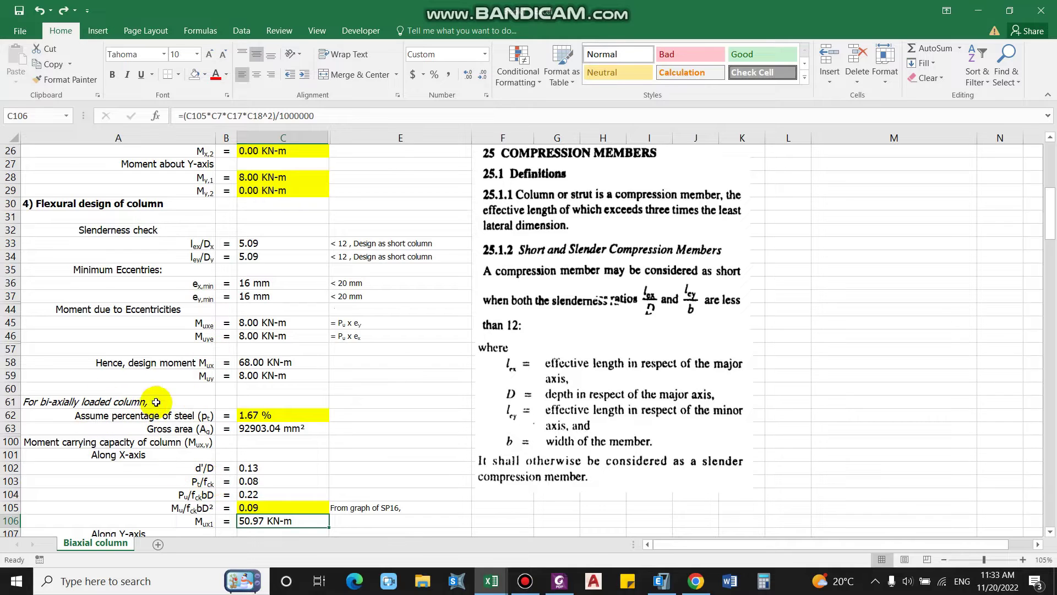
Review the moment carrying capacity and interaction formula rows for the bi-axially loaded column, through Mu/Muy1 in C117.
key("Down")
key("Down")
key("Down")
key("Down")
key("Down")
key("Down")
key("Down")
key("Down")
key("Down")
key("Down")
key("Down")
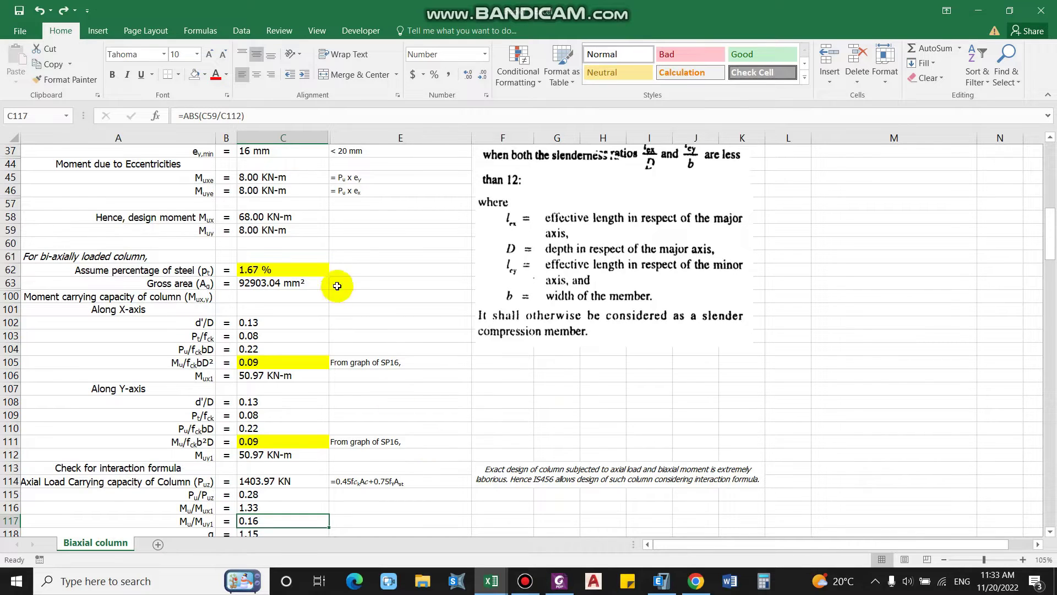
scroll(271, 265, "down", 3)
Look up the rebar percentage in the ETABS column design summary and set the assumed percentage of steel in C62 to 1.7 %.
key("Up")
key("Up")
key("Up")
key("Up")
key("Up")
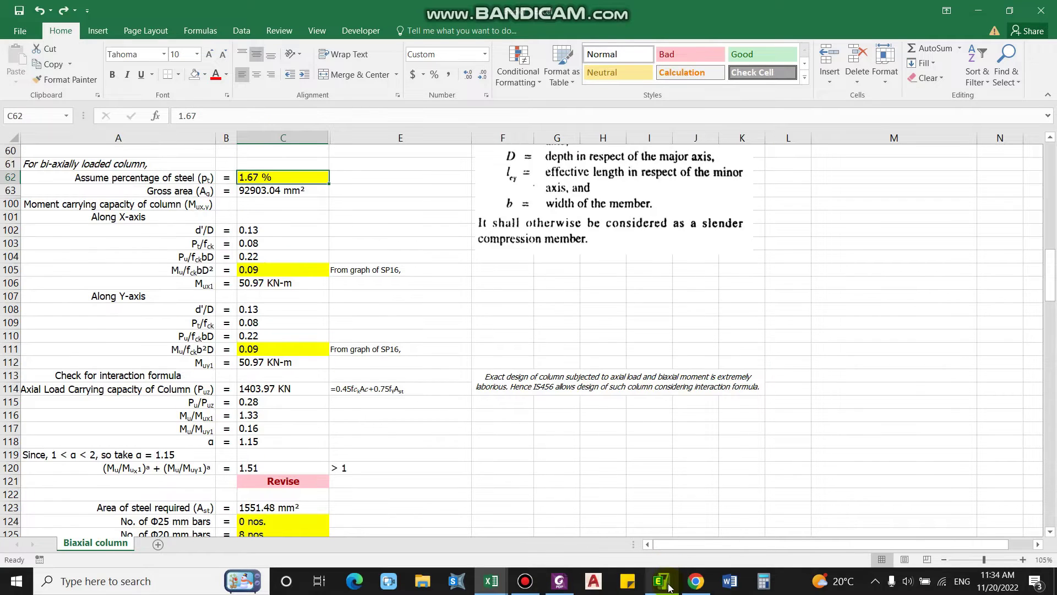
left_click(661, 581)
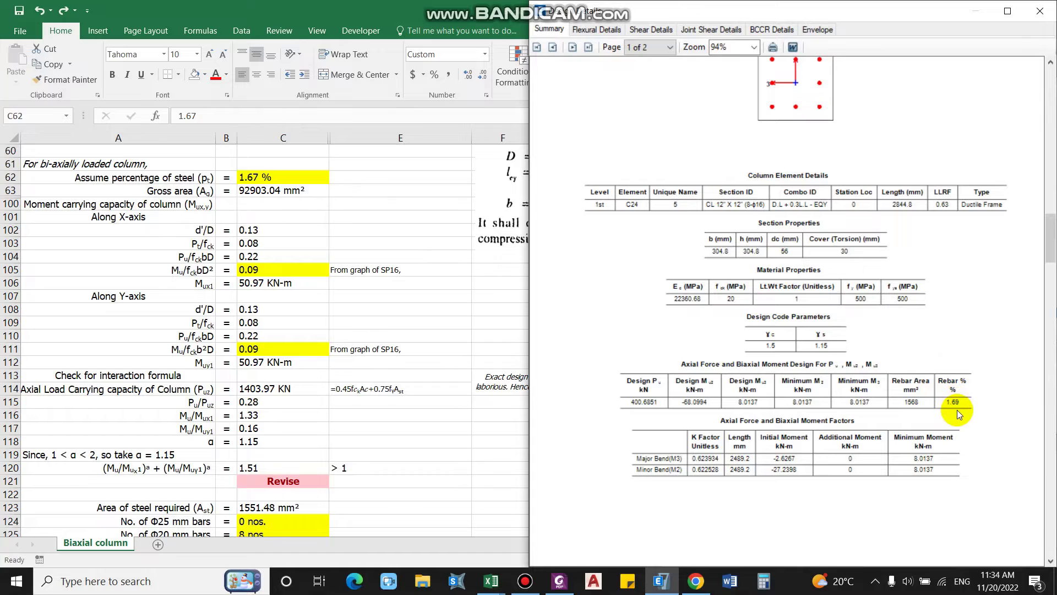
key("alt+Tab")
type("1")
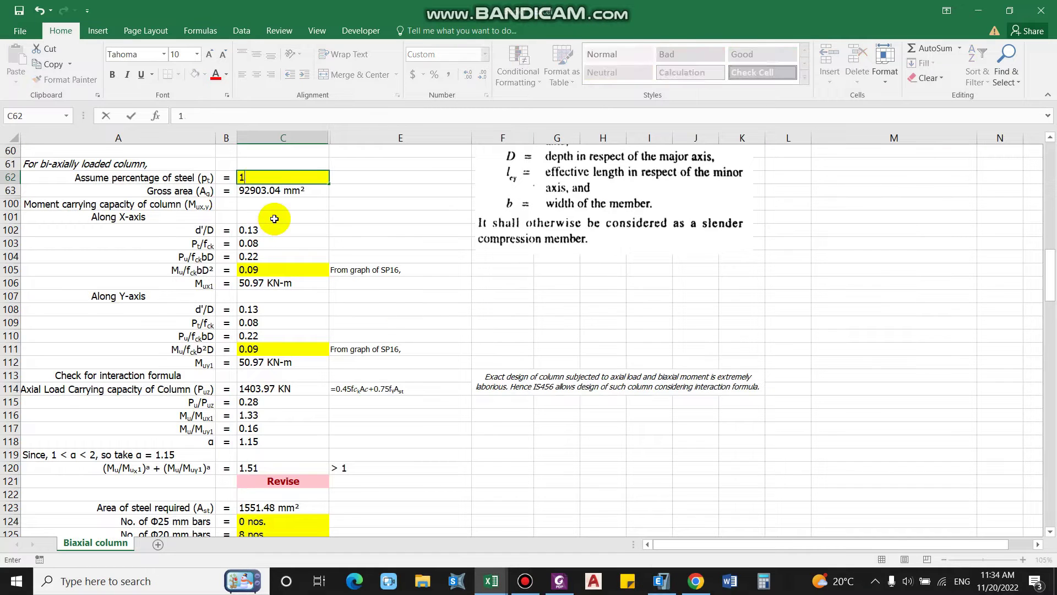
type(".7")
key("Return")
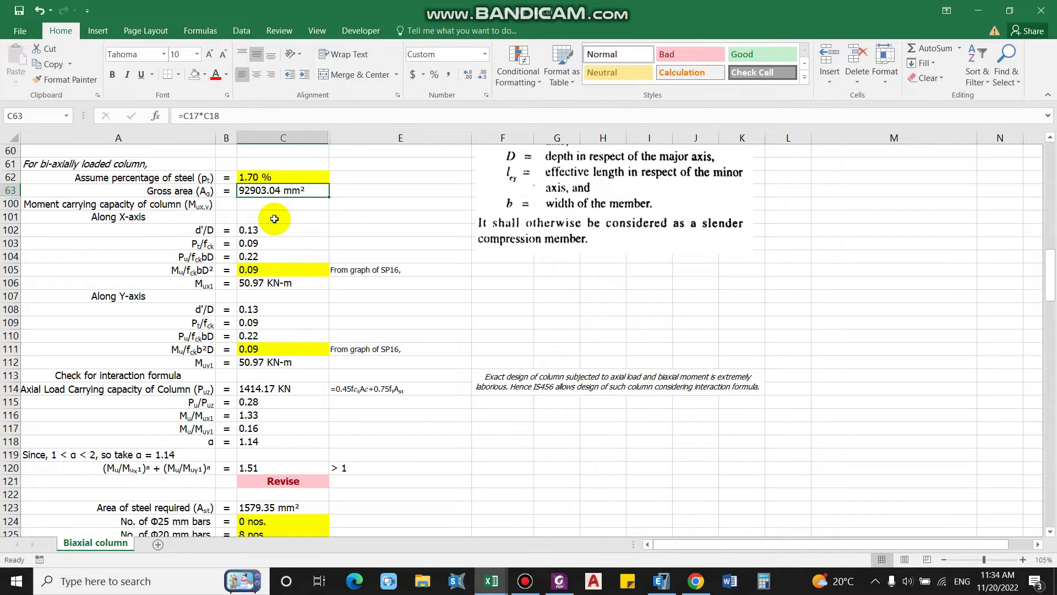
Examine the X-axis moment carrying capacity section, checking the d'/D reference in C102 and the Mux1 formula in C106.
key("Down")
key("Down")
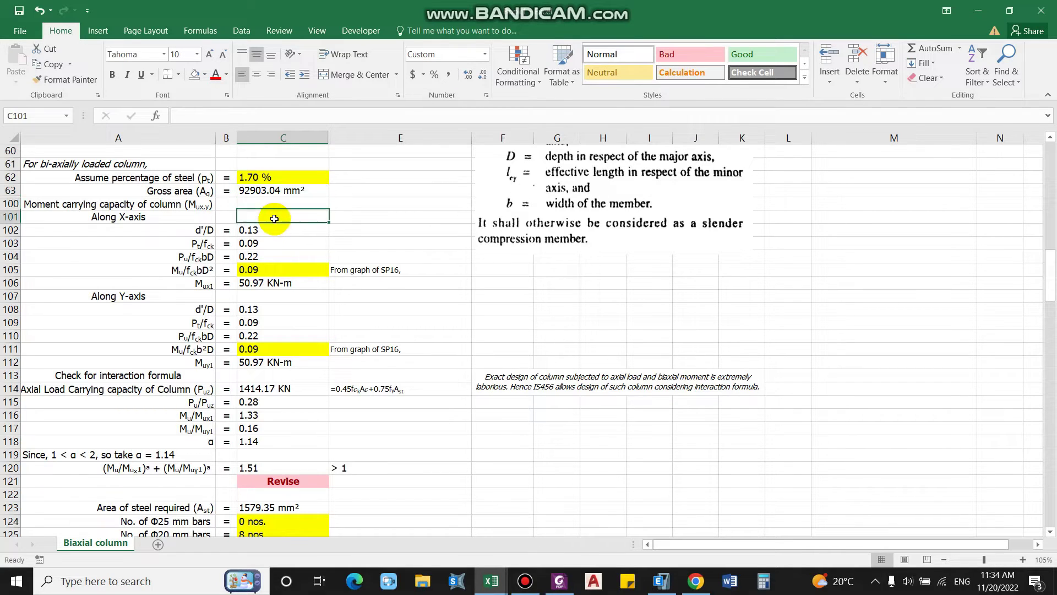
key("Left")
key("Left")
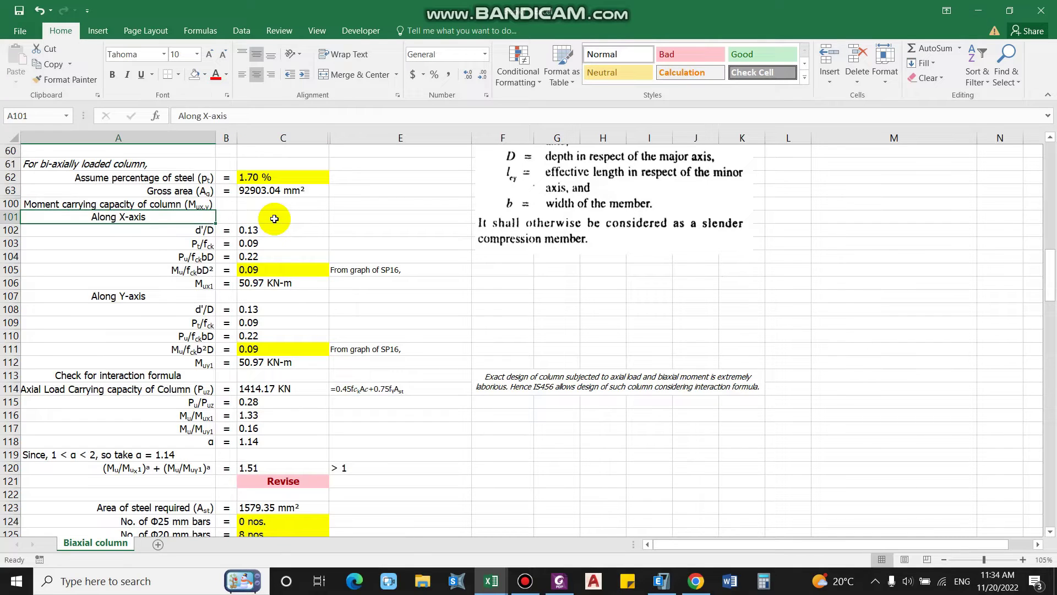
key("Up")
key("Down")
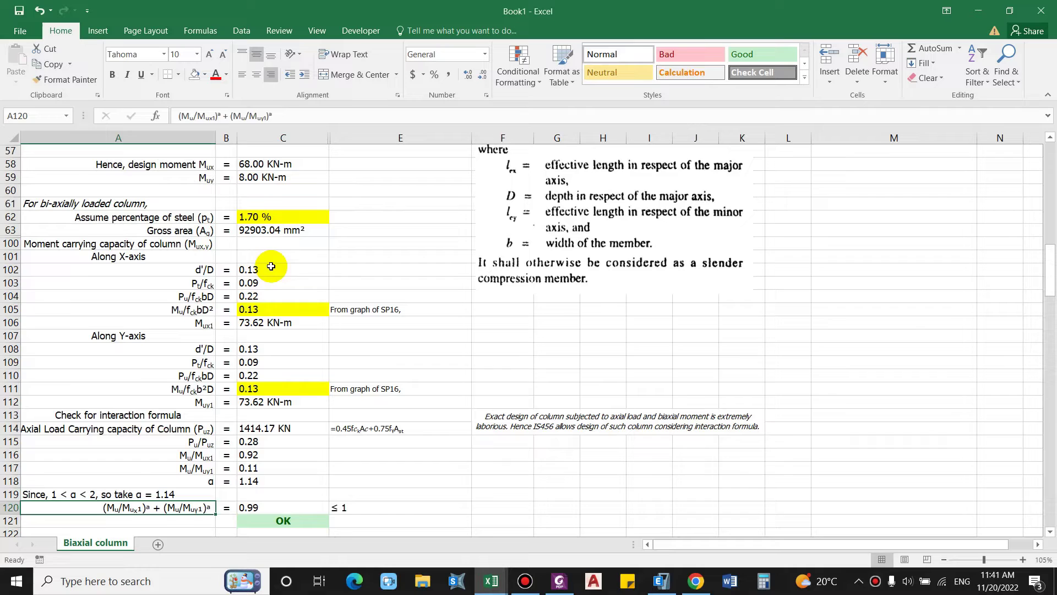
left_click(272, 267)
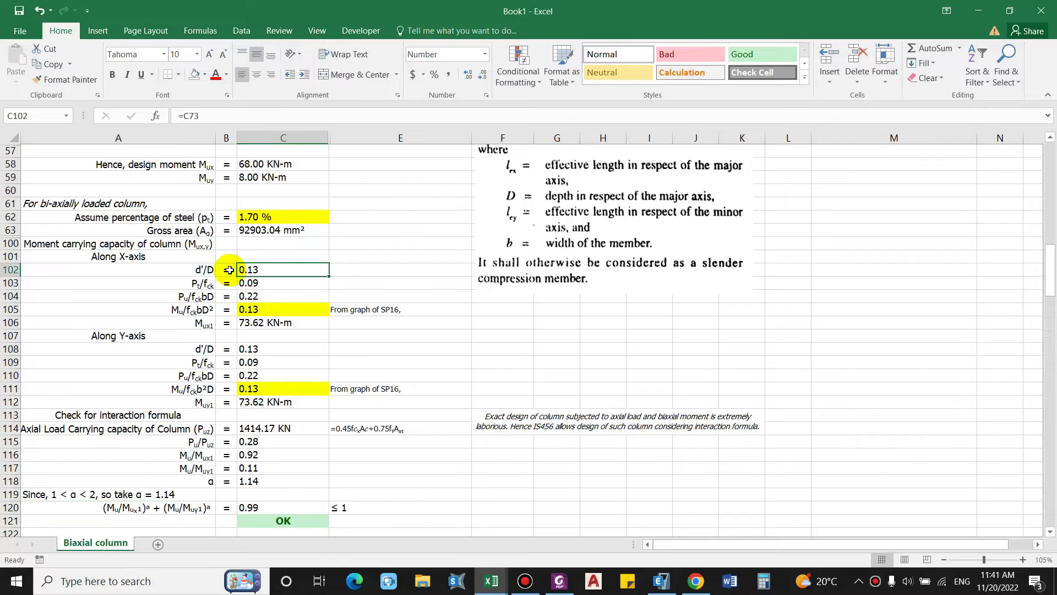
left_click(243, 319)
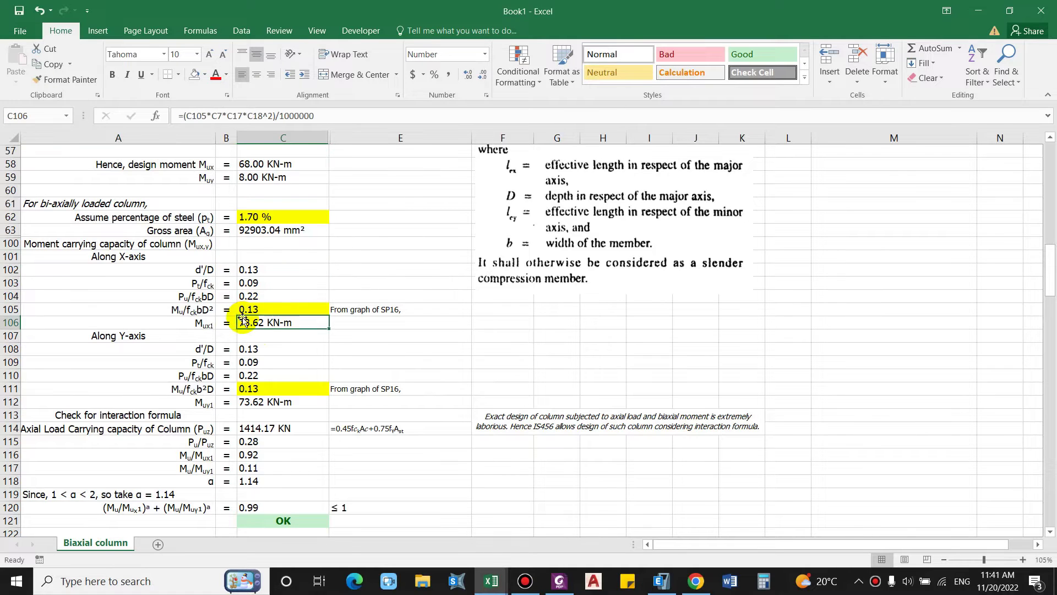
Check the effective cover formula in C21 that supplies d' for the X-axis d'/D ratio.
left_click(201, 275)
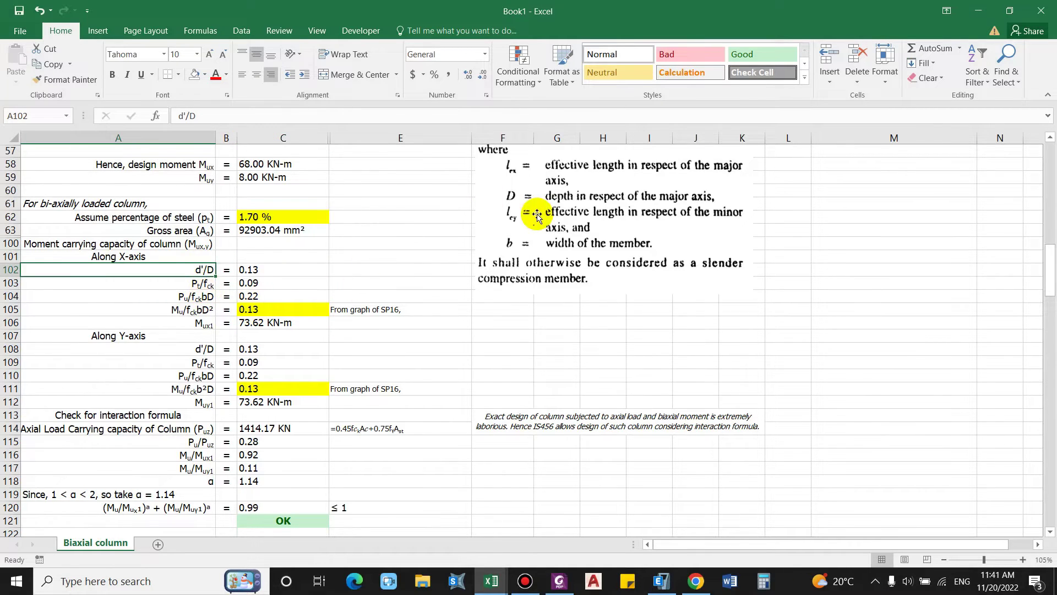
scroll(537, 212, "up", 9)
left_click(257, 243)
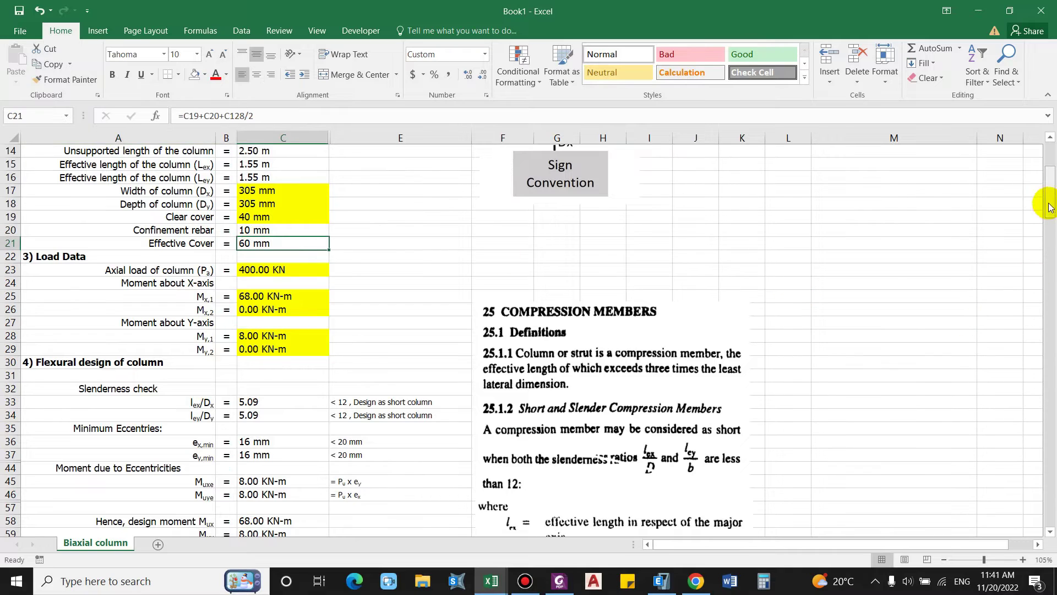
Inspect the X-axis Pt/fck formula in C103 and the Pu/fckbD formula in C104.
left_click_drag(1041, 203, 1045, 288)
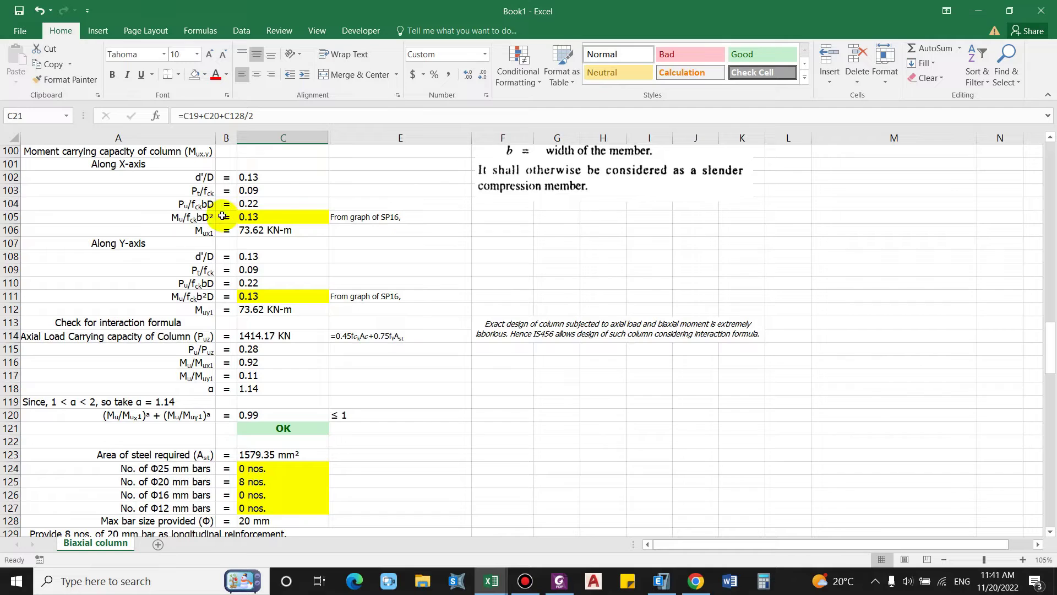
left_click(282, 192)
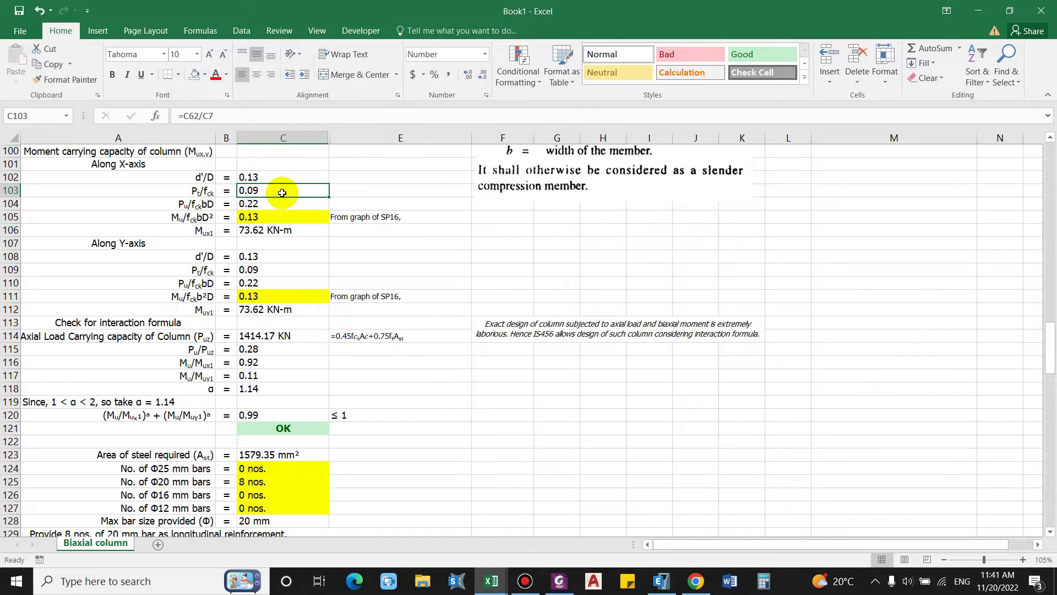
left_click(184, 205)
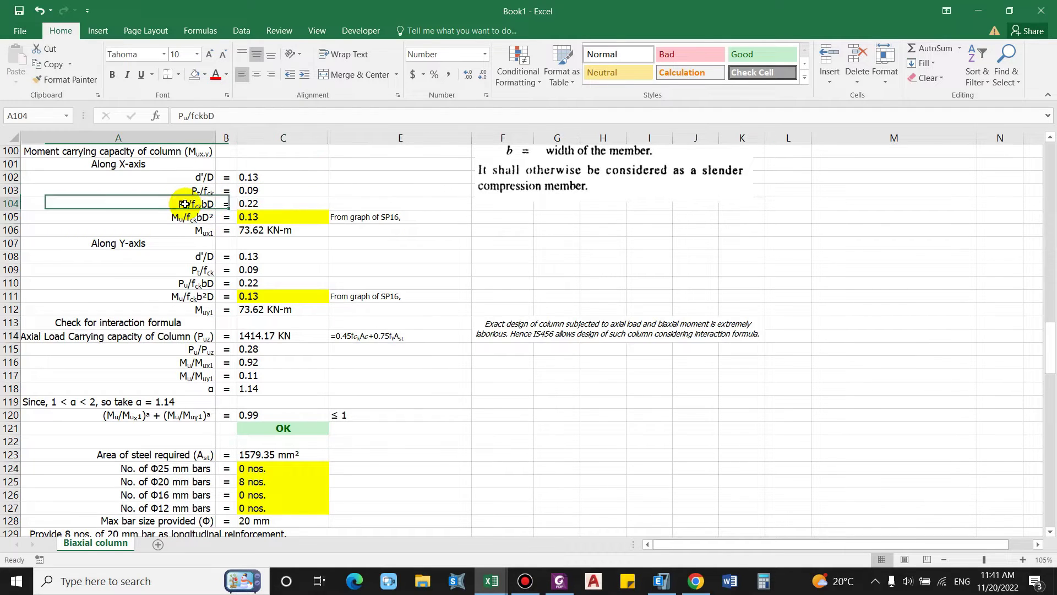
left_click(271, 207)
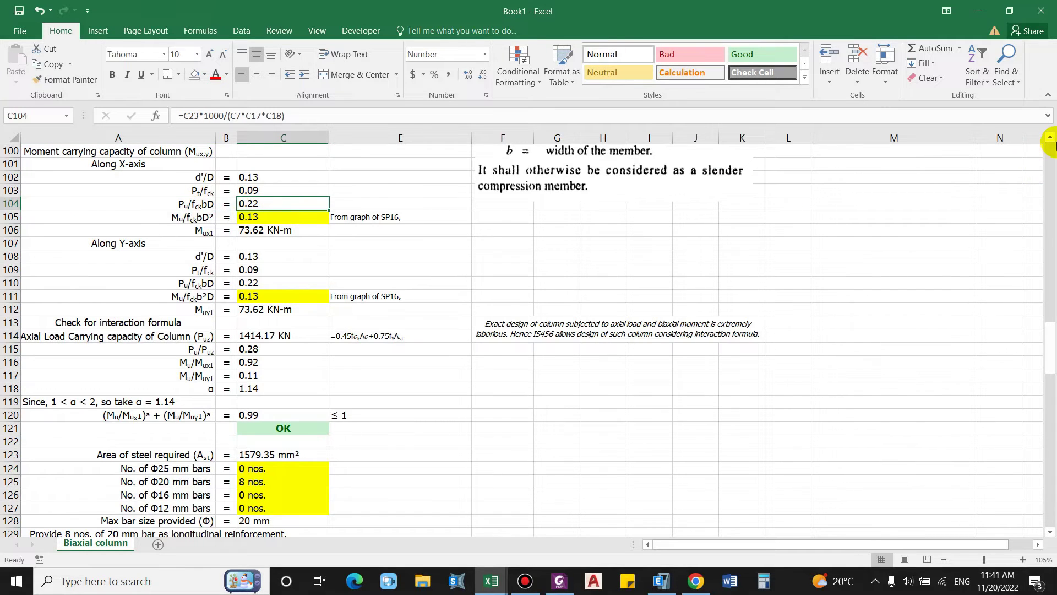
Consult the SP16 chart for fy = 500 N/mm² and d'/D = 0.15 in the PDF, and set Mu/fckbD² in C105 to 0.14.
left_click(1051, 138)
left_click(1051, 138)
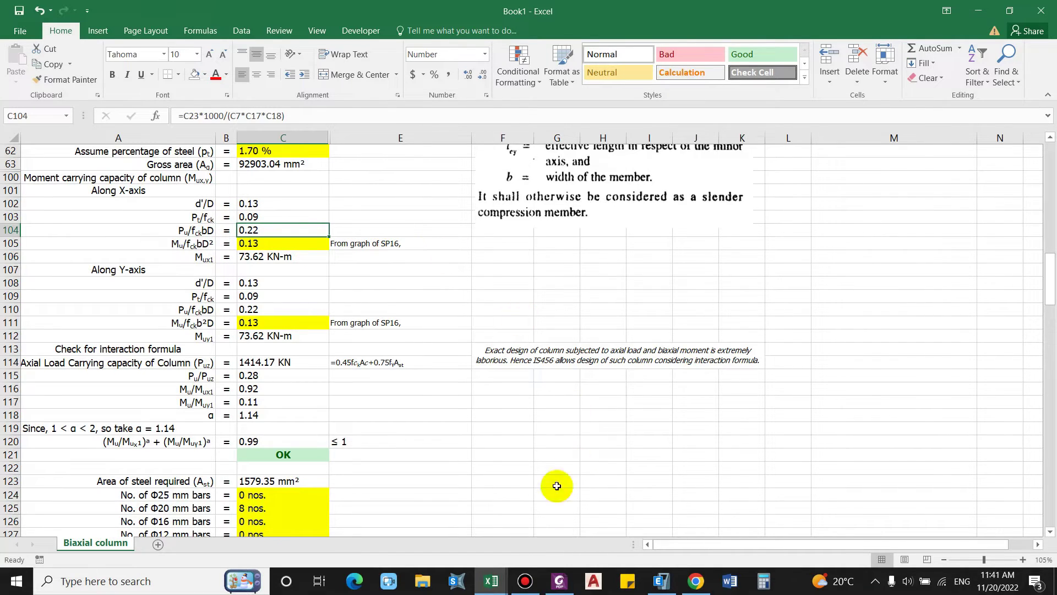
left_click(559, 581)
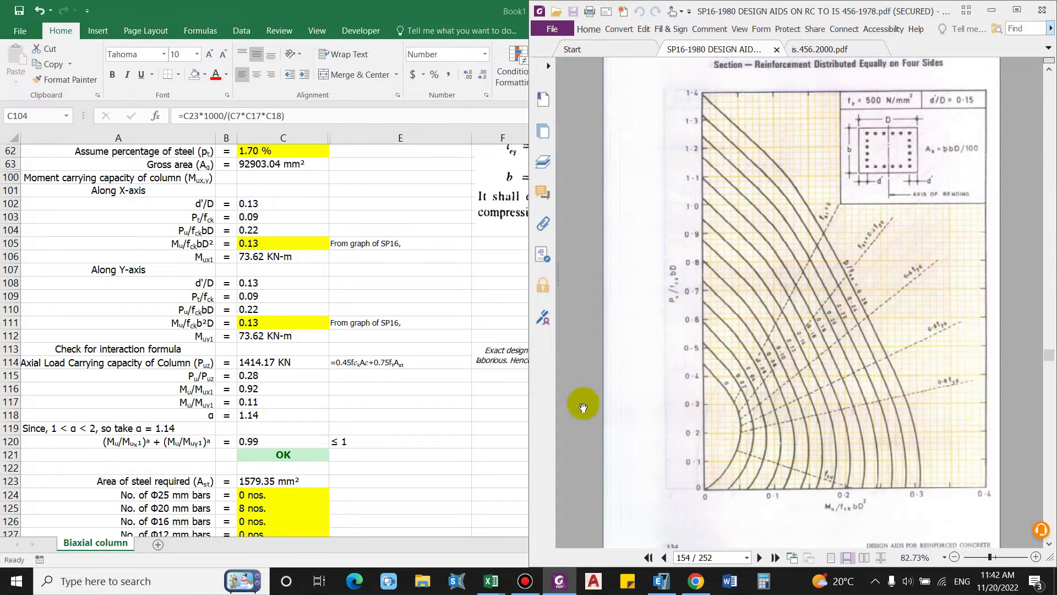
key("alt+Tab")
left_click(264, 238)
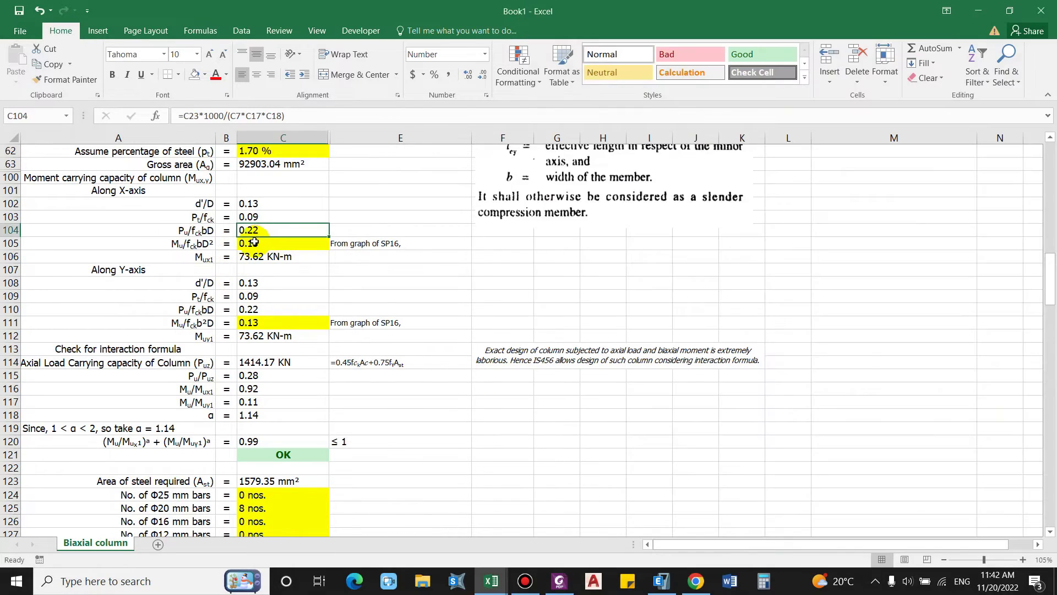
type(".1")
key("Return")
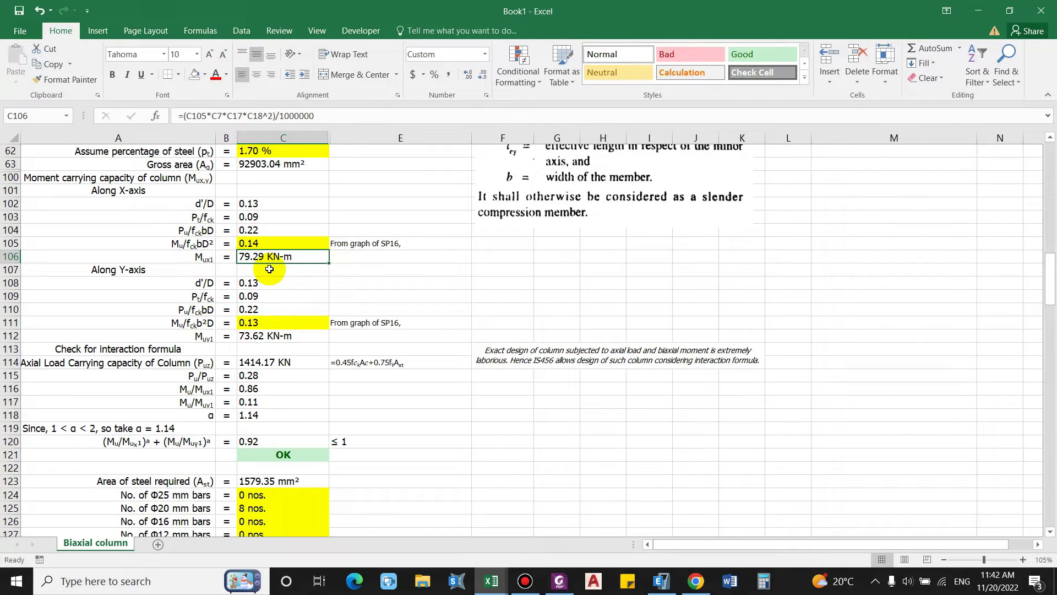
Check the Y-axis d'/D, Pt/fck and Pu/fckbD references in C108 to C110 and set Mu/fckb²D in C111 to 0.14.
left_click(144, 270)
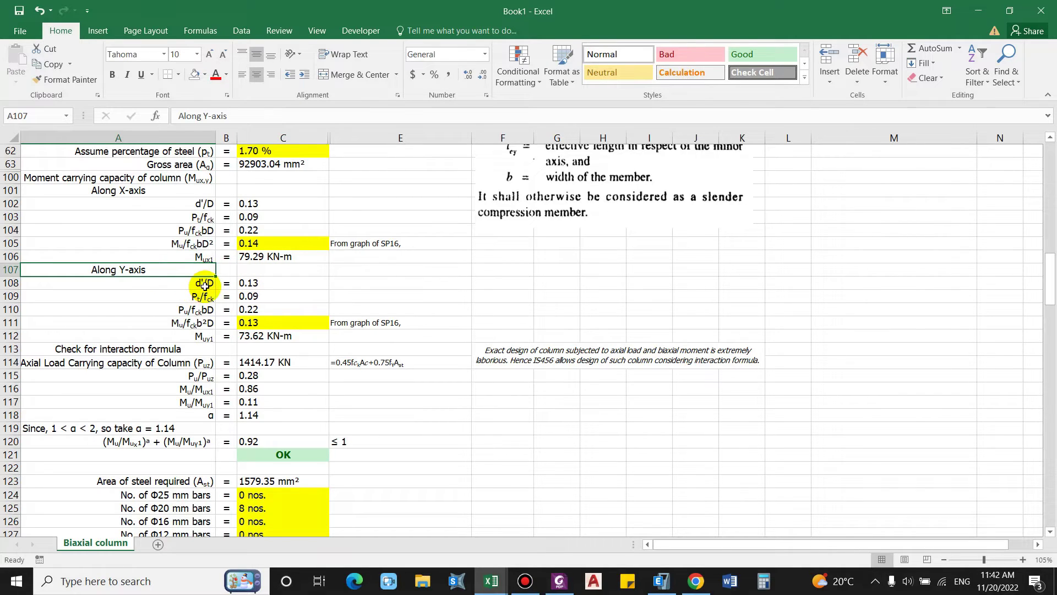
left_click(253, 283)
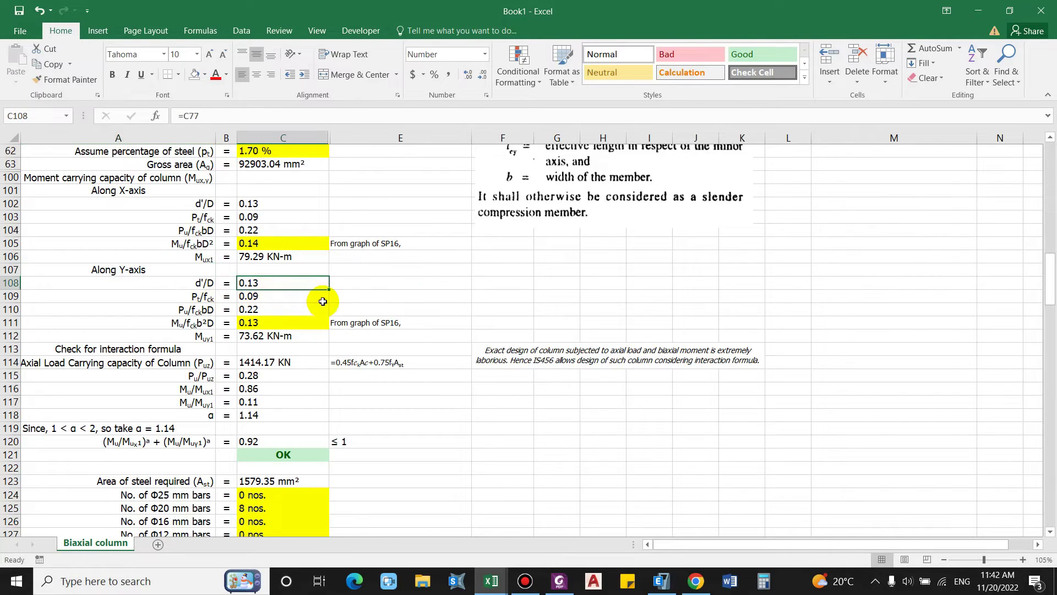
left_click(269, 299)
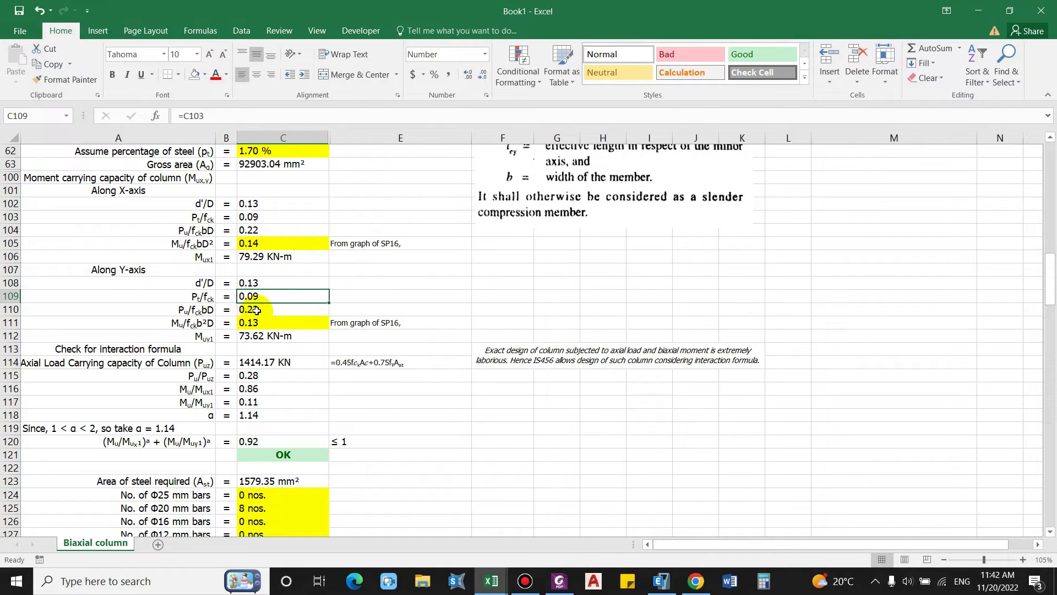
left_click(256, 310)
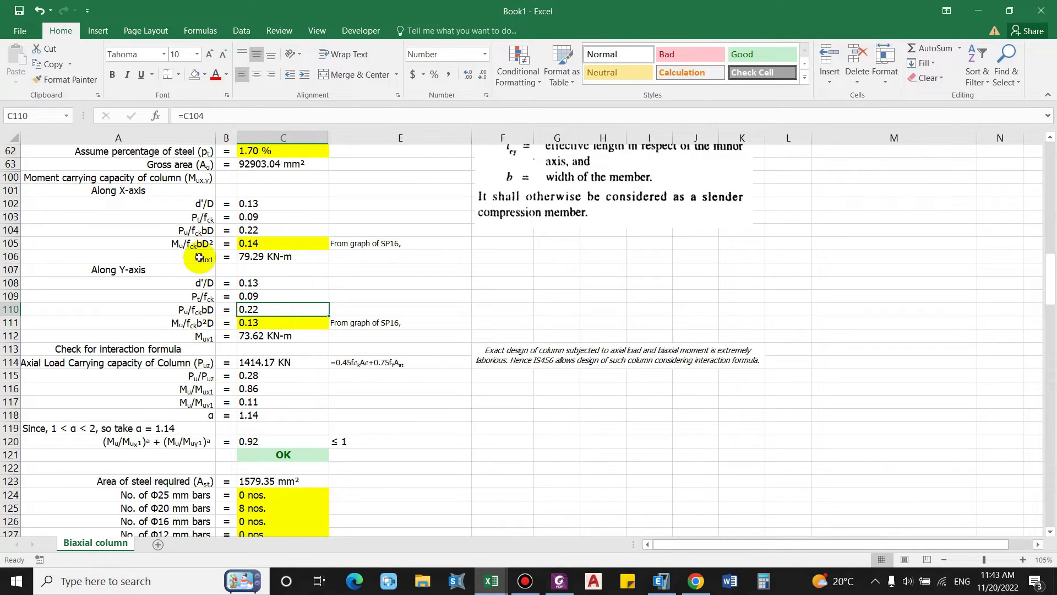
left_click(256, 324)
type("0.14")
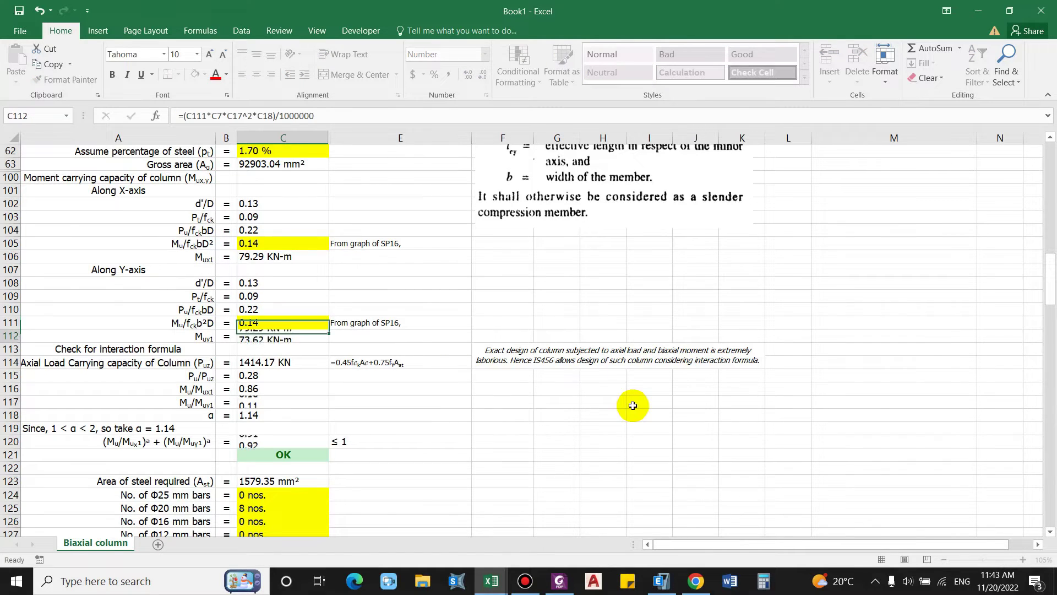
key("Return")
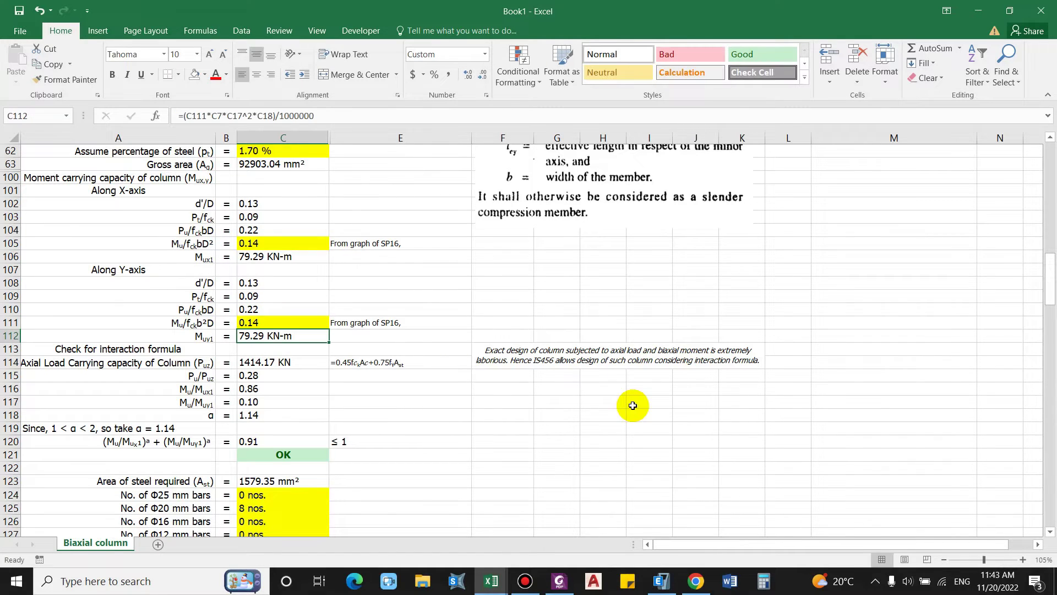
Recheck the Y-axis d'/D reference in C108 and inspect the Muy1 formula in C112.
left_click(263, 283)
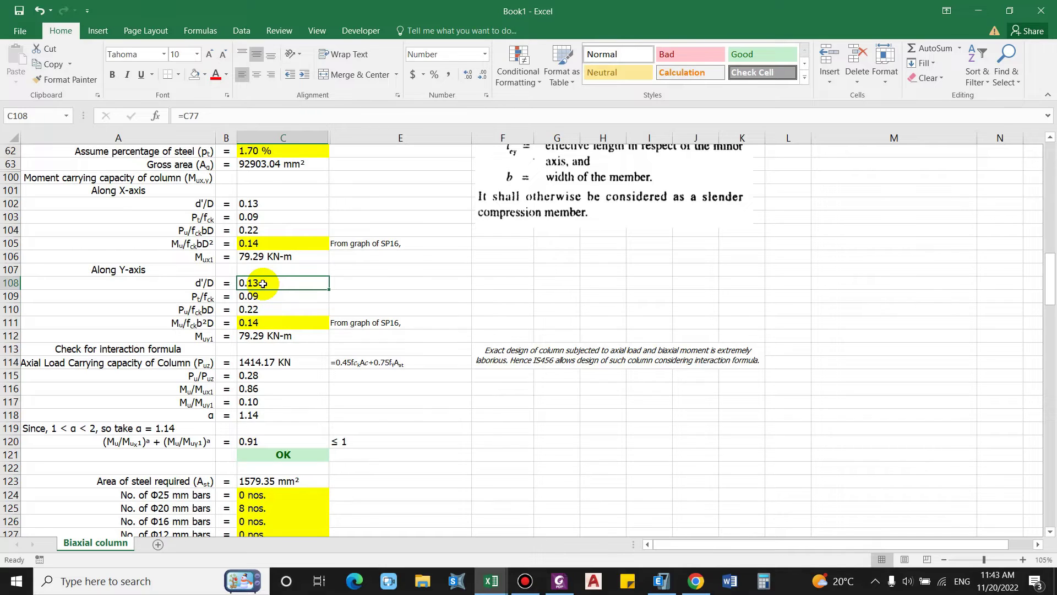
left_click(267, 321)
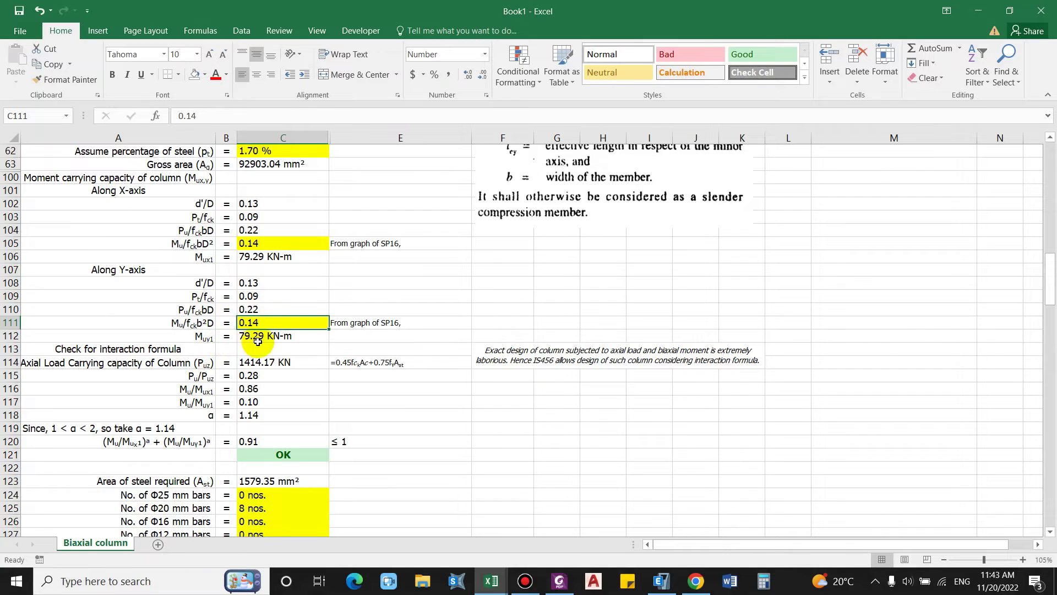
left_click(270, 339)
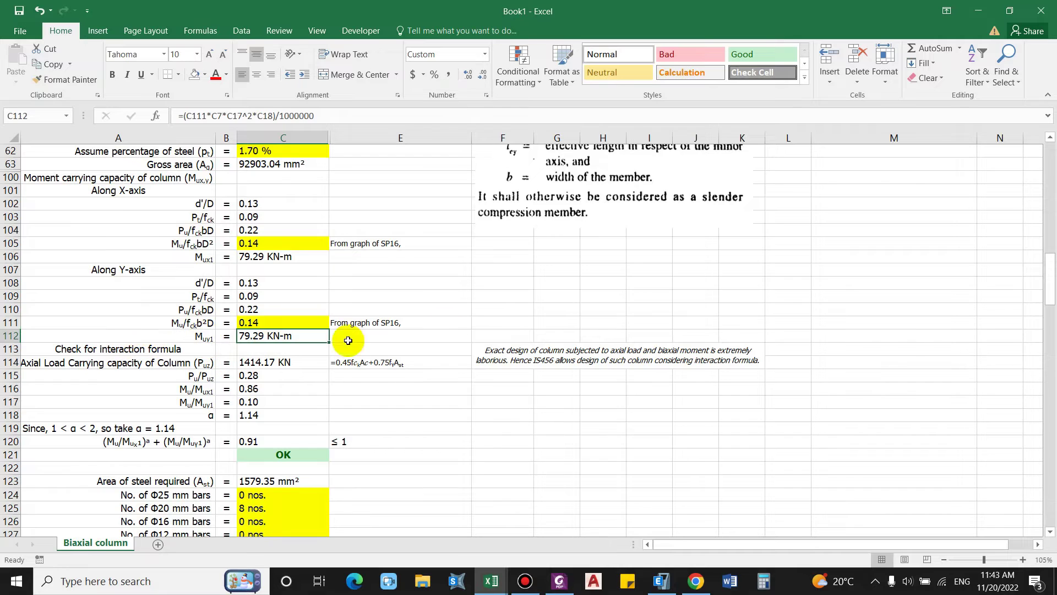
Consult clause 39.6 of IS 456:2000 in the PDF for the biaxial interaction equation, the Puz formula and the αn limits.
key("alt+Tab")
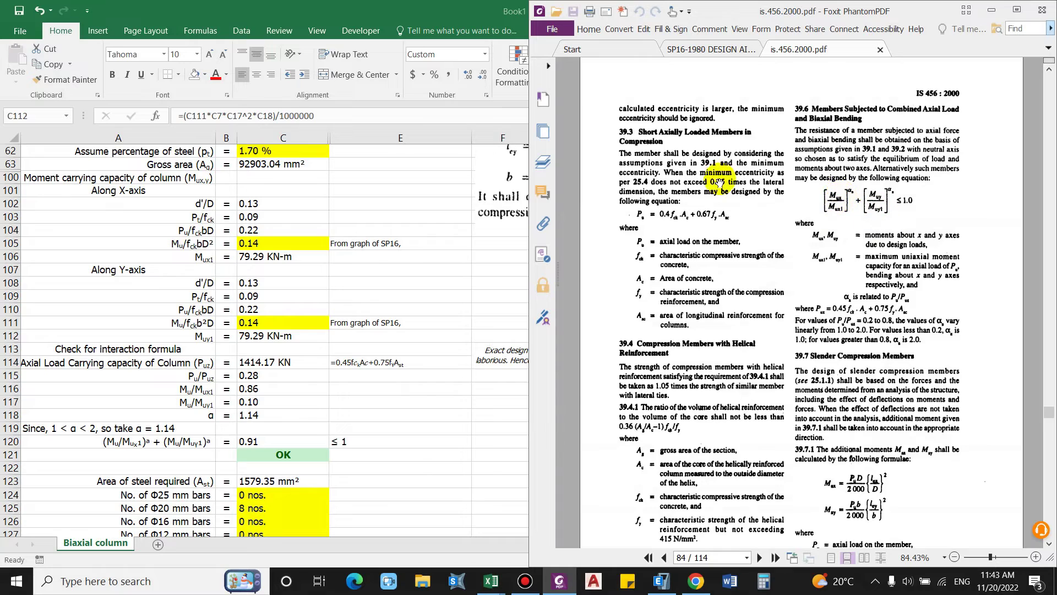
key("alt+Tab")
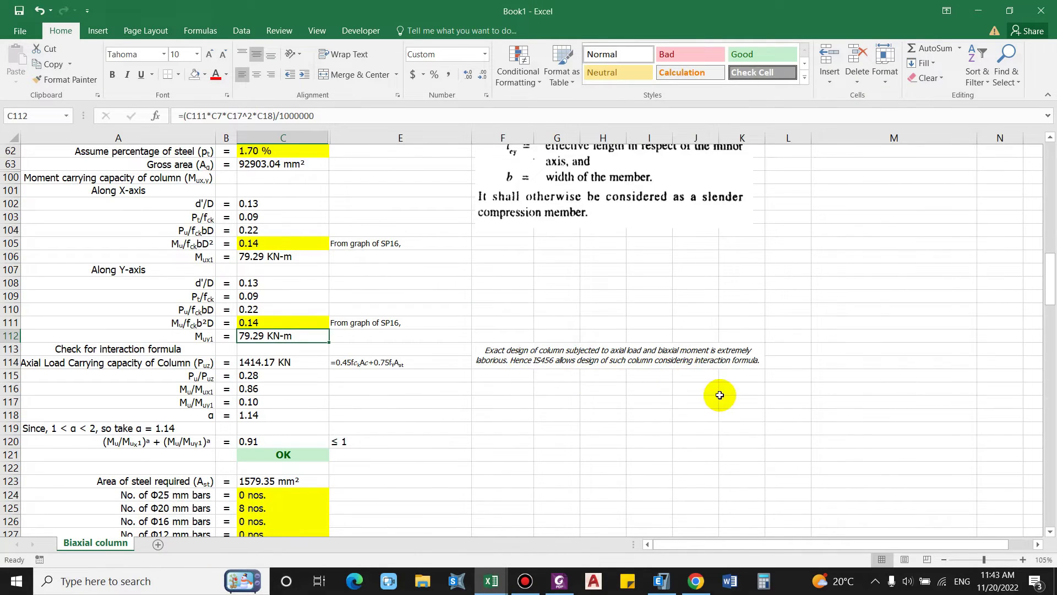
left_click(562, 581)
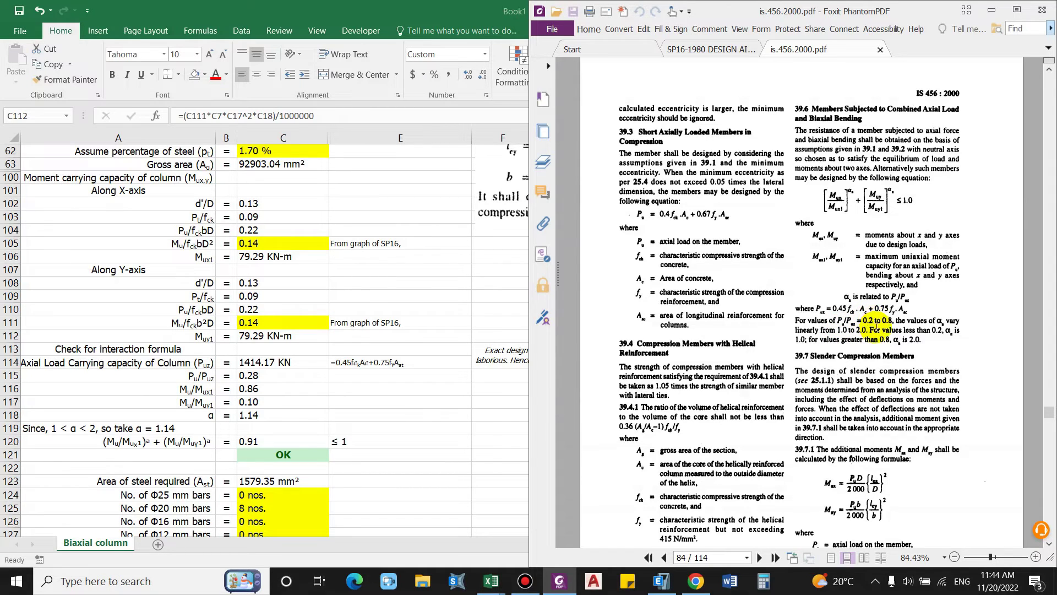
left_click(263, 338)
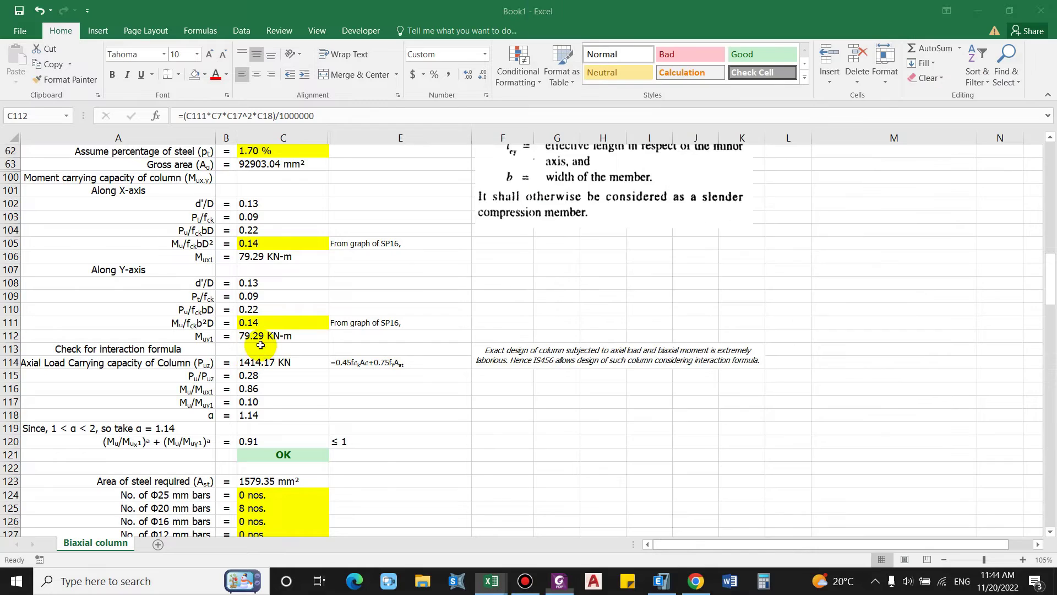
Inspect the Puz formula in C114 and the Mu/Mux1 and Pu/Puz ratio formulas in C116 and C115.
left_click(263, 364)
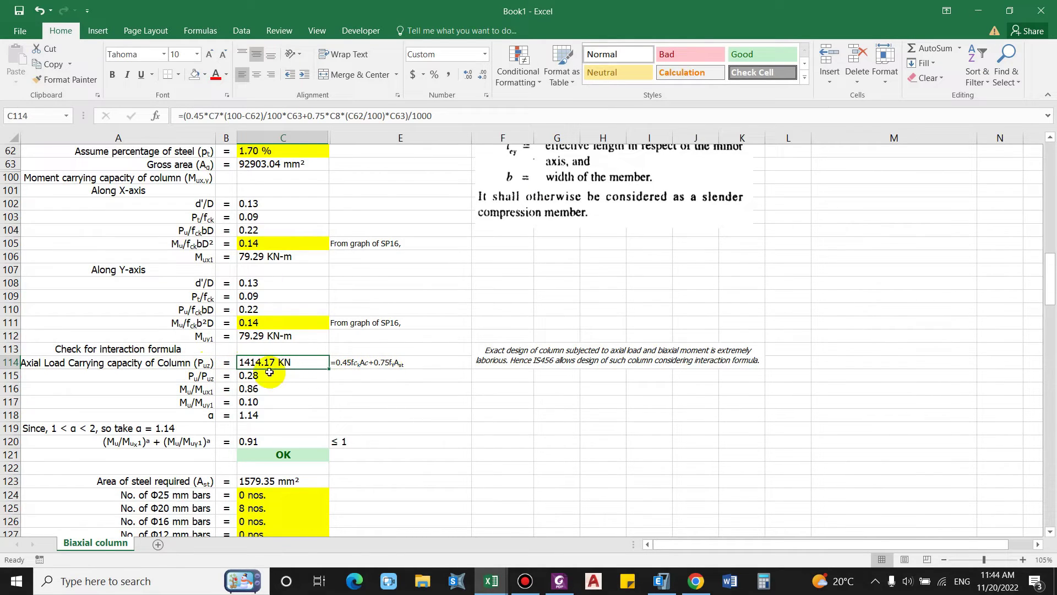
left_click(248, 388)
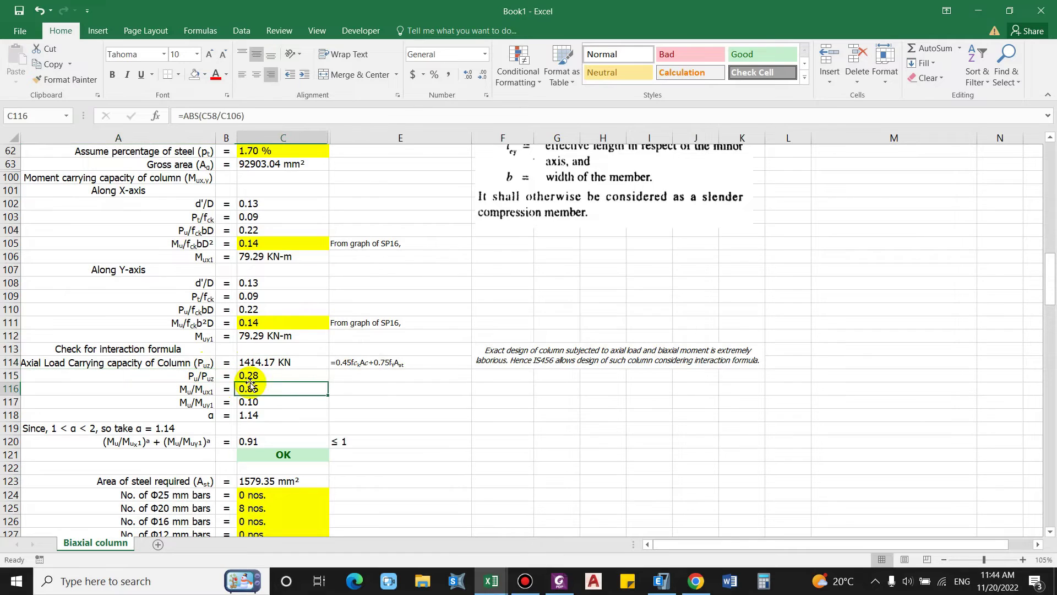
left_click(268, 375)
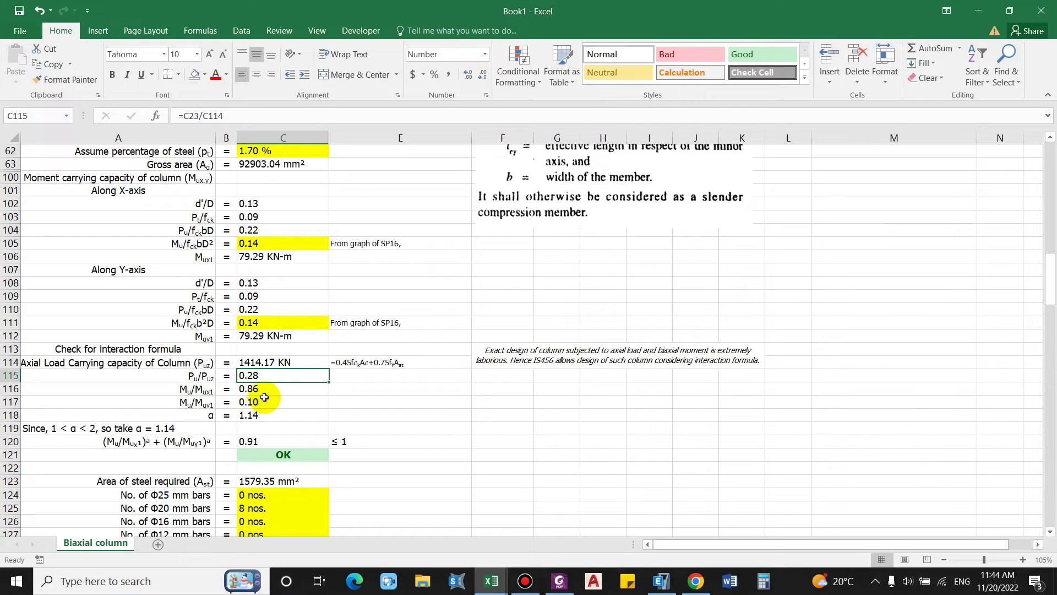
Examine the α interpolation formula in C118 and the interaction formula in C120.
left_click(203, 415)
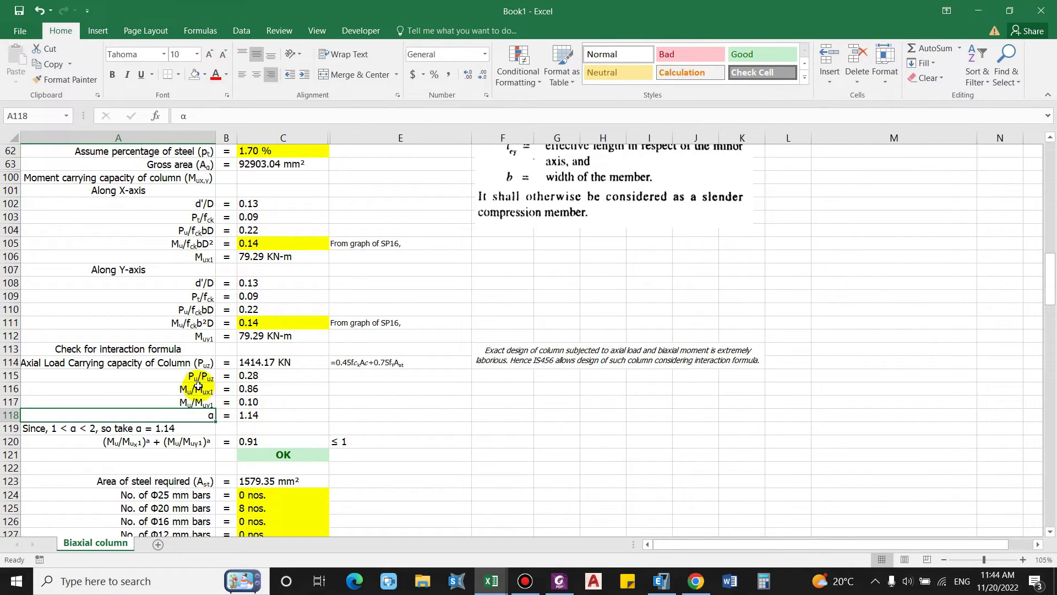
left_click(257, 416)
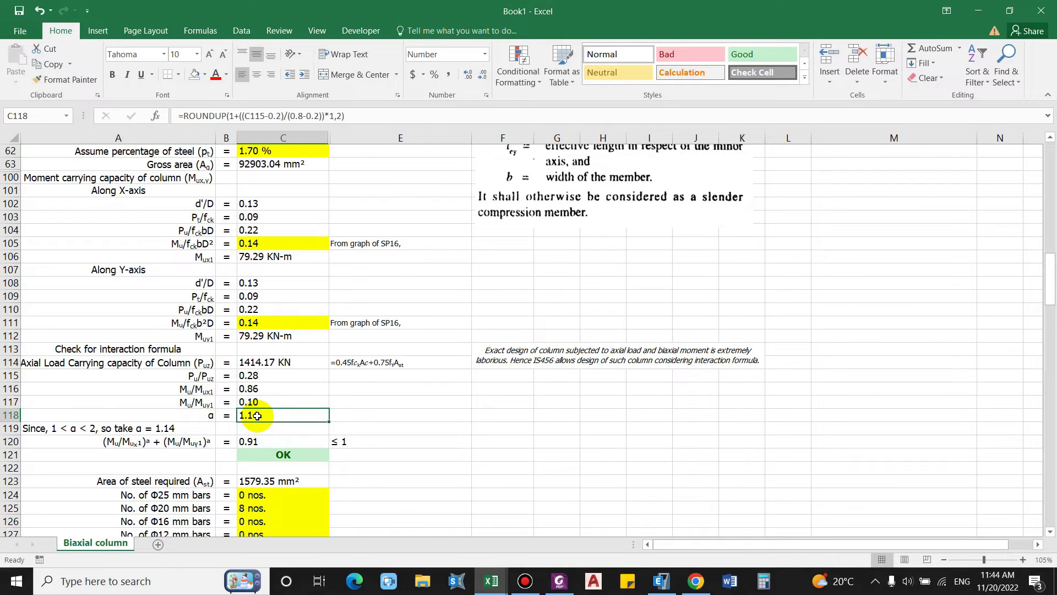
left_click(353, 116)
left_click(153, 443)
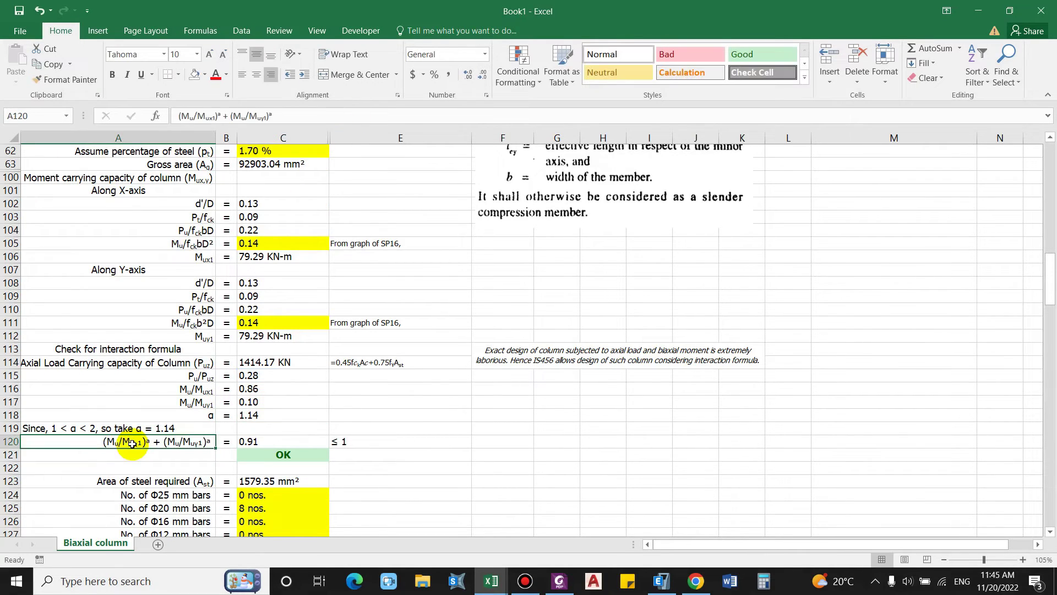
left_click(263, 440)
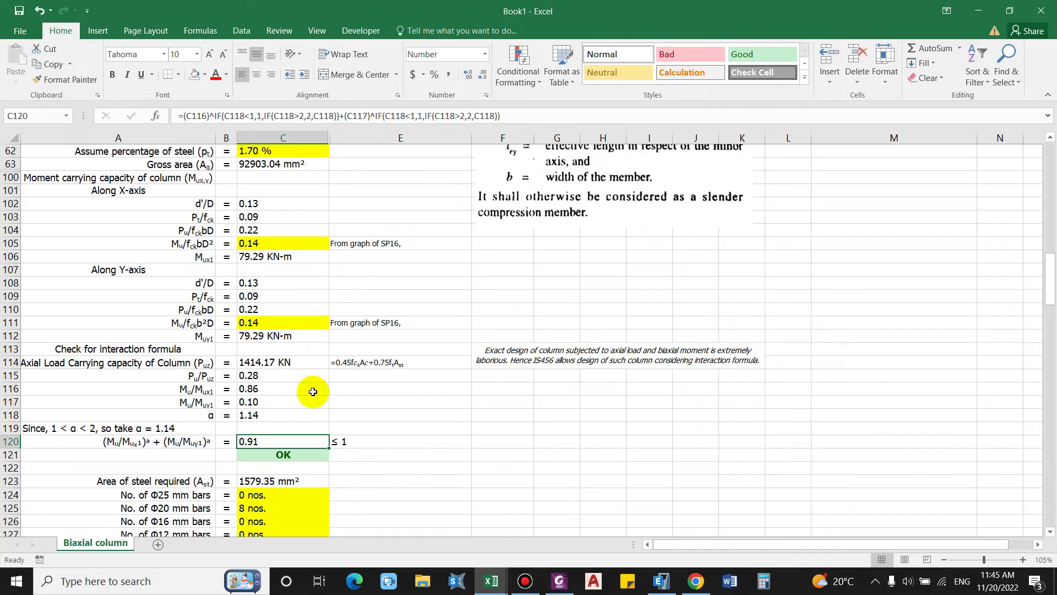
Check the assumed steel percentage in C62 and the formula for the required steel area in C123.
left_click(257, 151)
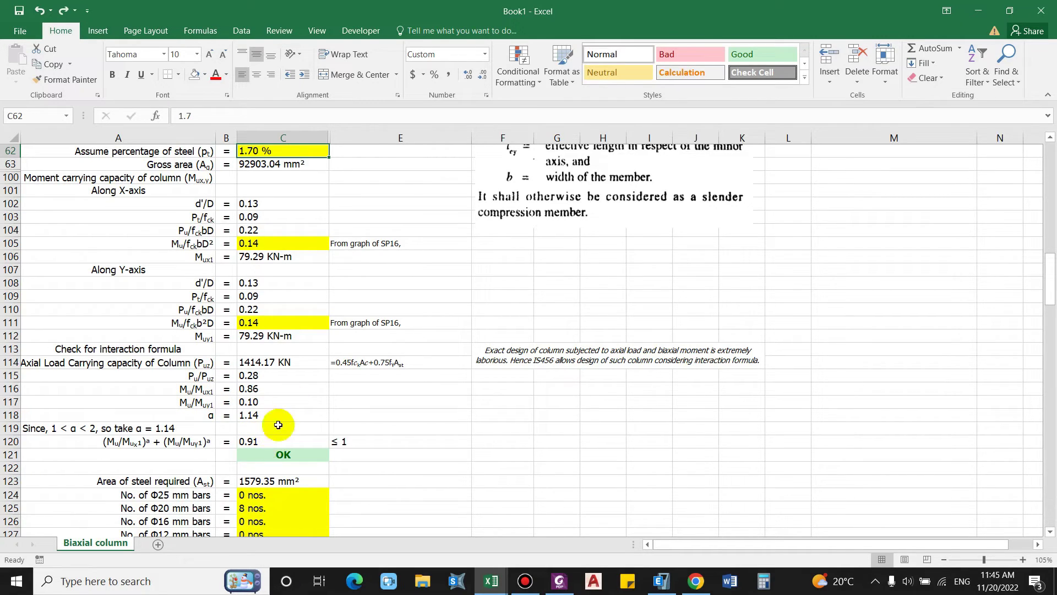
left_click(187, 481)
left_click(248, 481)
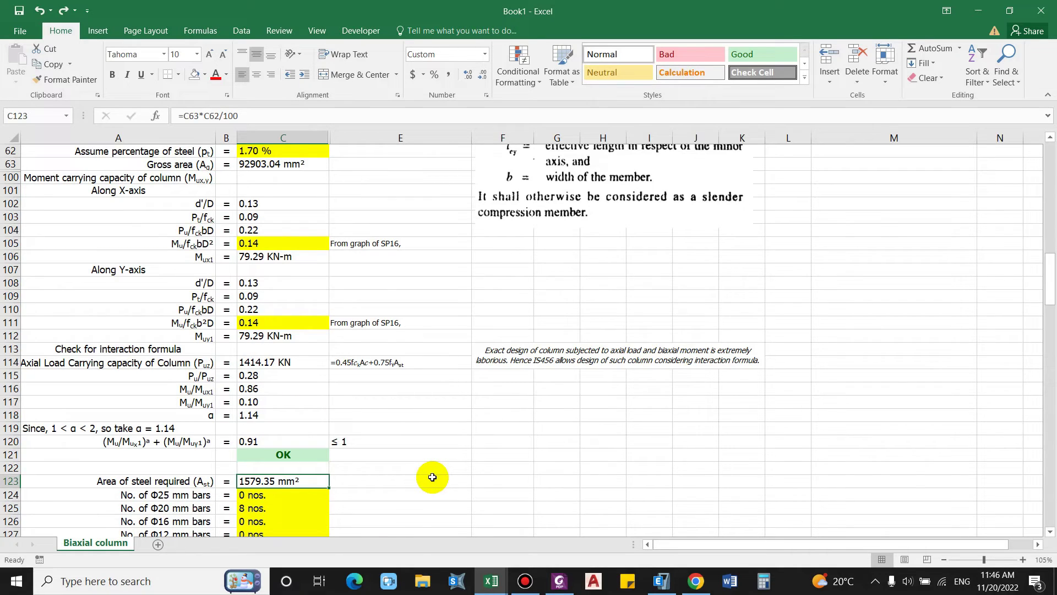
Set the number of 20 mm bars in C125 to 0 and the number of 16 mm bars in C126 to 8.
key("Down")
key("Down")
key("Down")
key("Down")
key("Up")
key("Up")
key("Down")
key("Down")
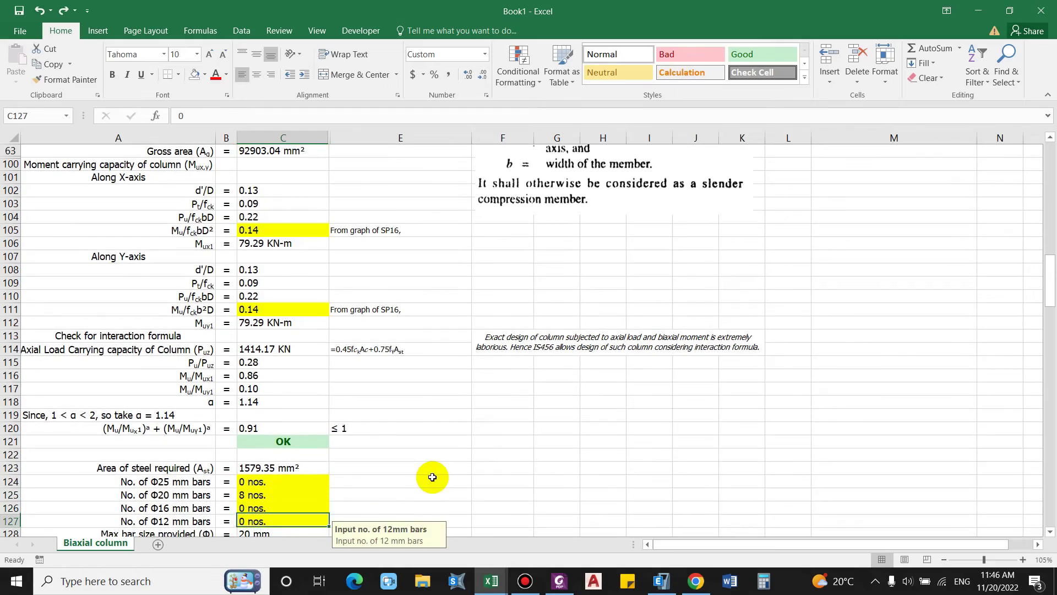
key("Down")
key("Up")
key("Up")
key("Up")
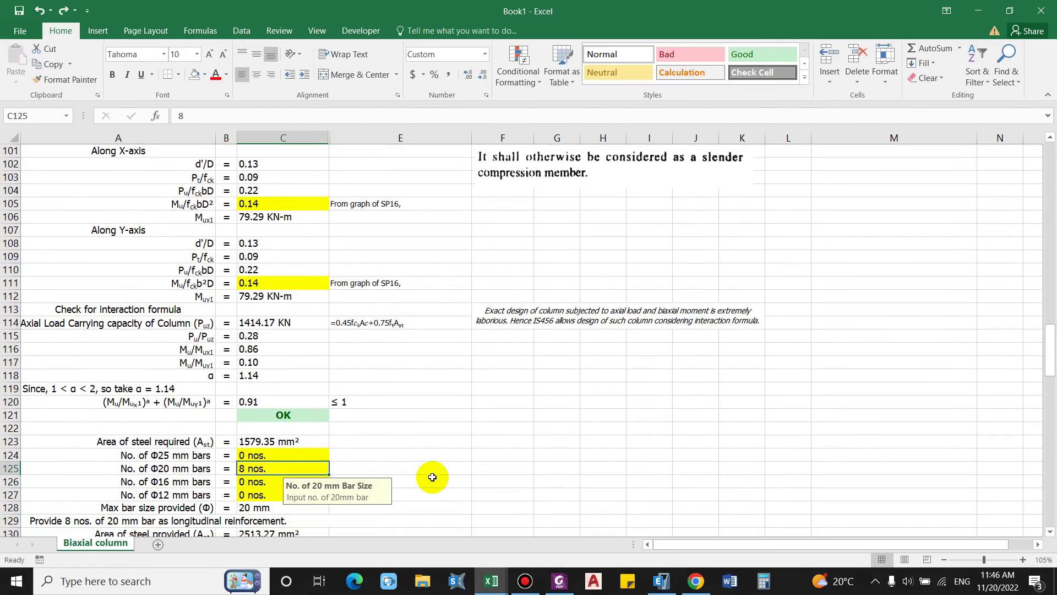
type("0")
key("Return")
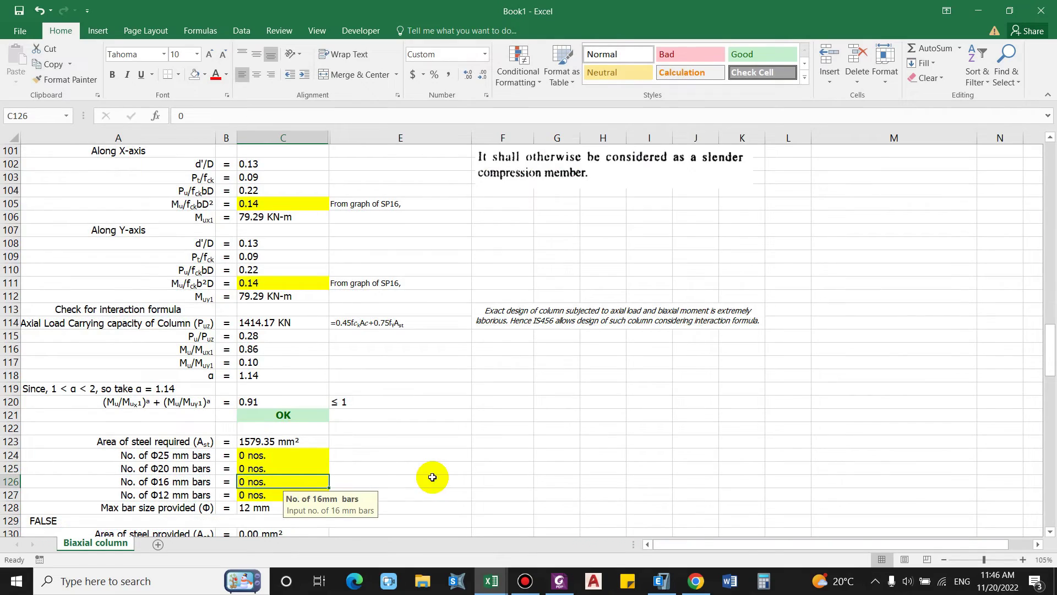
type("8")
key("Return")
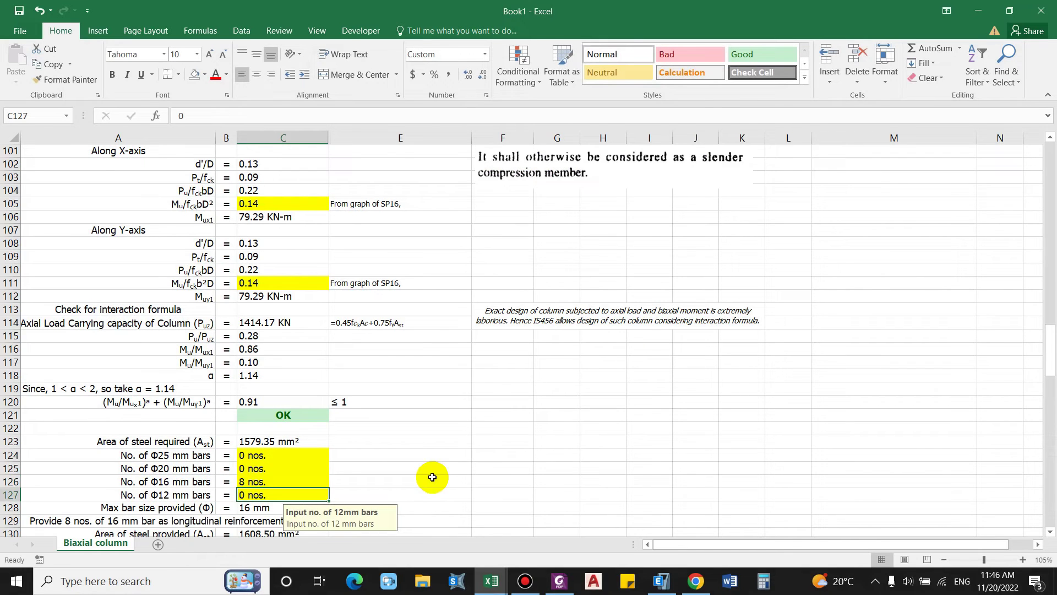
Review the longitudinal reinforcement statement in row 129 and the provided steel area and percentage in C130 and C131.
left_click(507, 456)
key("Down")
key("Down")
key("Down")
key("Down")
key("Down")
key("Down")
key("Down")
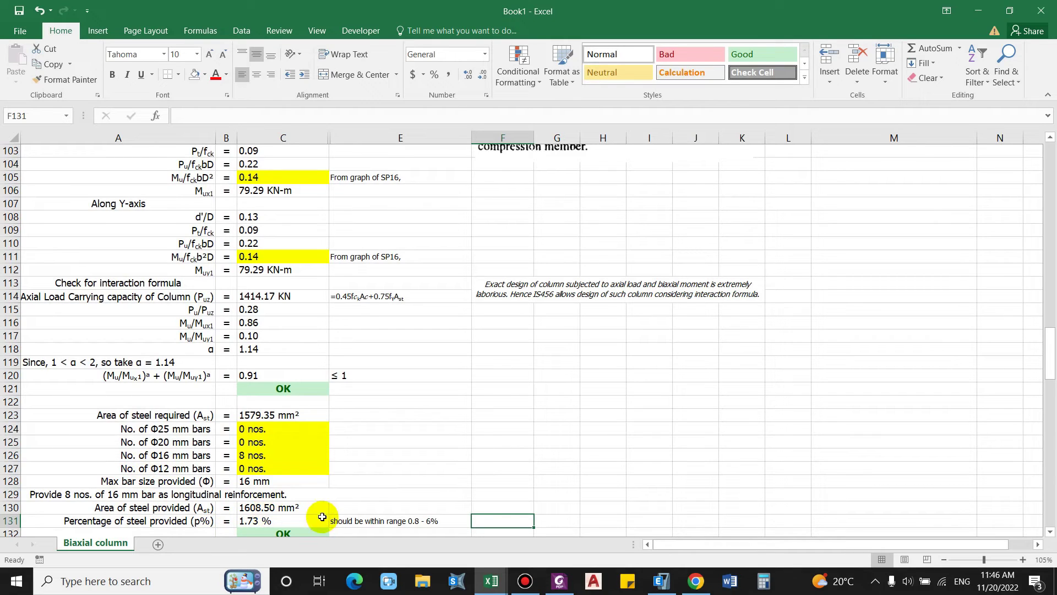
left_click(75, 494)
left_click(705, 411)
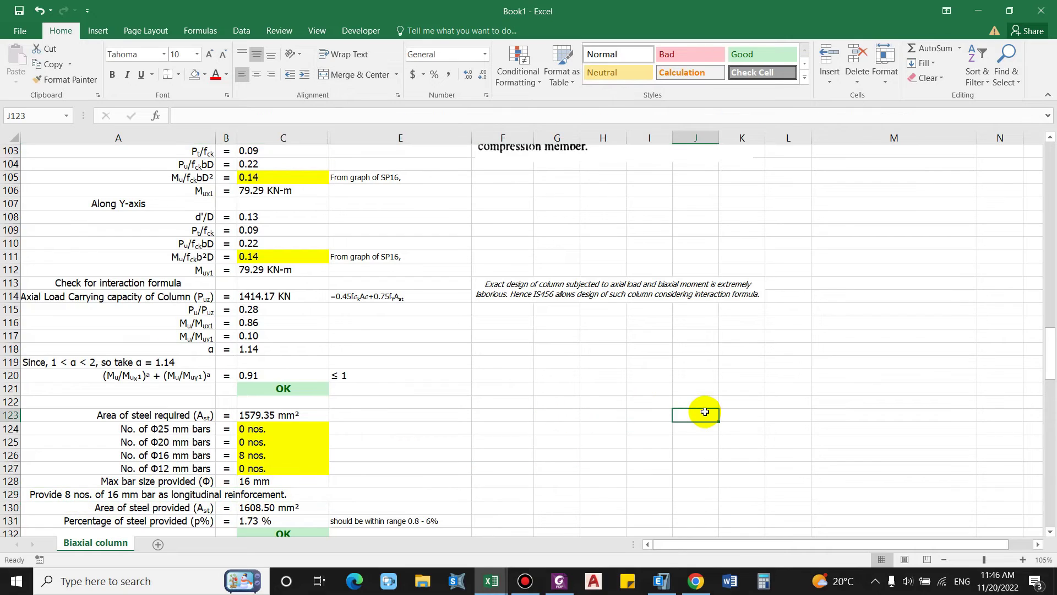
key("Down")
key("Down")
key("Down")
key("Down")
key("Down")
key("Down")
key("Down")
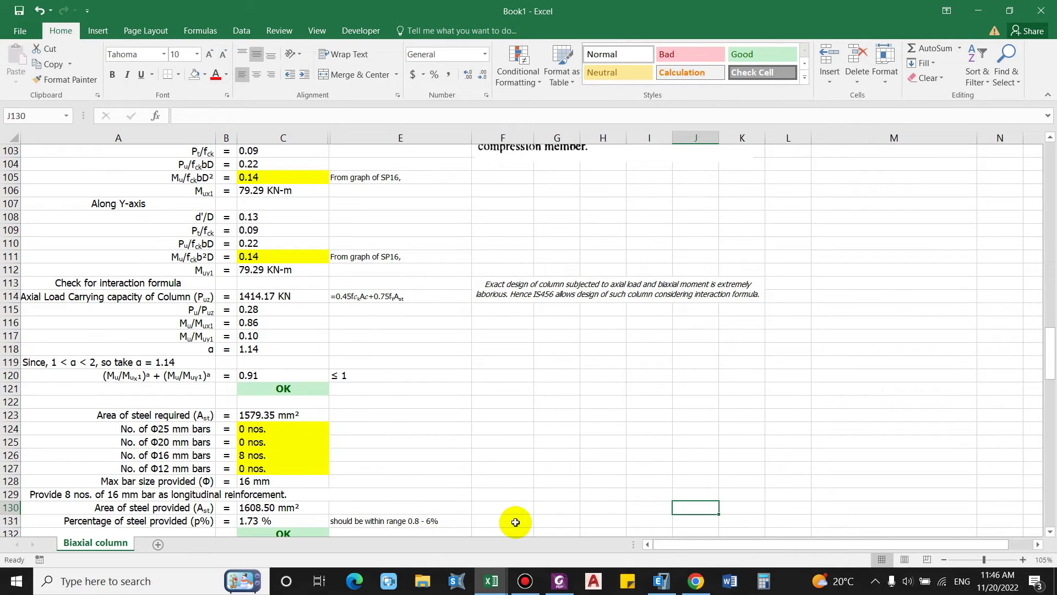
Set the design shear reinforcement in C135 to 337.85 mm², taken from the shear design table of the ETABS design details.
left_click(561, 497)
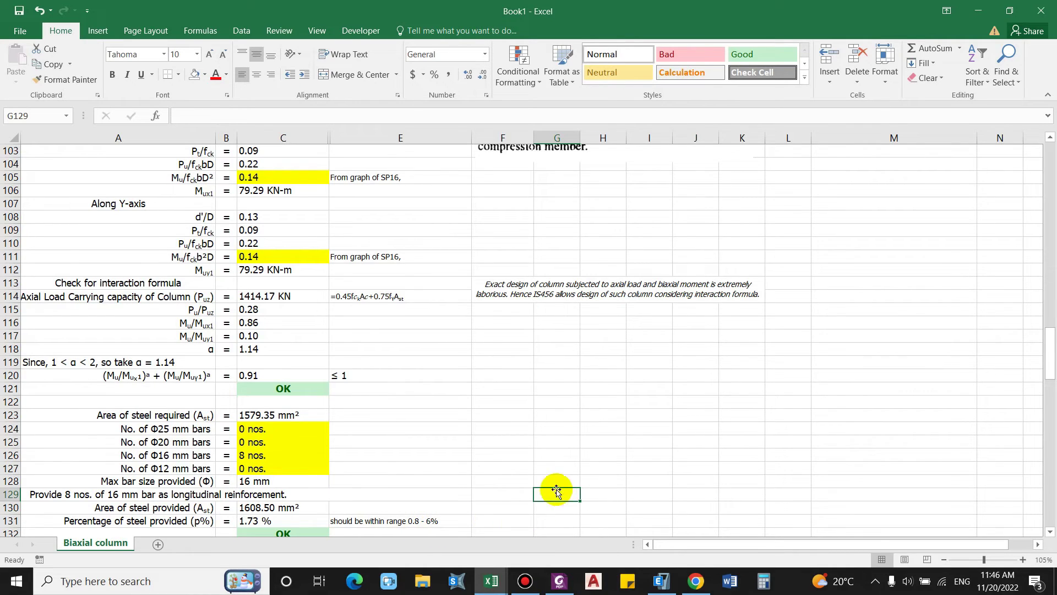
key("Down")
key("Down")
key("Down")
key("Down")
key("Down")
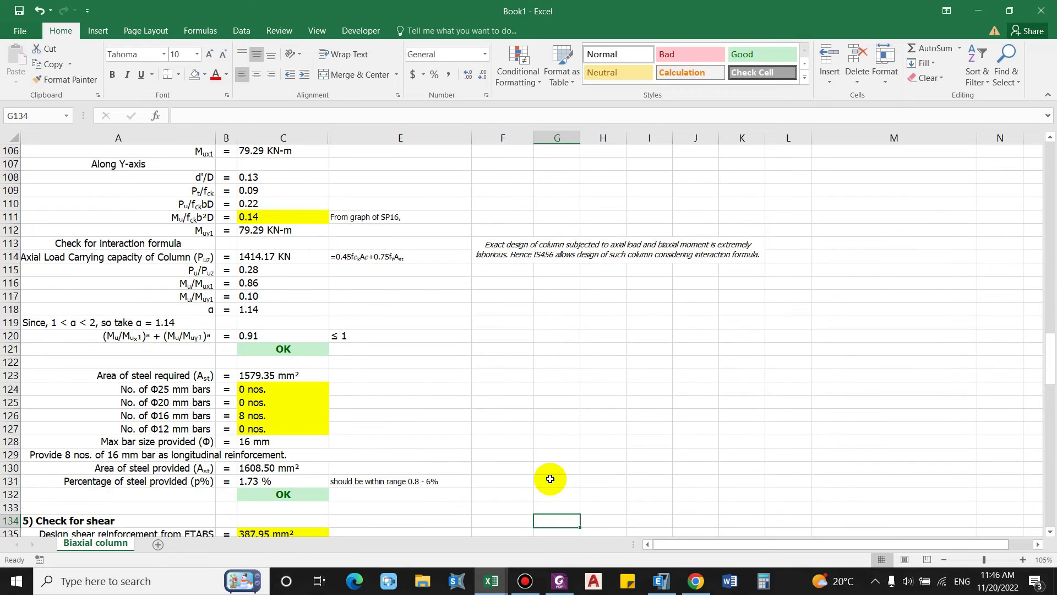
key("Down")
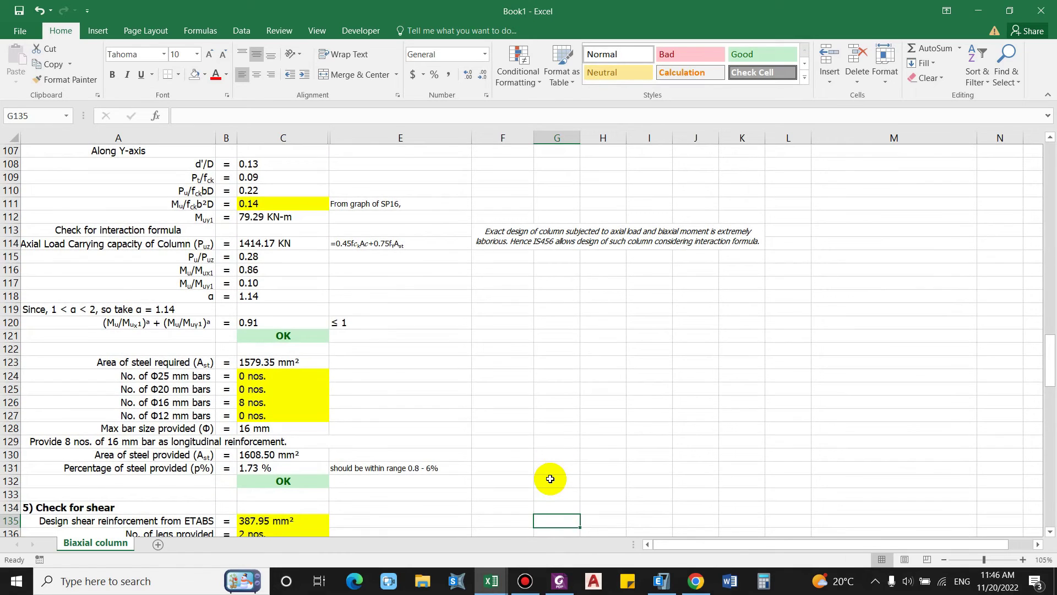
key("Down")
key("Down")
key("Down")
key("Down")
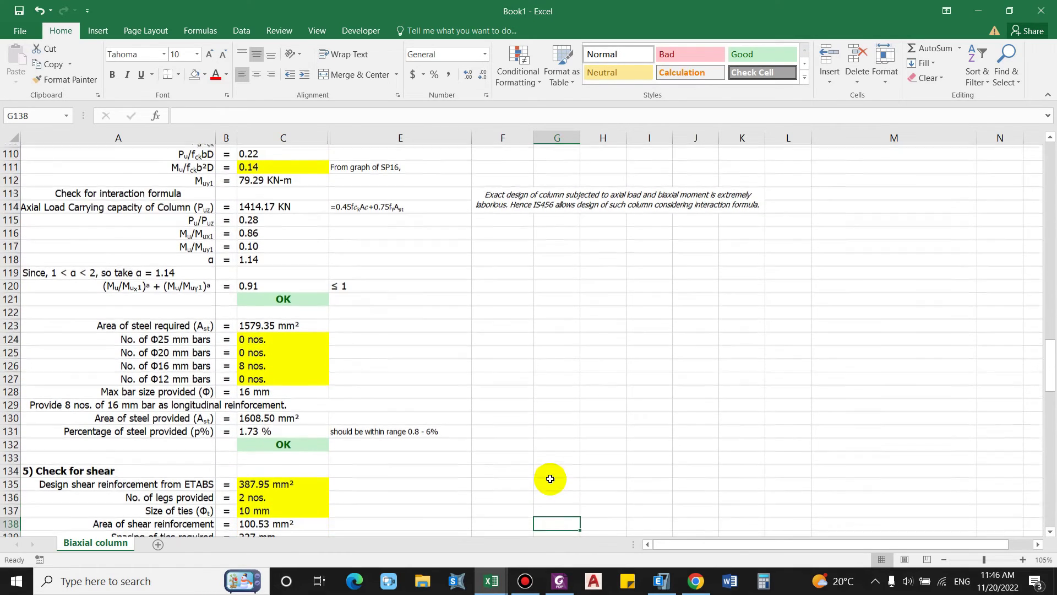
key("Down")
key("Down")
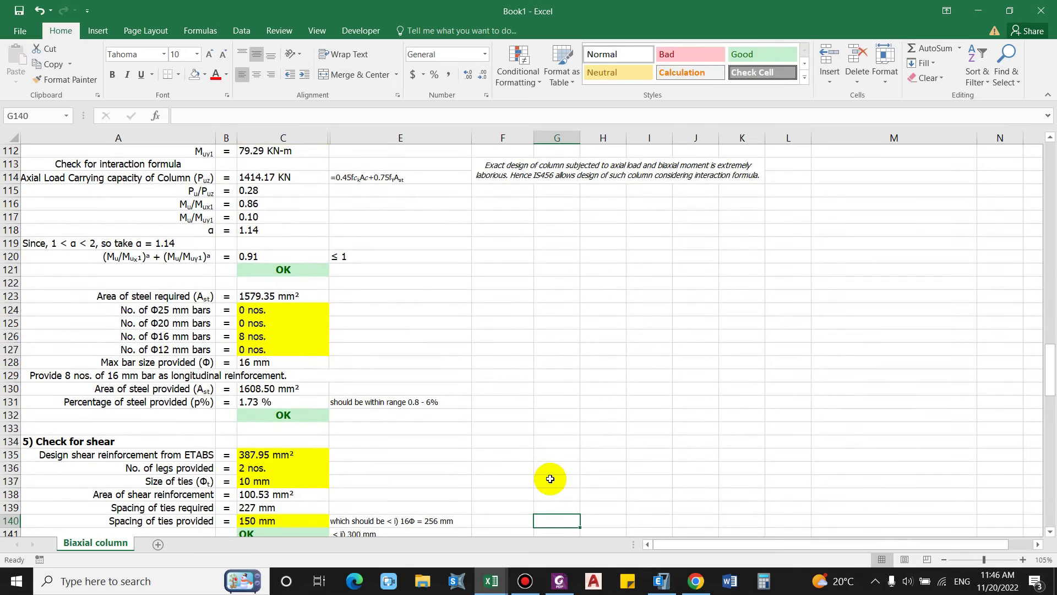
key("Down")
left_click(661, 581)
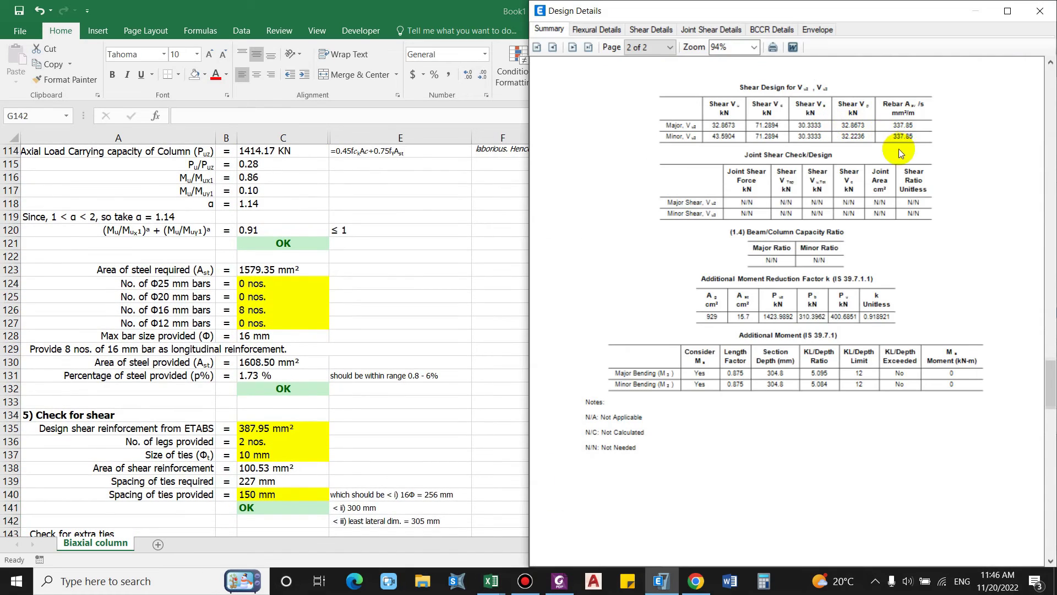
left_click(398, 386)
left_click(283, 428)
type("337.85")
key("Return")
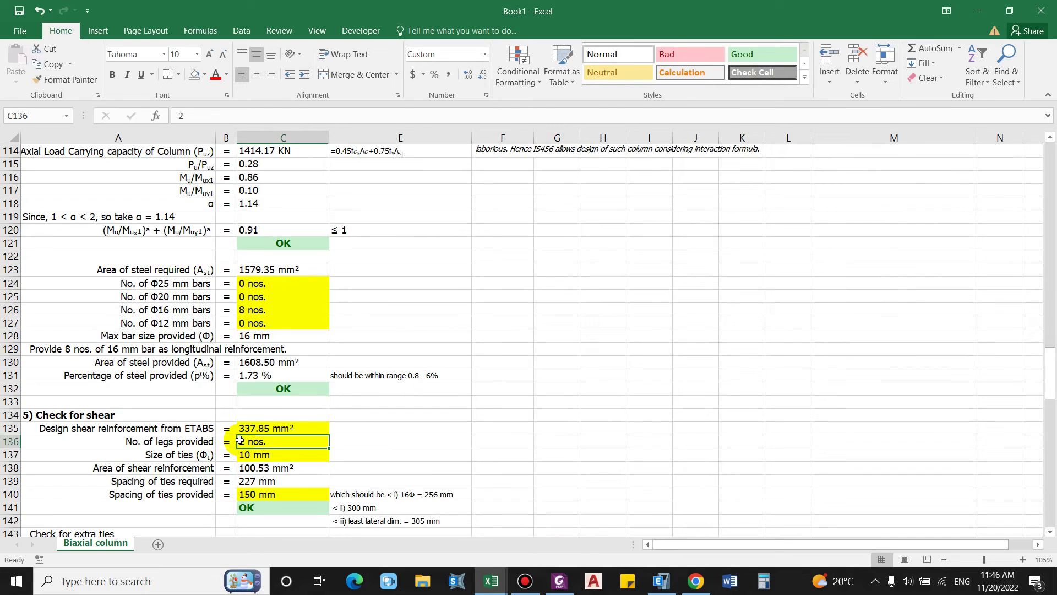
Check the formulas for the area of shear reinforcement in C138 and the required tie spacing in C139.
key("Return")
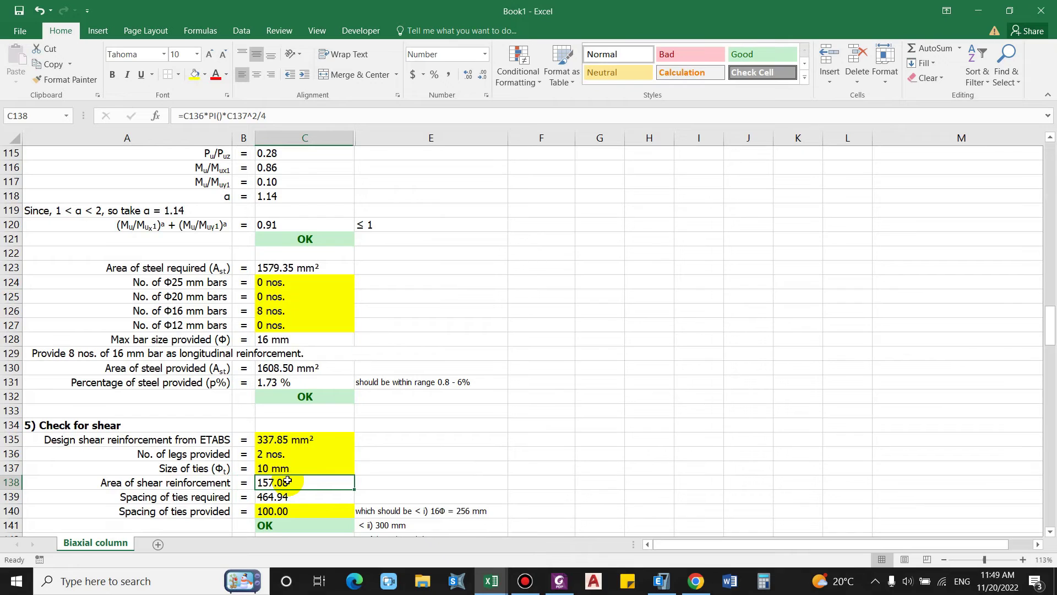
left_click(248, 116)
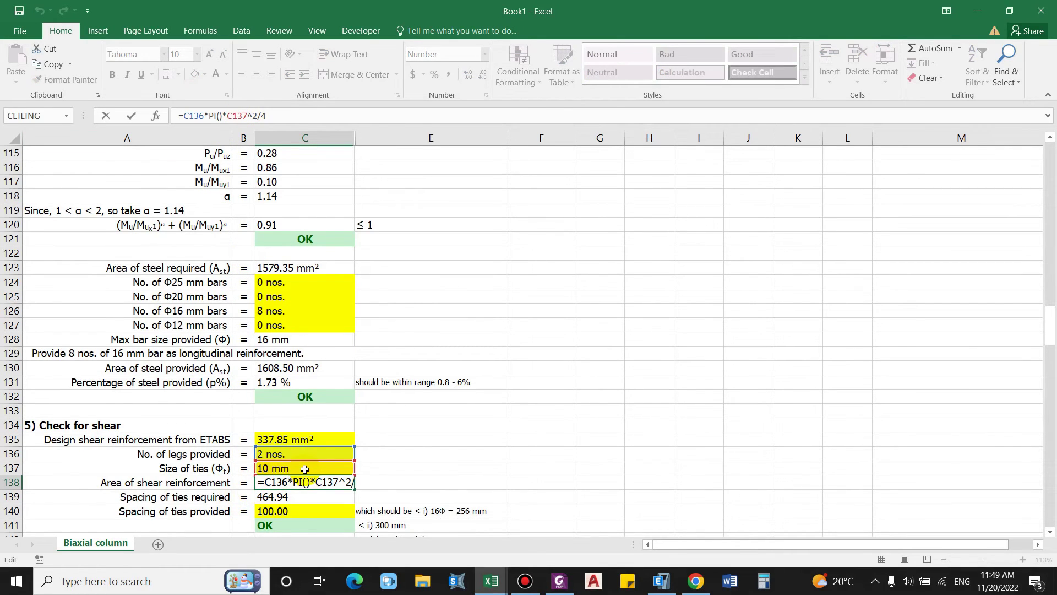
key("Return")
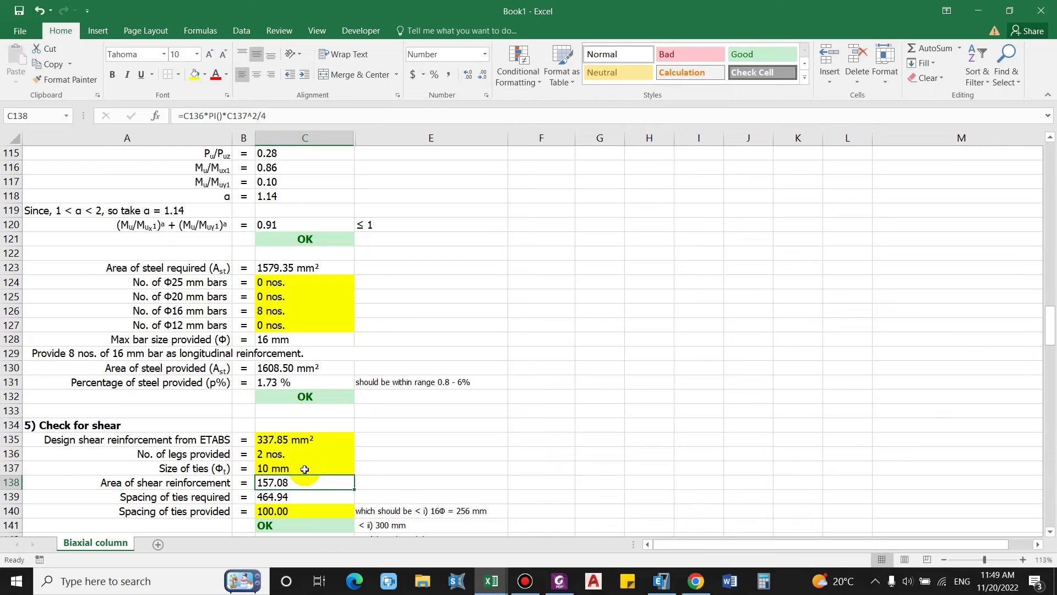
key("Down")
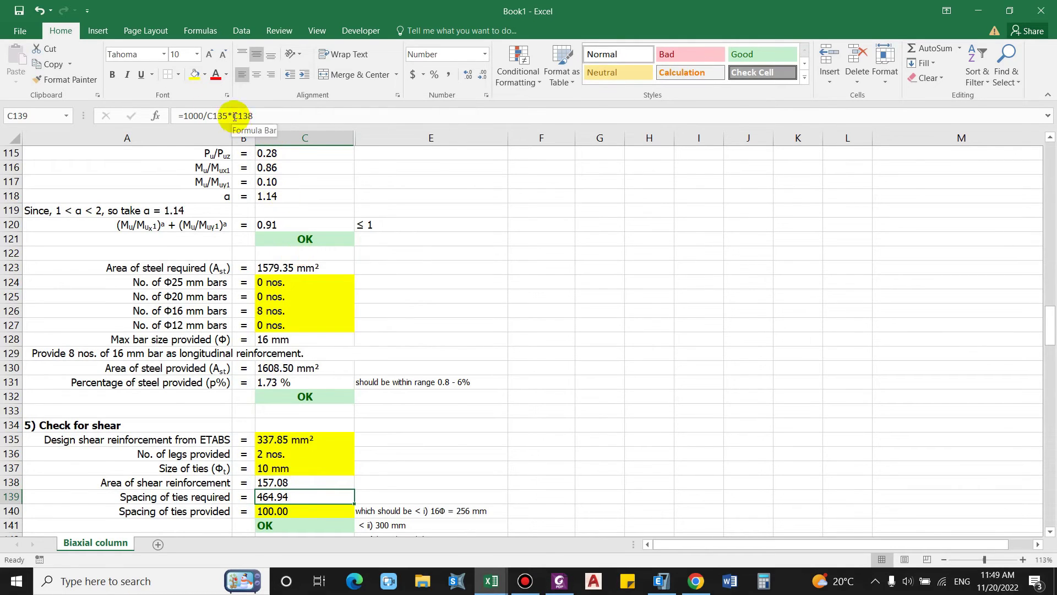
left_click(214, 117)
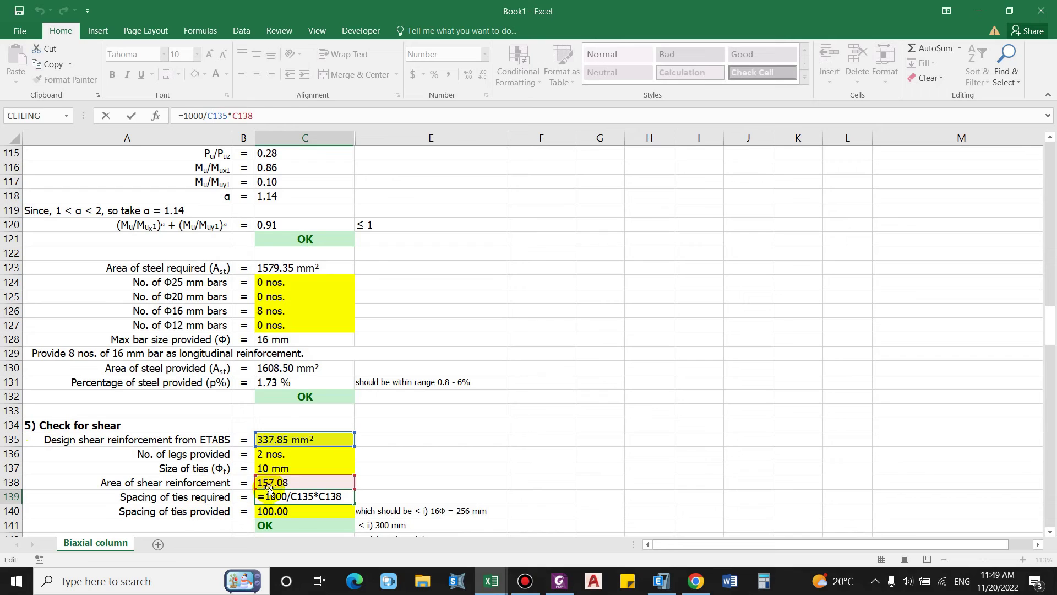
key("ctrl+Return")
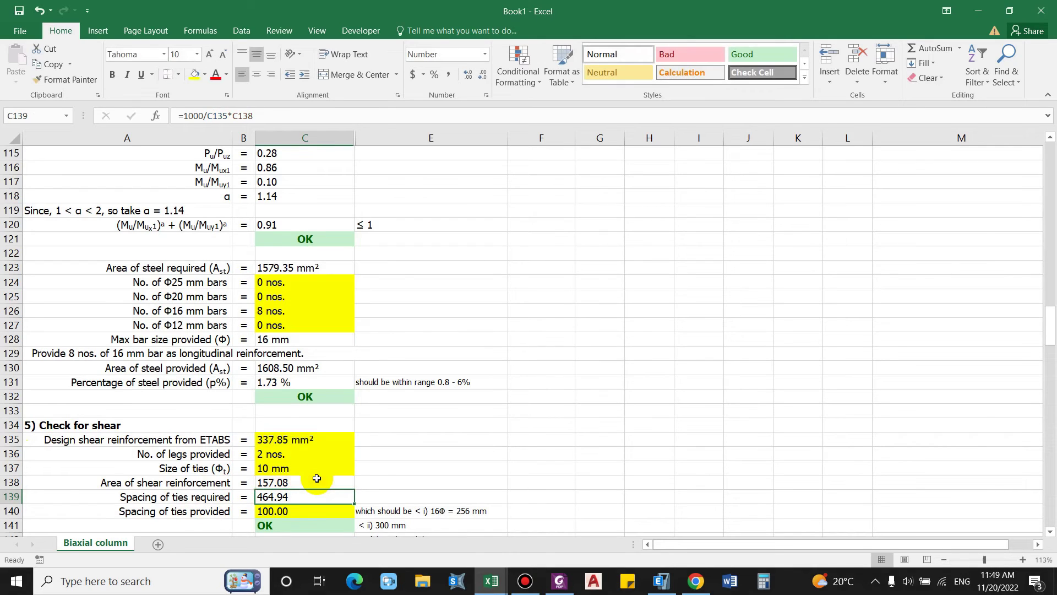
Review the provided tie spacing formula in C140 and the three spacing limits in E140 to E142.
key("Down")
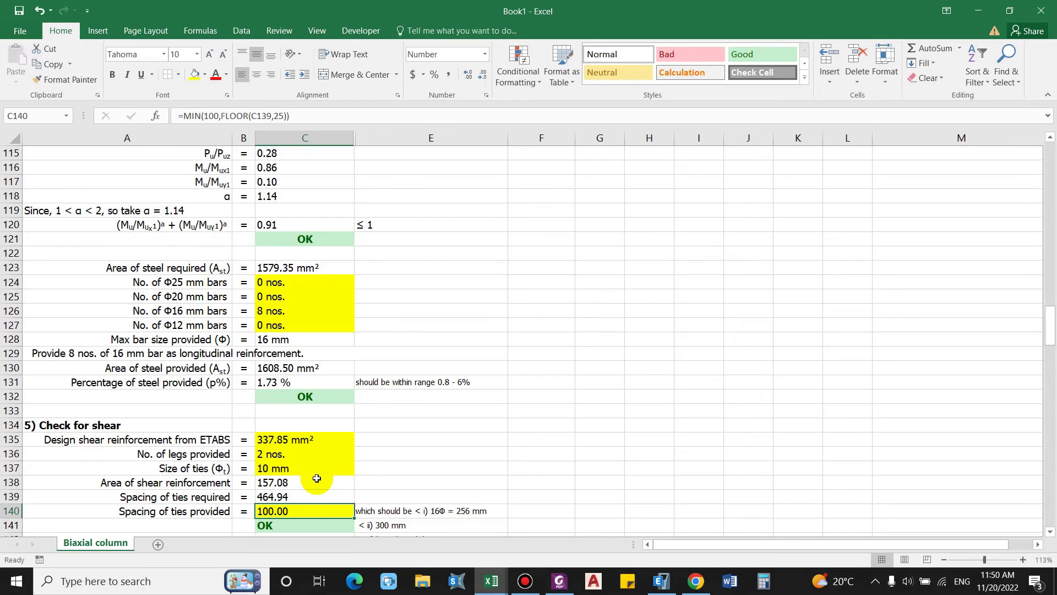
key("Down")
scroll(317, 478, "down", 1)
key("Right")
key("Up")
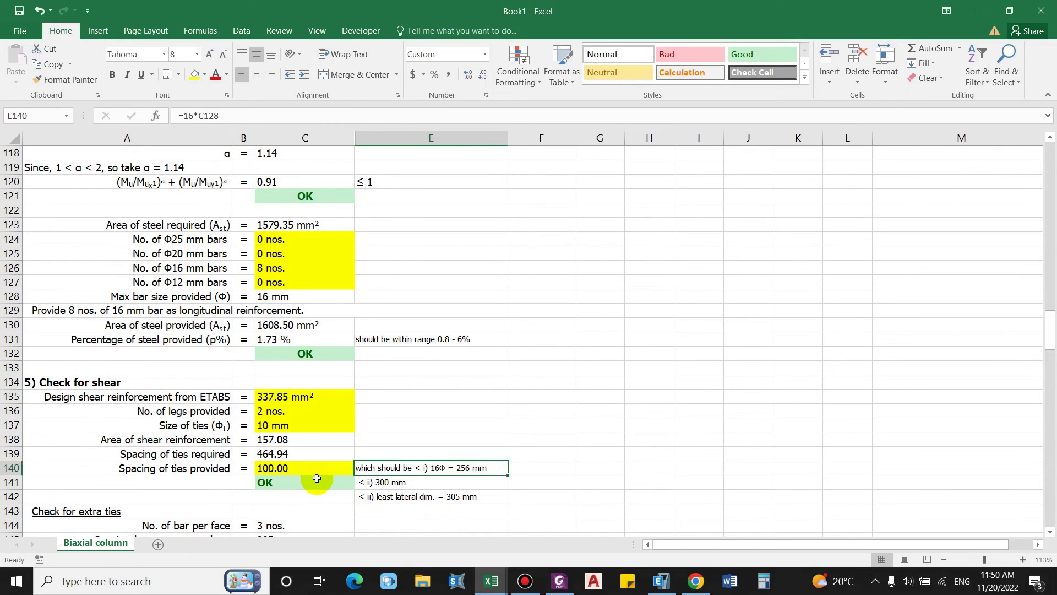
key("F2")
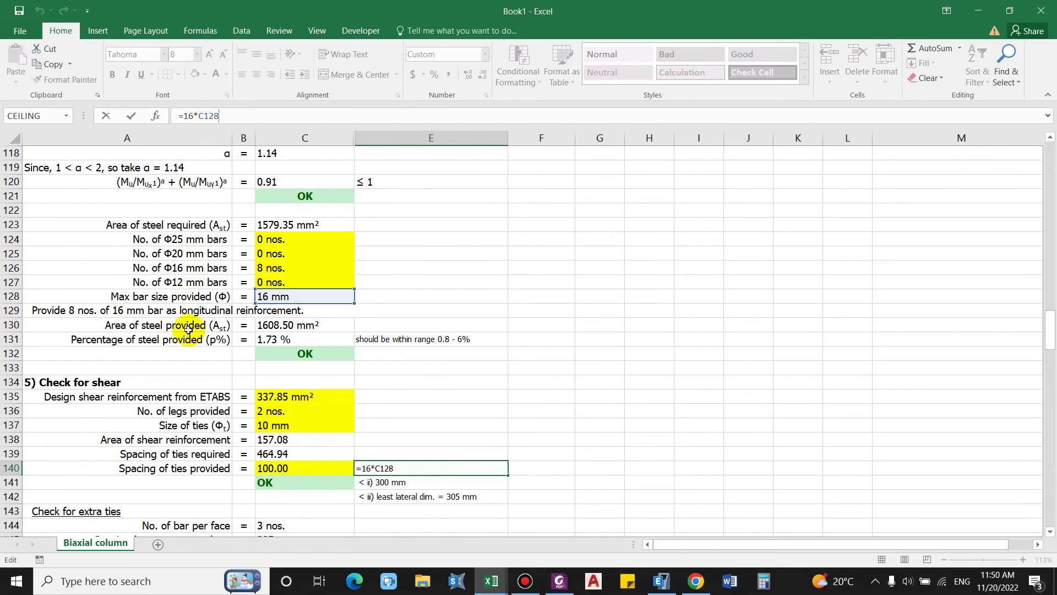
key("Escape")
key("Down")
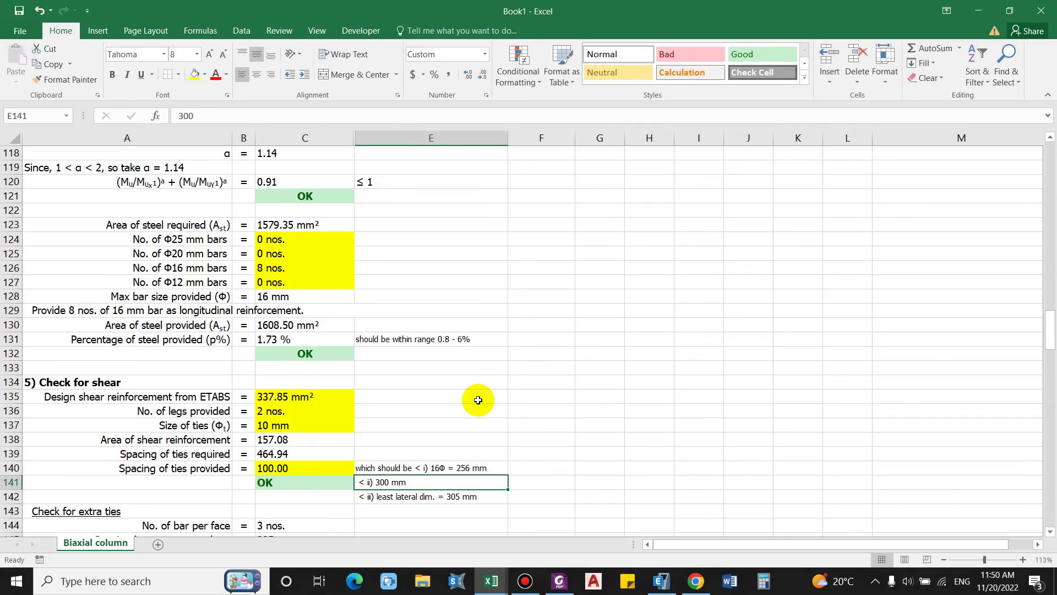
key("Down")
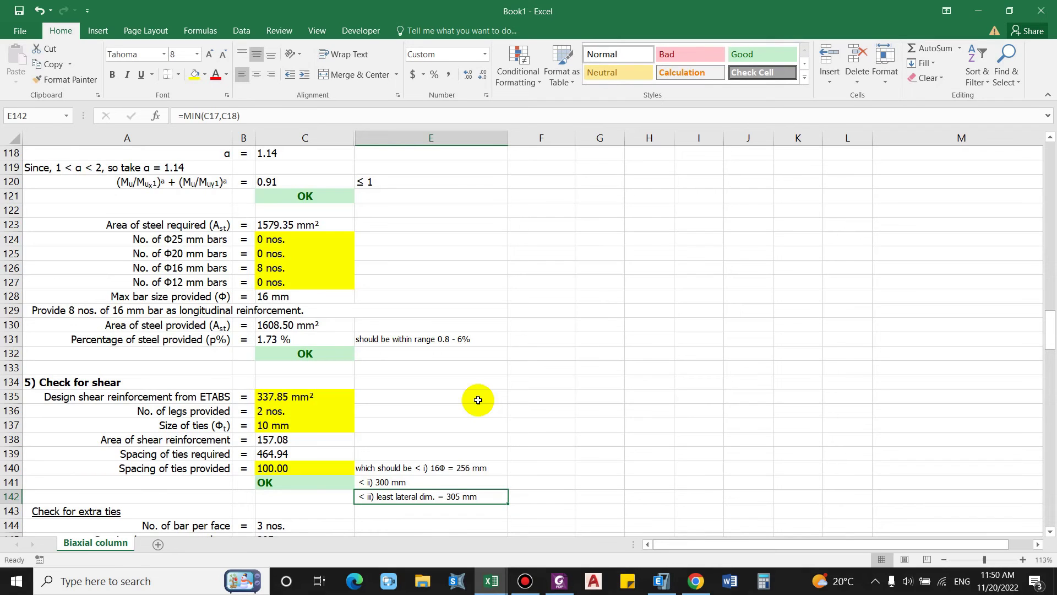
key("Down")
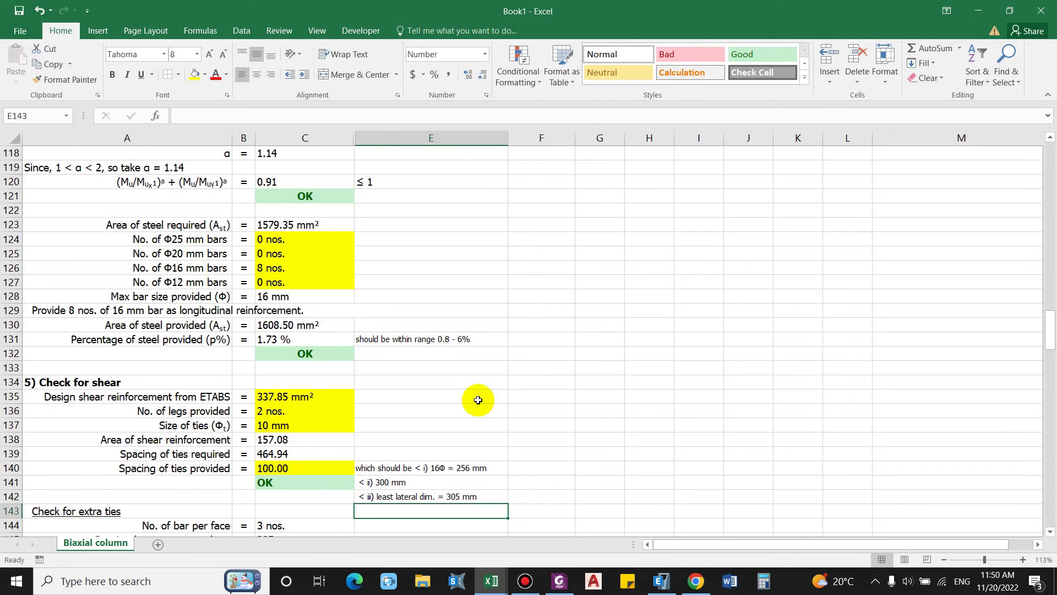
Examine the formula for the number of bars per face in C144 of the extra ties check.
key("Left")
key("Down")
key("Down")
key("Down")
key("Up")
key("Up")
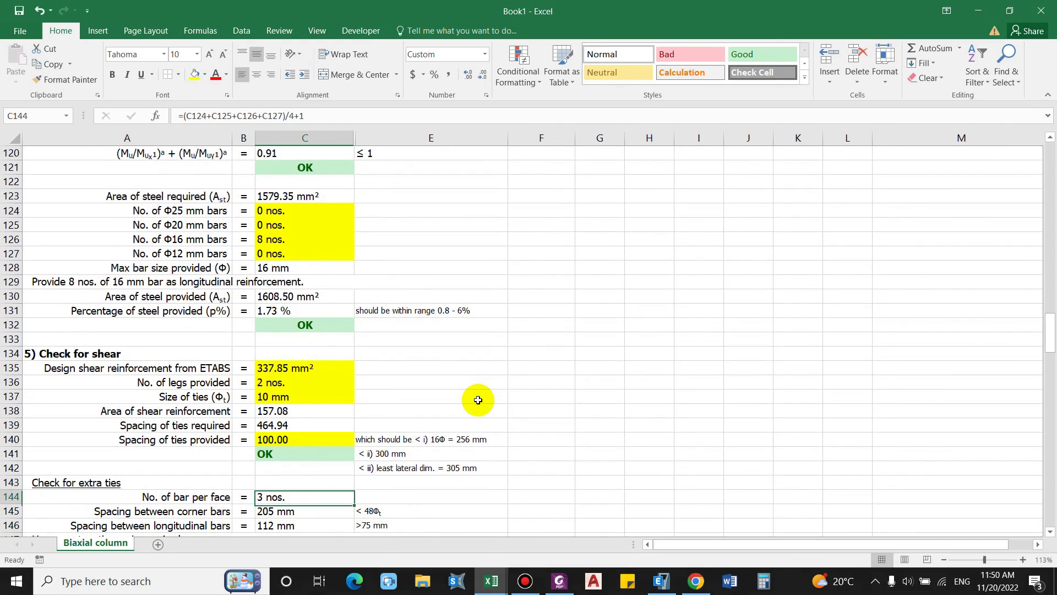
scroll(478, 400, "down", 1)
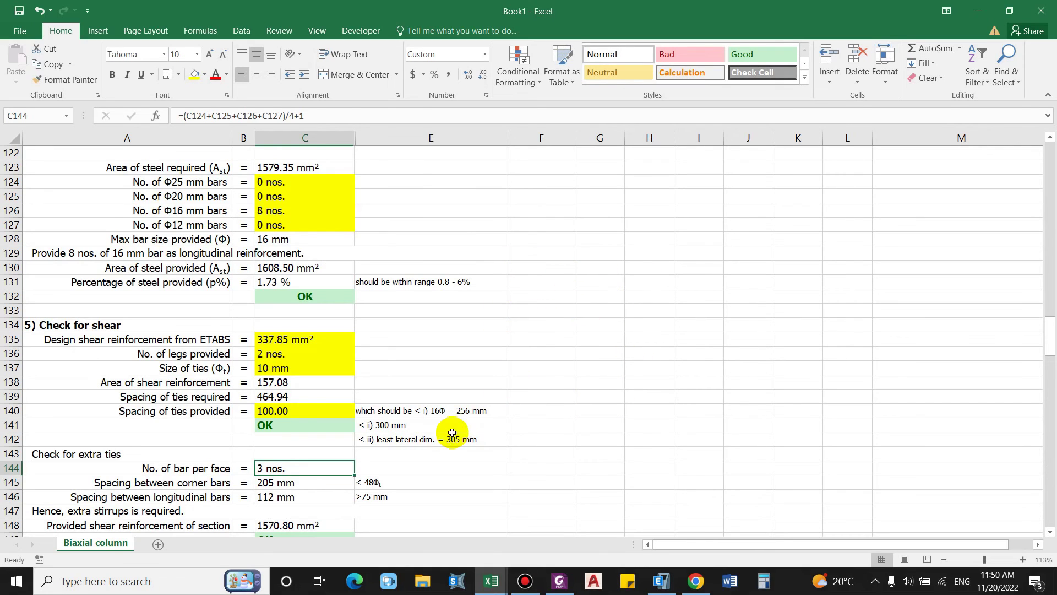
Check the corner bar spacing and longitudinal bar spacing in C145 and C146 together with their limit formulas in E145 and E146.
left_click(299, 483)
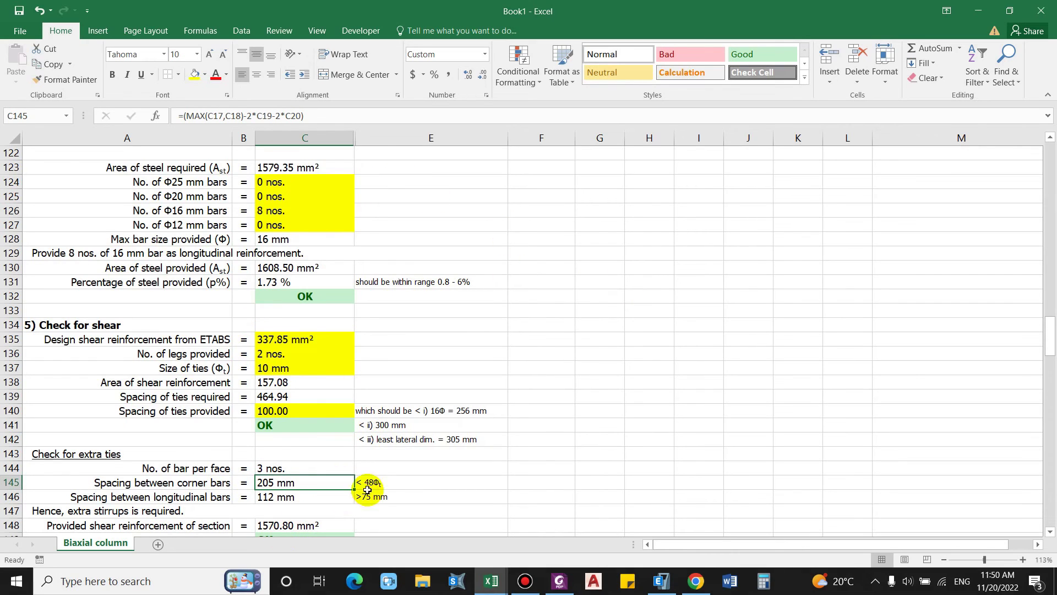
left_click(403, 486)
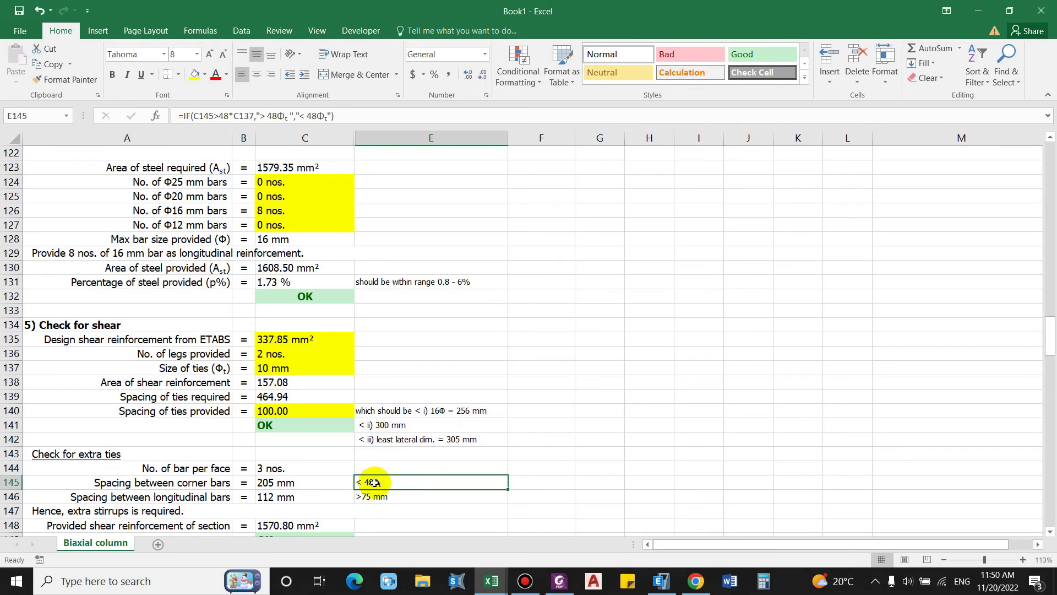
left_click(634, 485)
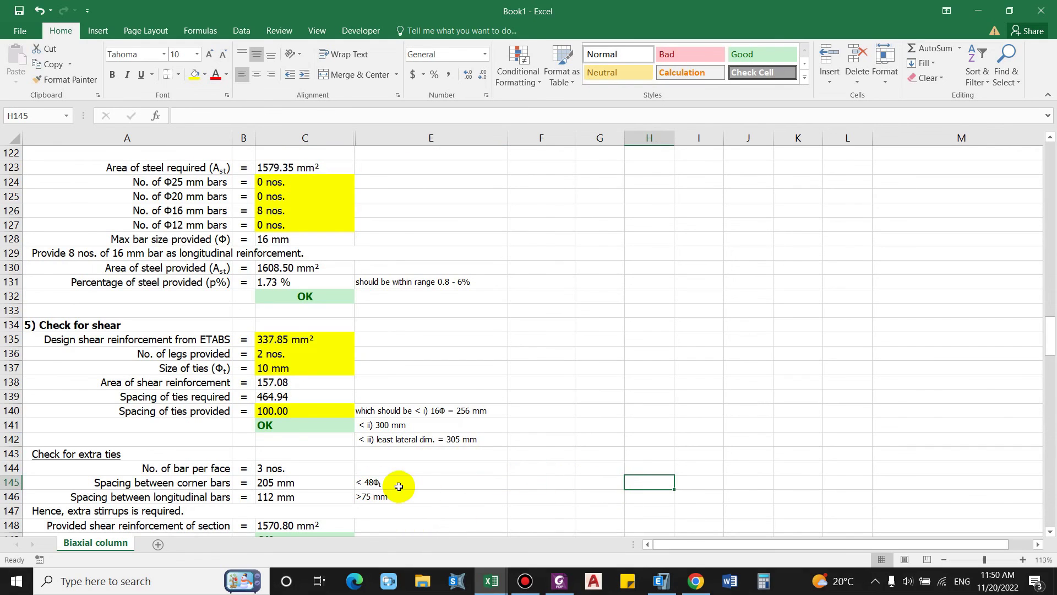
left_click(402, 484)
left_click(355, 116)
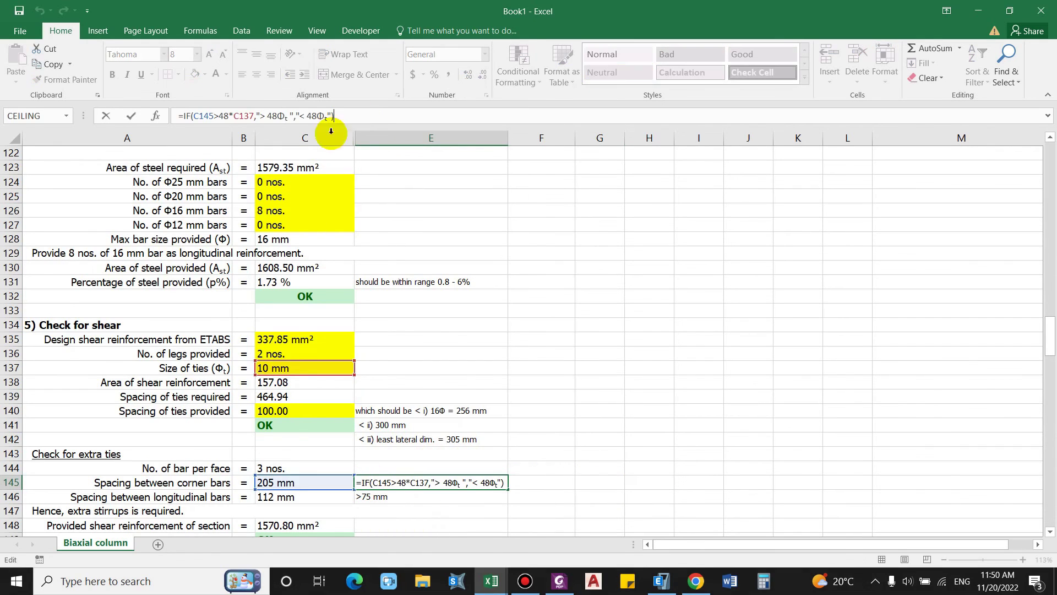
key("Escape")
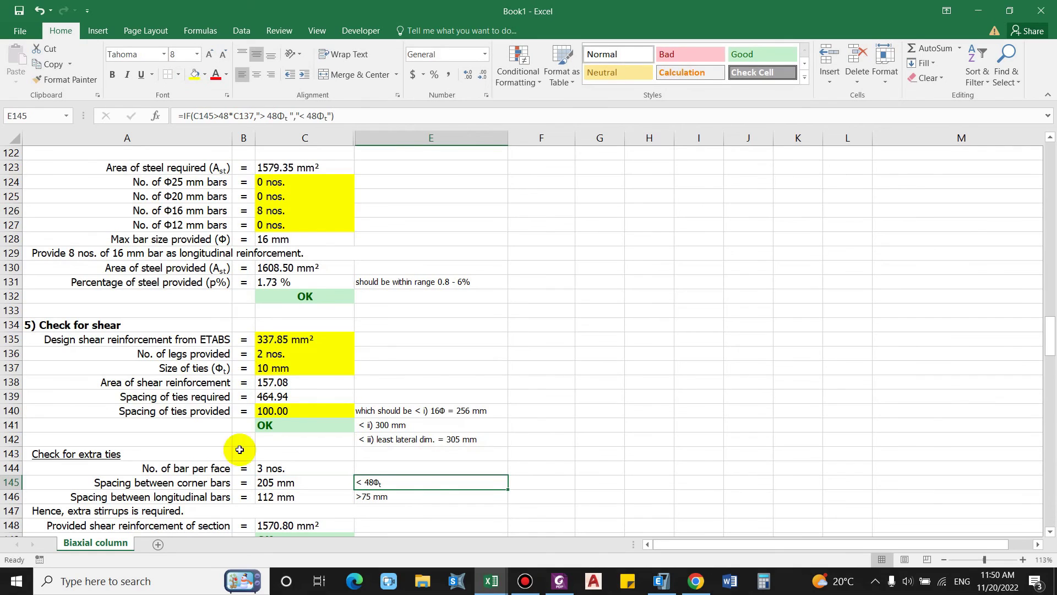
left_click(276, 497)
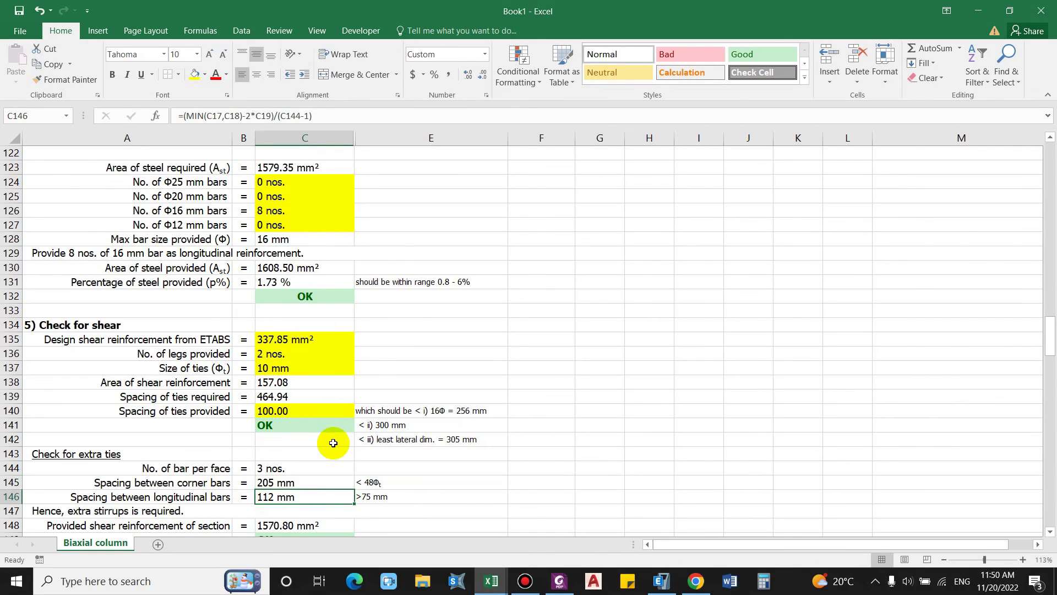
left_click(395, 499)
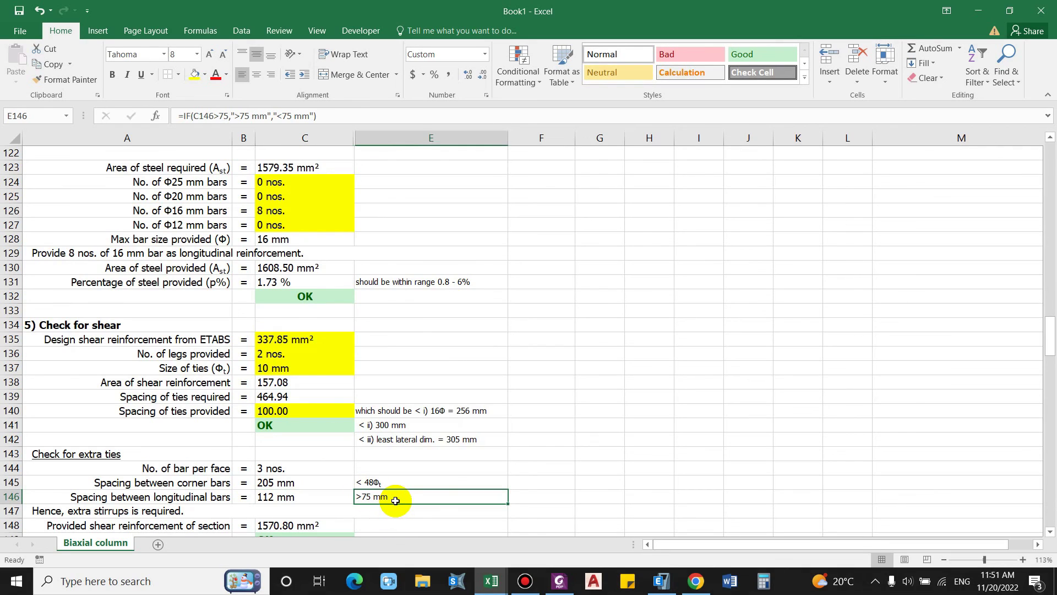
Examine the formula for the provided shear reinforcement of the section in C148, then return to the start of the sheet.
left_click(570, 464)
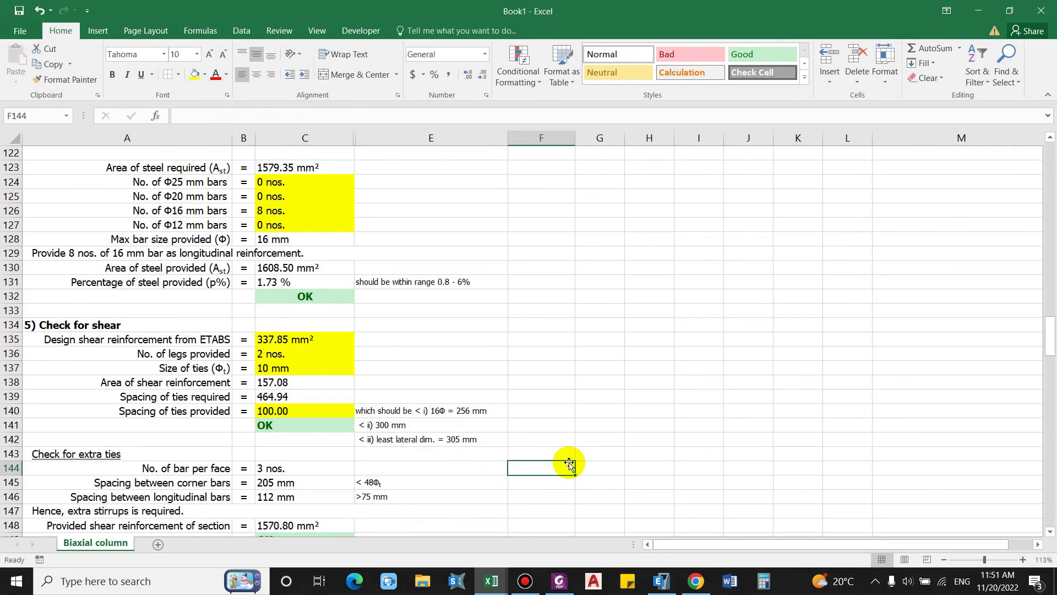
key("Down")
key("Down")
key("Down")
key("Down")
scroll(570, 465, "down", 2)
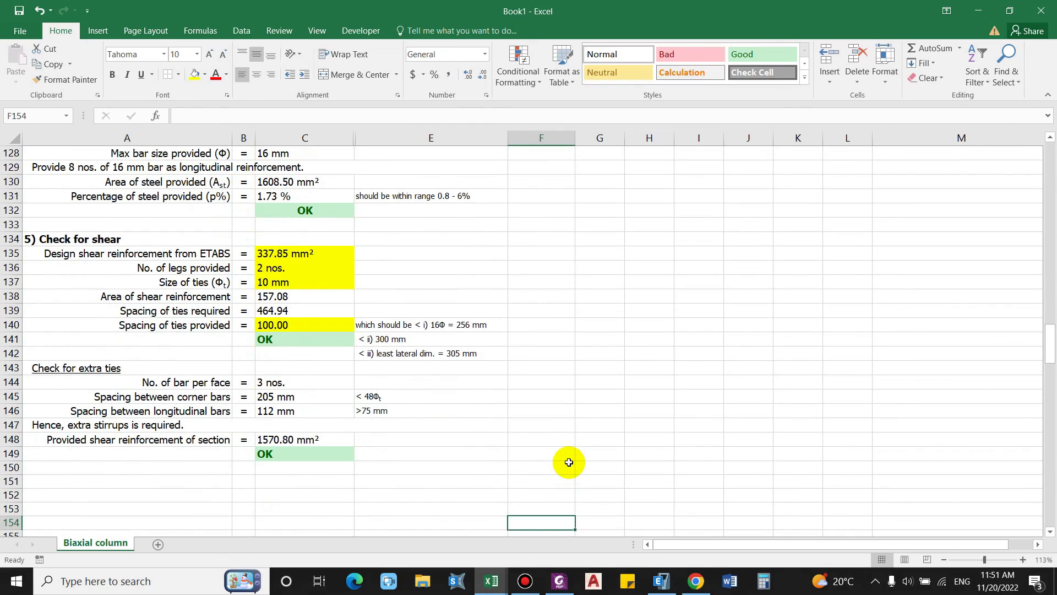
key("Left")
key("Left")
key("Down")
key("Up")
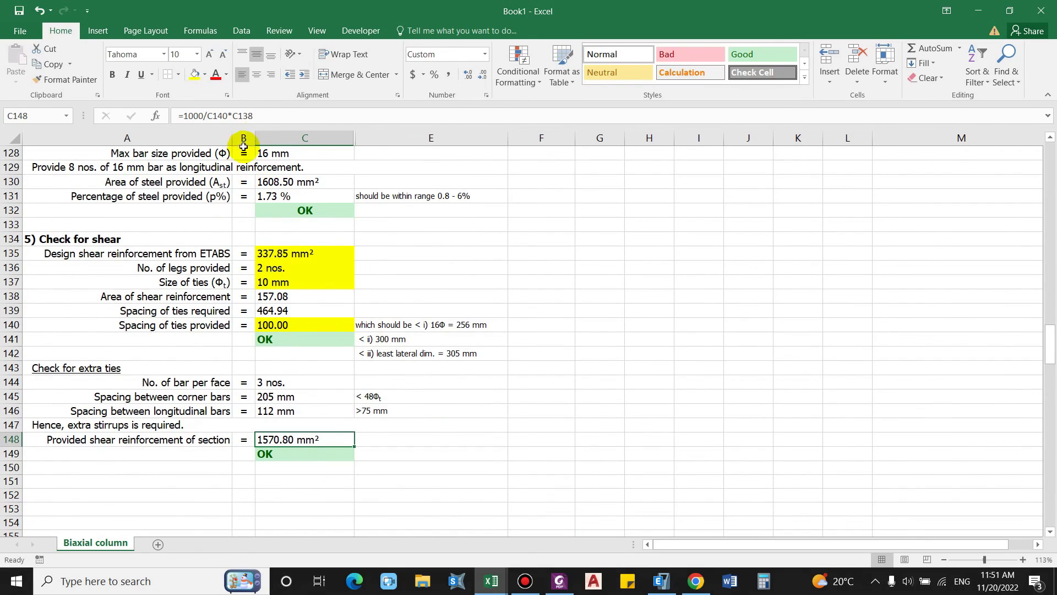
key("F2")
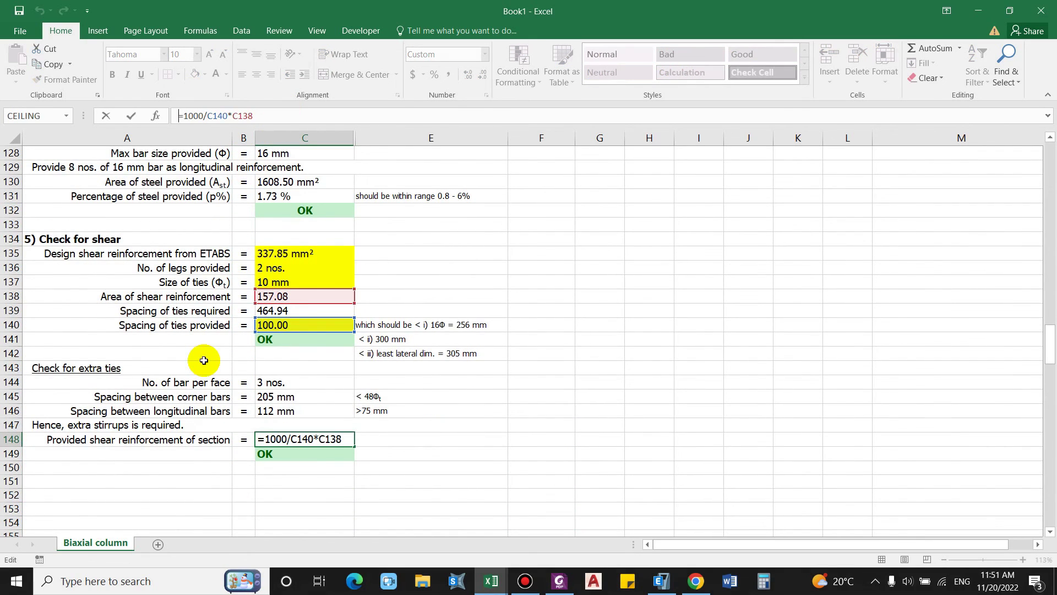
key("ctrl+Return")
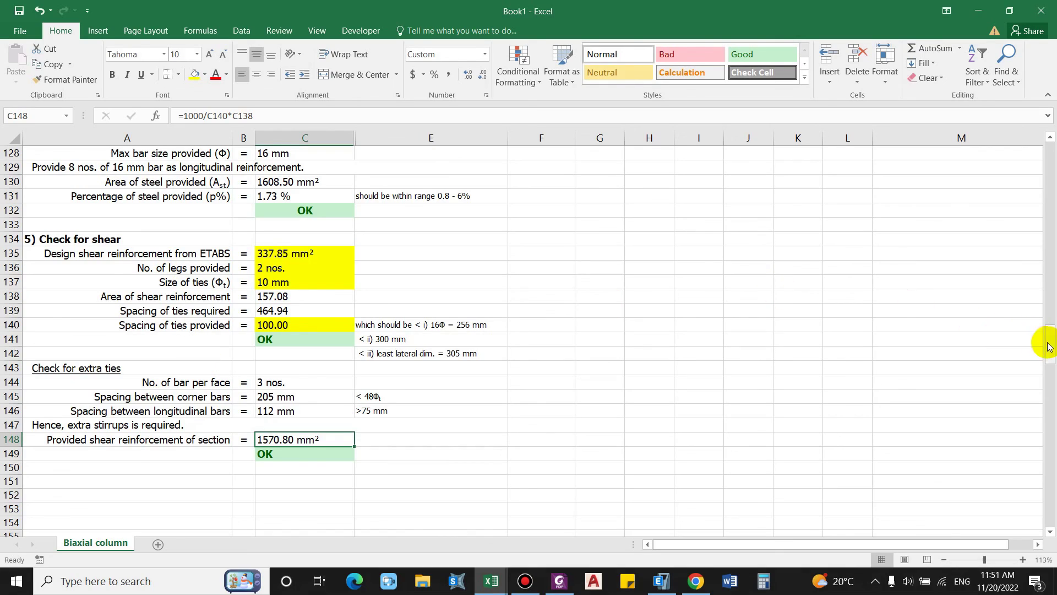
left_click_drag(1050, 347, 1042, 142)
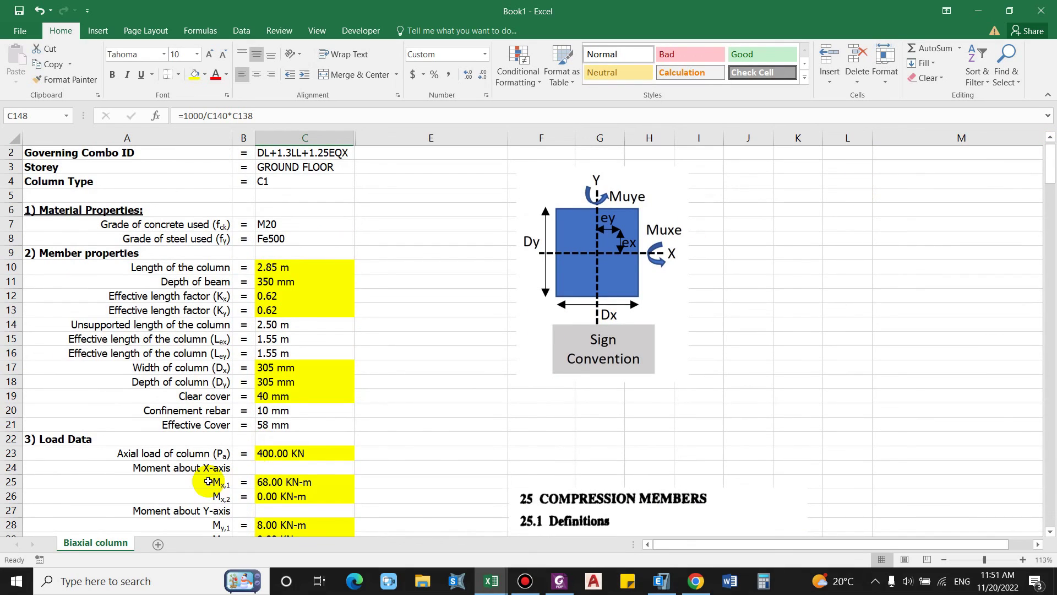